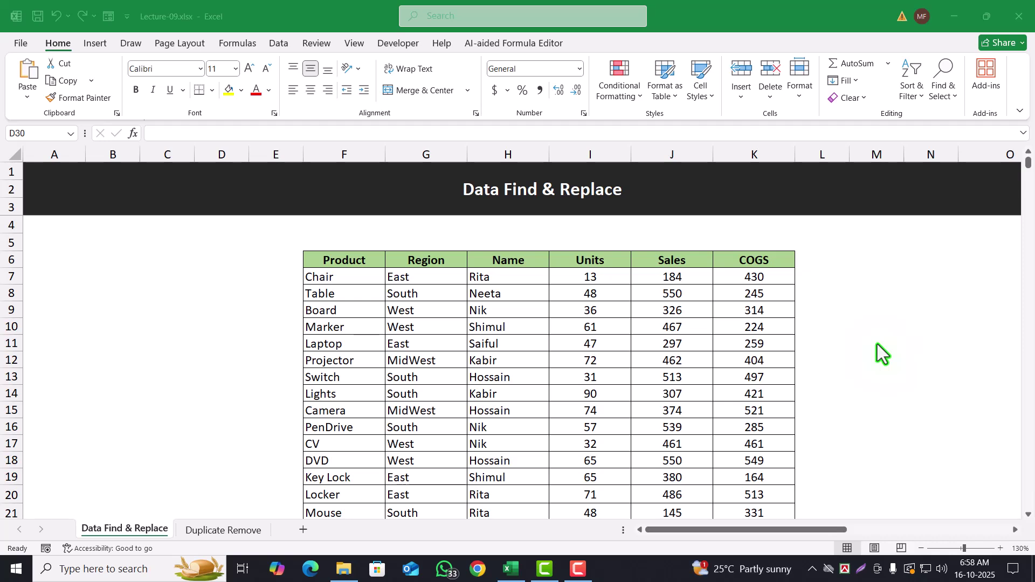
# Step: View the Duplicate Remove sheet and return to the Data Find & Replace sheet
pyautogui.click(237, 531)
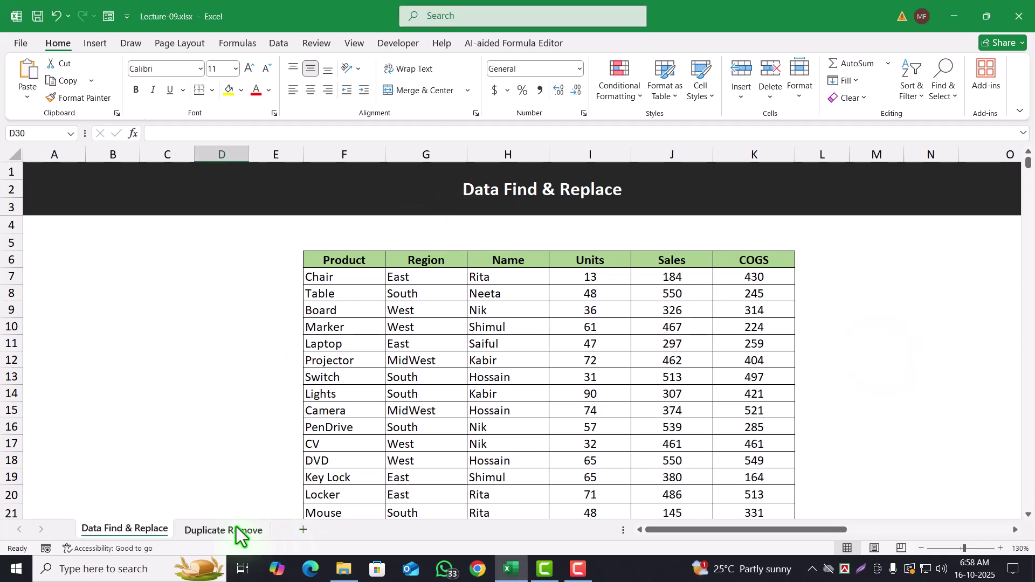
pyautogui.click(237, 530)
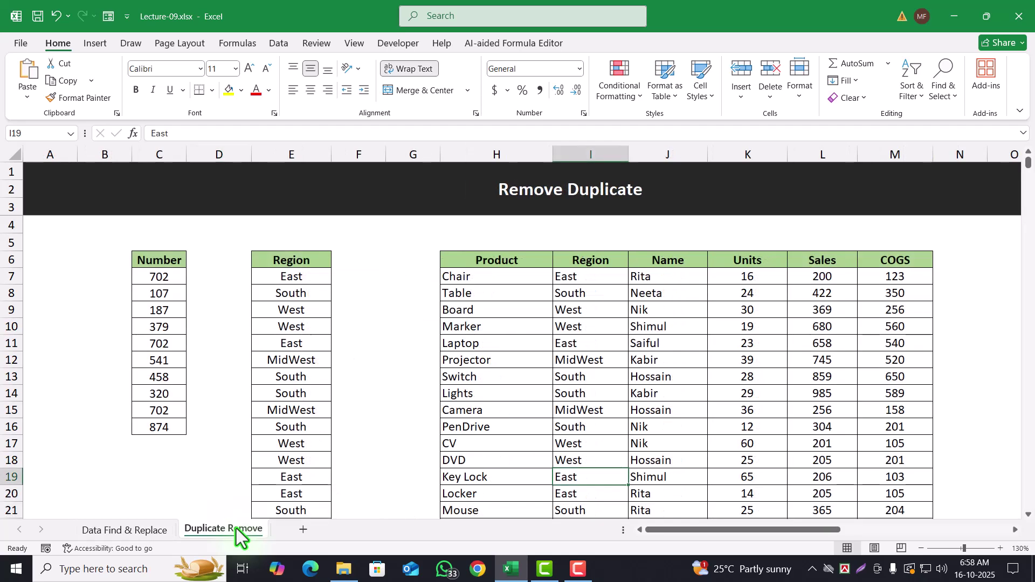
pyautogui.click(135, 530)
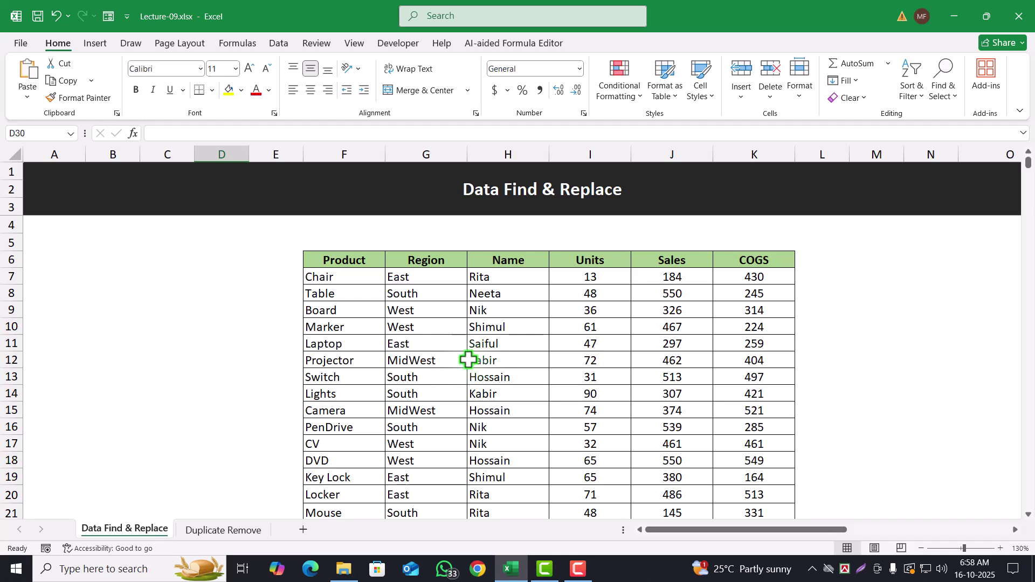
# Step: Examine the product table's columns and data rows on the Data Find & Replace sheet
pyautogui.moveTo(352, 260); pyautogui.dragTo(681, 441)
pyautogui.scroll(8, 682, 441)
pyautogui.click(590, 410)
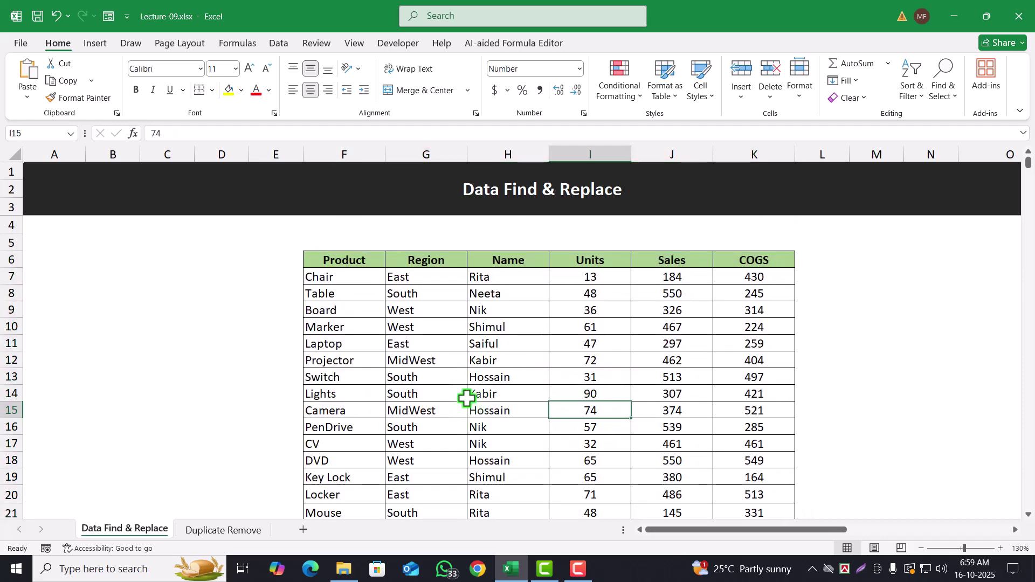
pyautogui.click(395, 366)
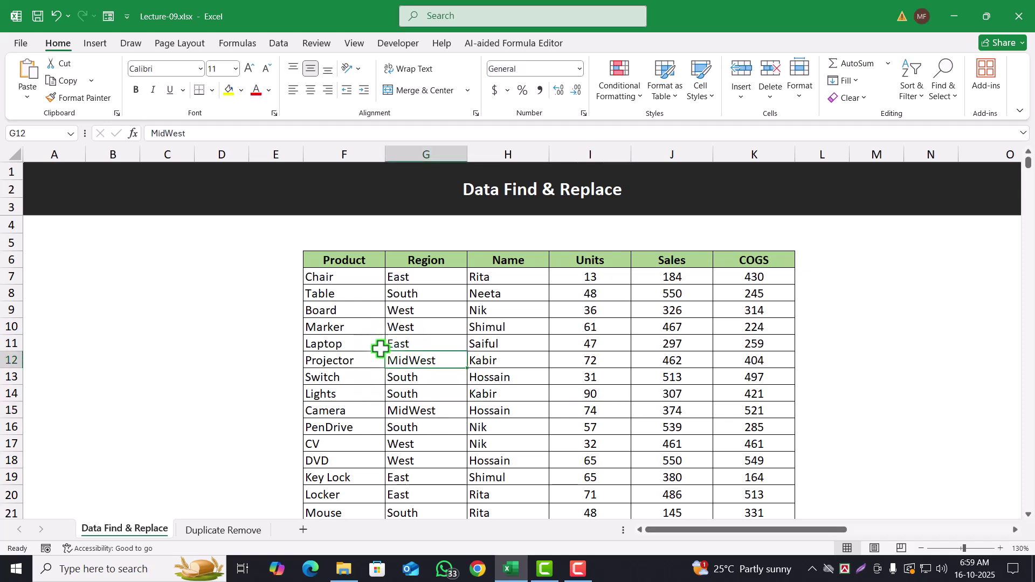
pyautogui.click(339, 292)
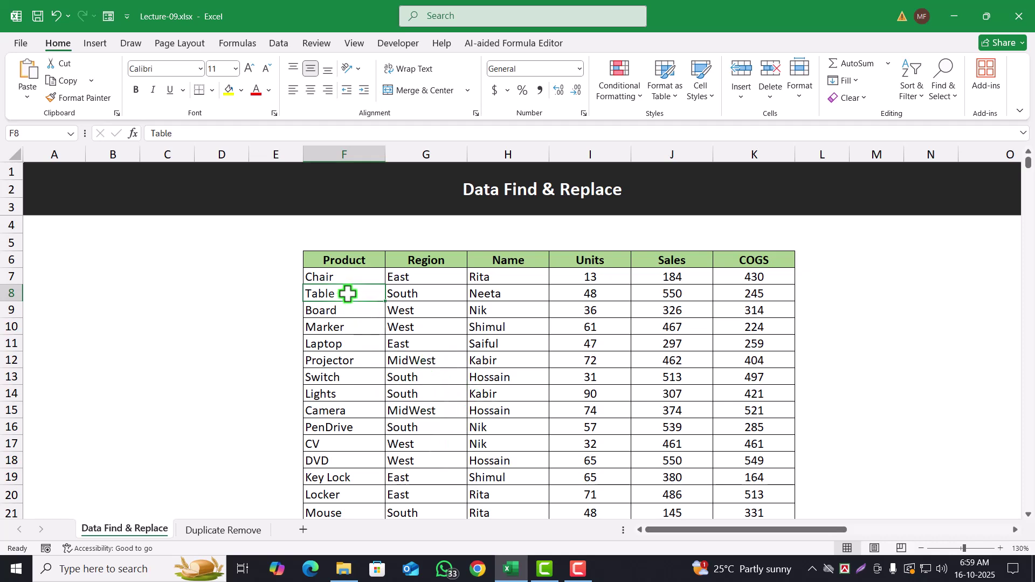
pyautogui.moveTo(347, 277); pyautogui.dragTo(730, 492)
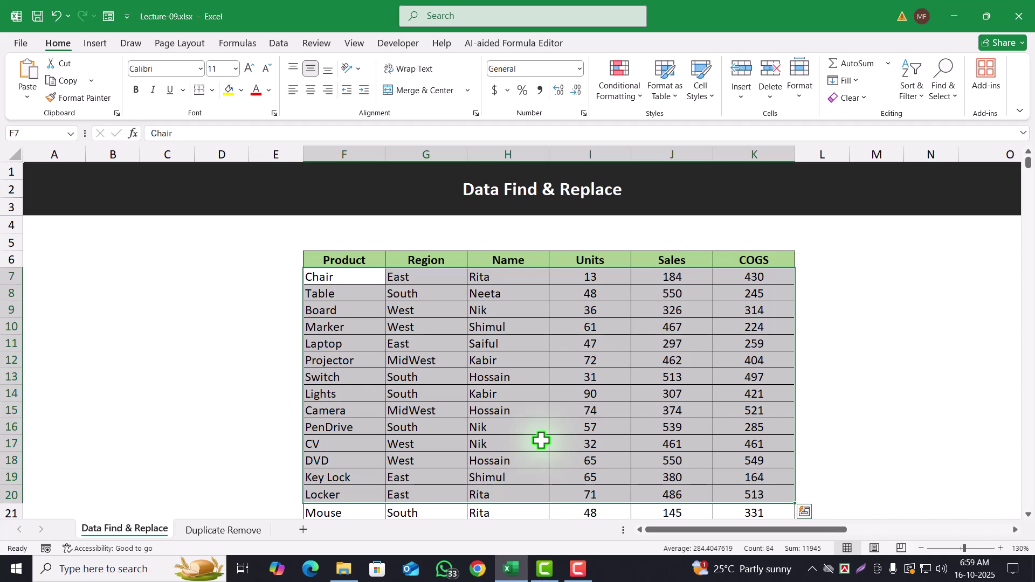
pyautogui.click(504, 414)
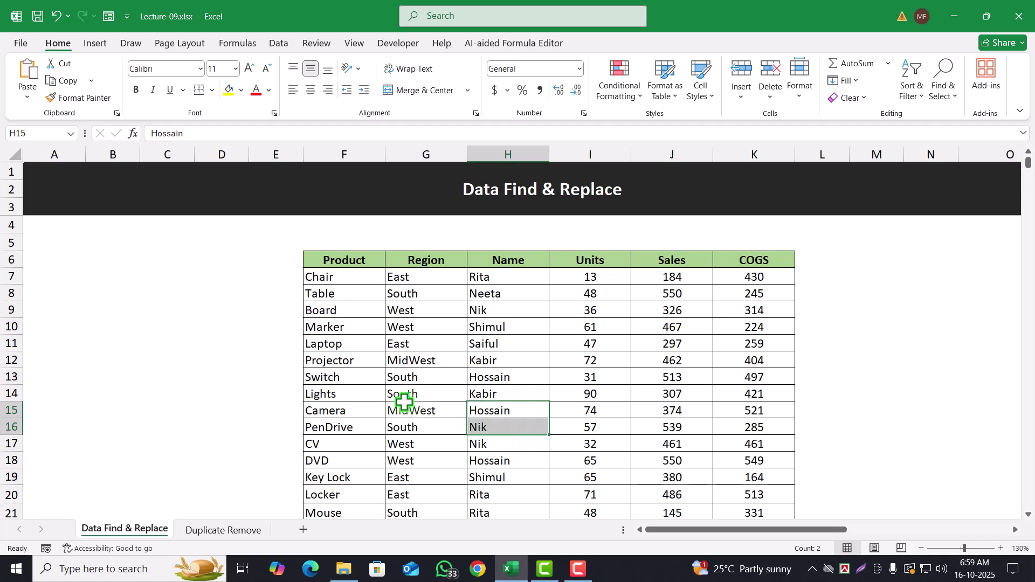
pyautogui.click(372, 358)
pyautogui.click(724, 410)
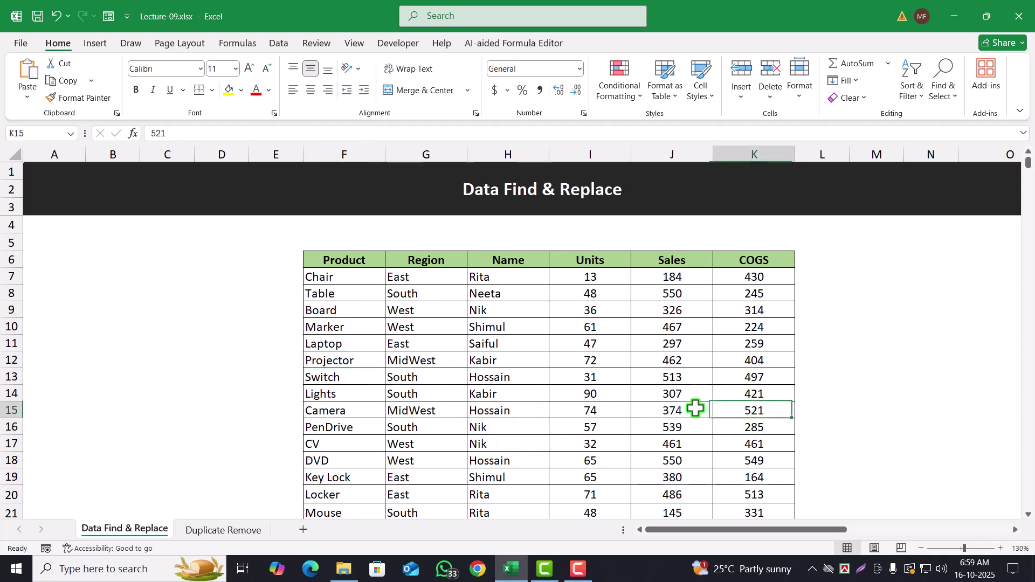
pyautogui.click(819, 330)
pyautogui.click(492, 330)
pyautogui.click(230, 308)
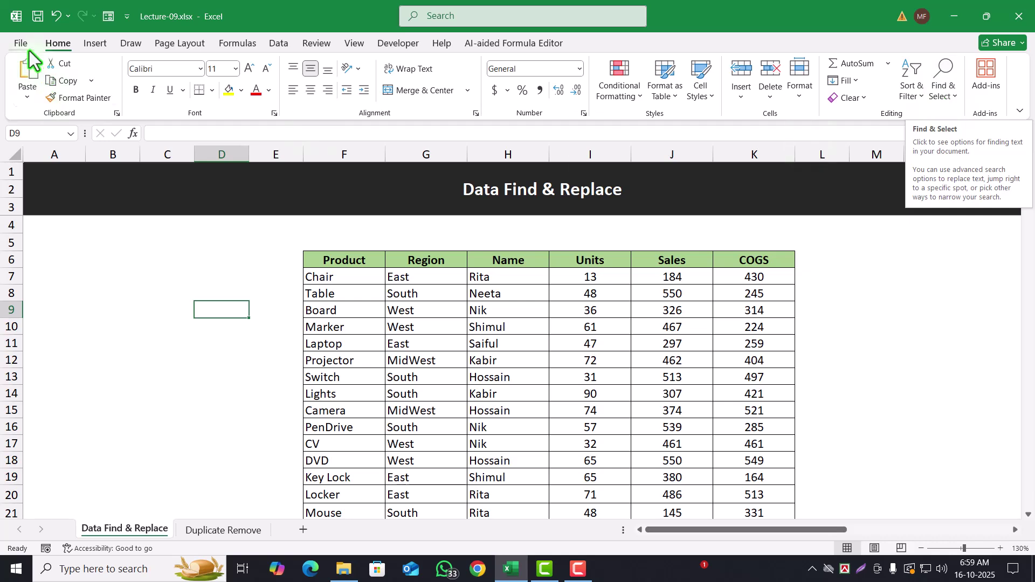
pyautogui.click(945, 85)
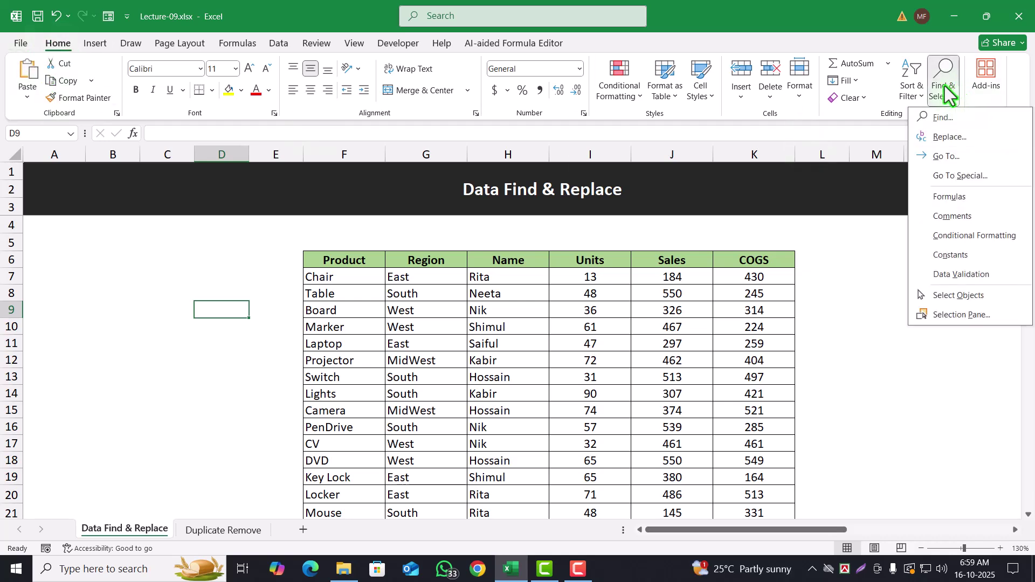
pyautogui.click(949, 117)
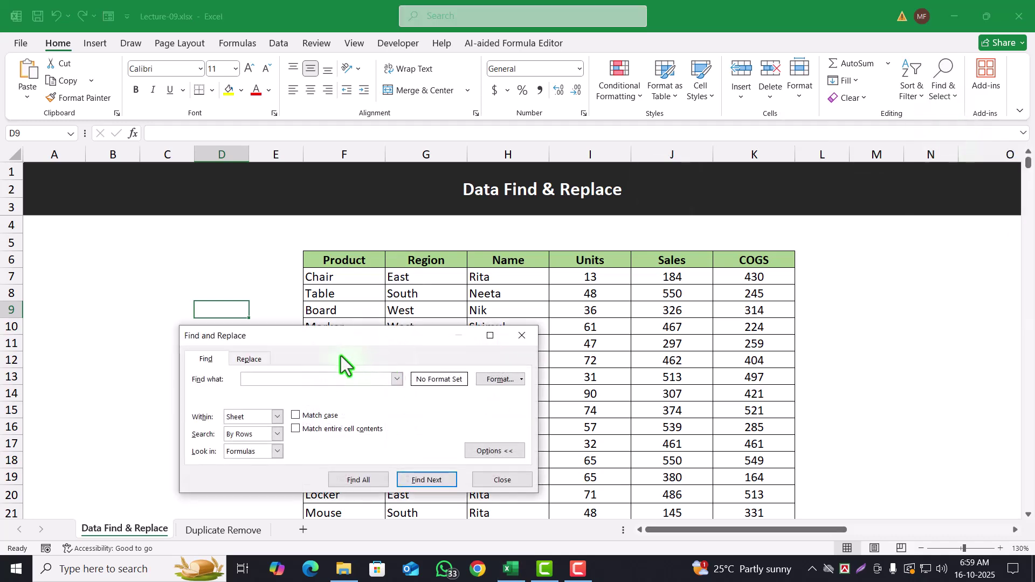
pyautogui.moveTo(334, 341); pyautogui.dragTo(463, 260)
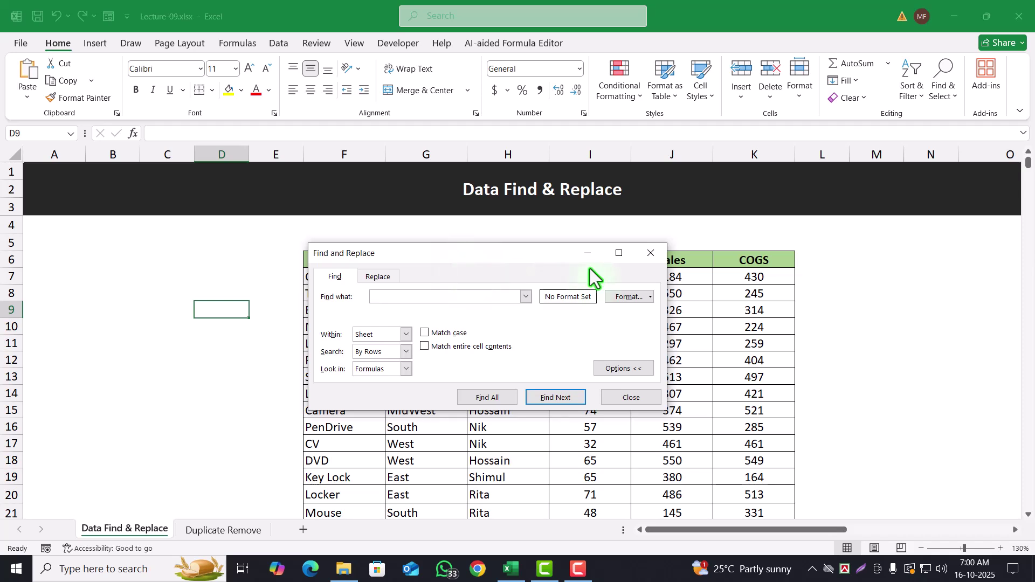
pyautogui.click(650, 254)
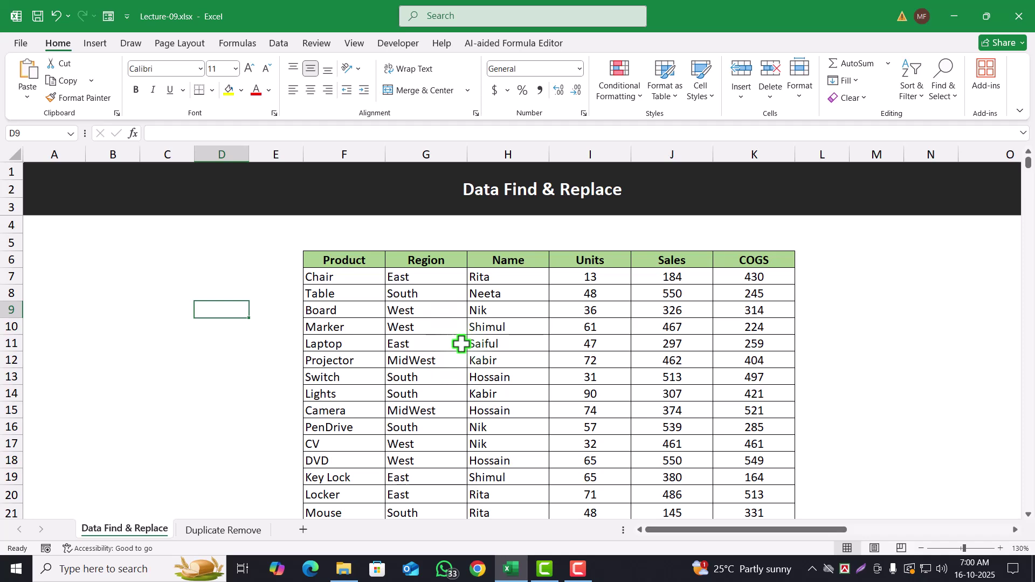
# Step: Open Find, move its dialog off the Product column, and find the next cell containing "Table" in the sheet
pyautogui.hotkey('ctrl', 'f')
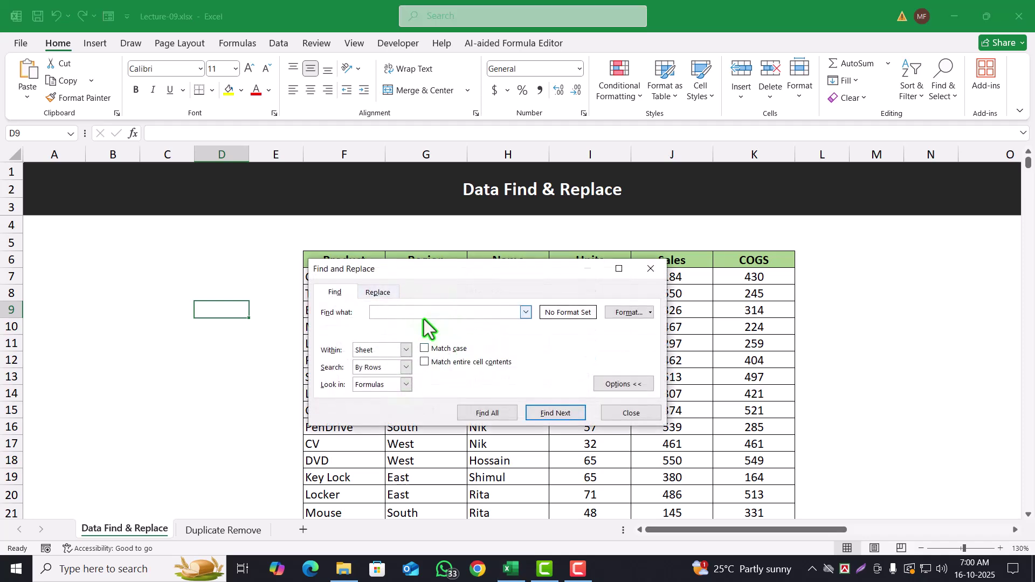
pyautogui.moveTo(438, 274); pyautogui.dragTo(533, 239)
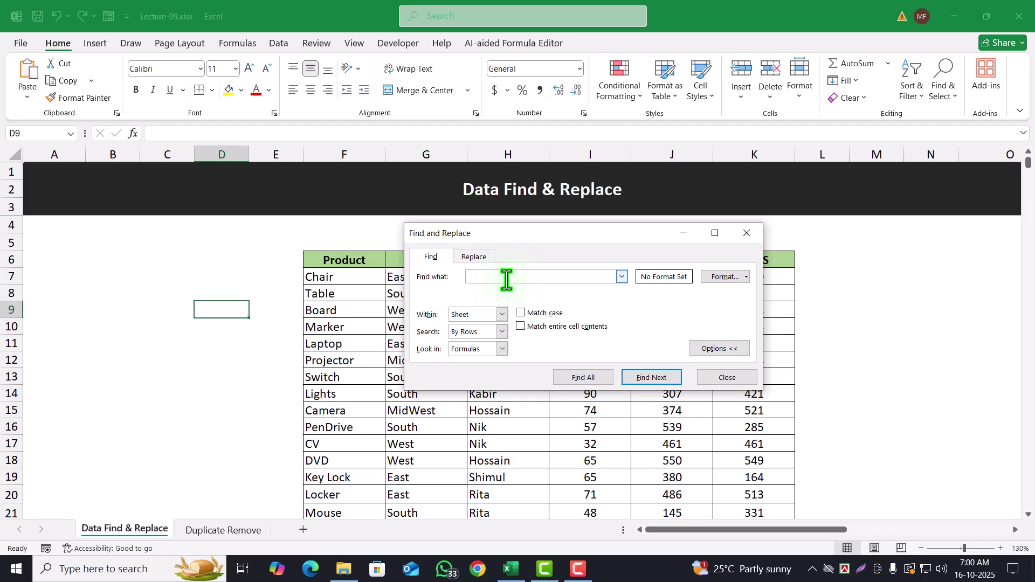
pyautogui.press('super+plus')
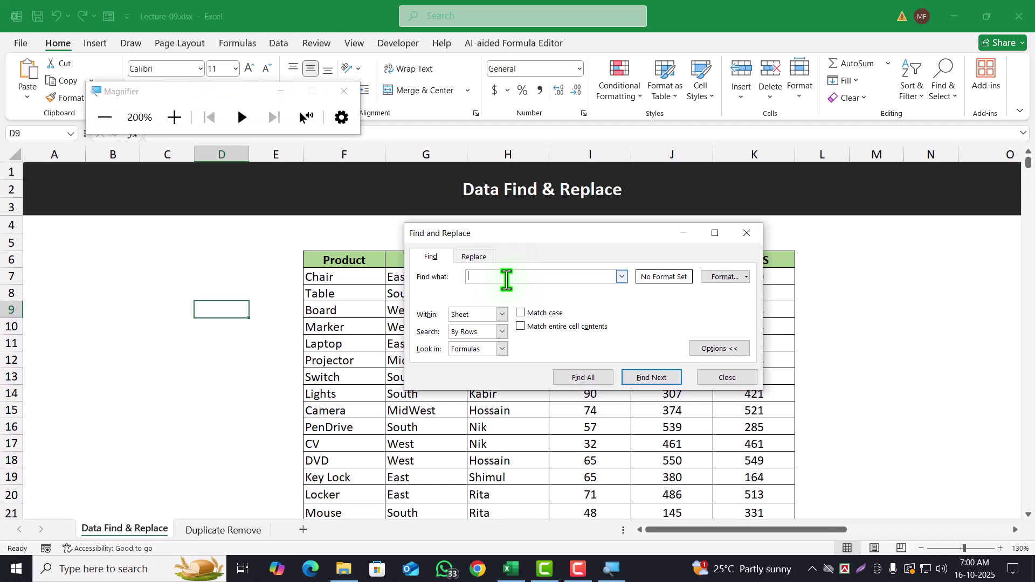
pyautogui.press('super+Escape')
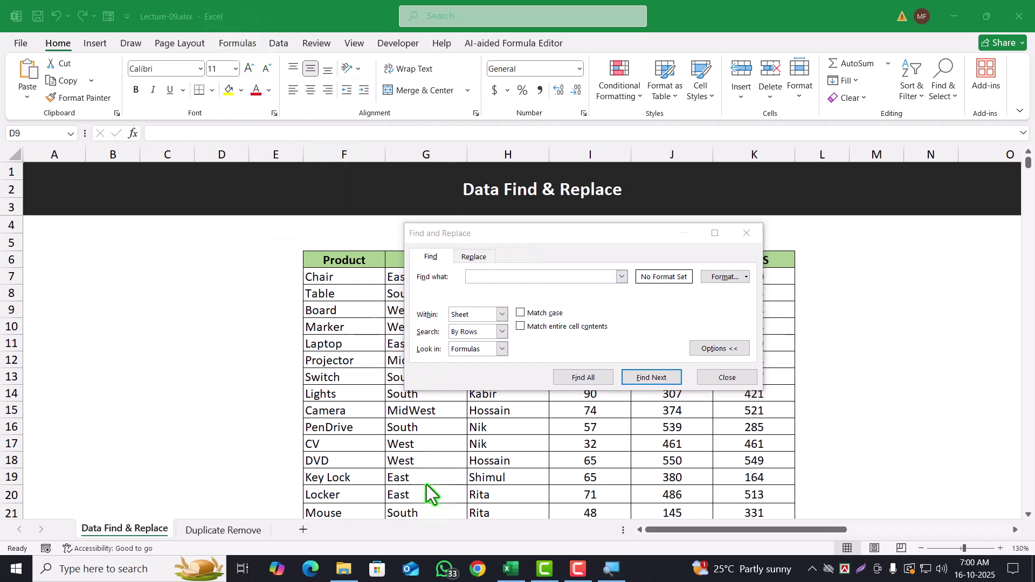
pyautogui.click(486, 277)
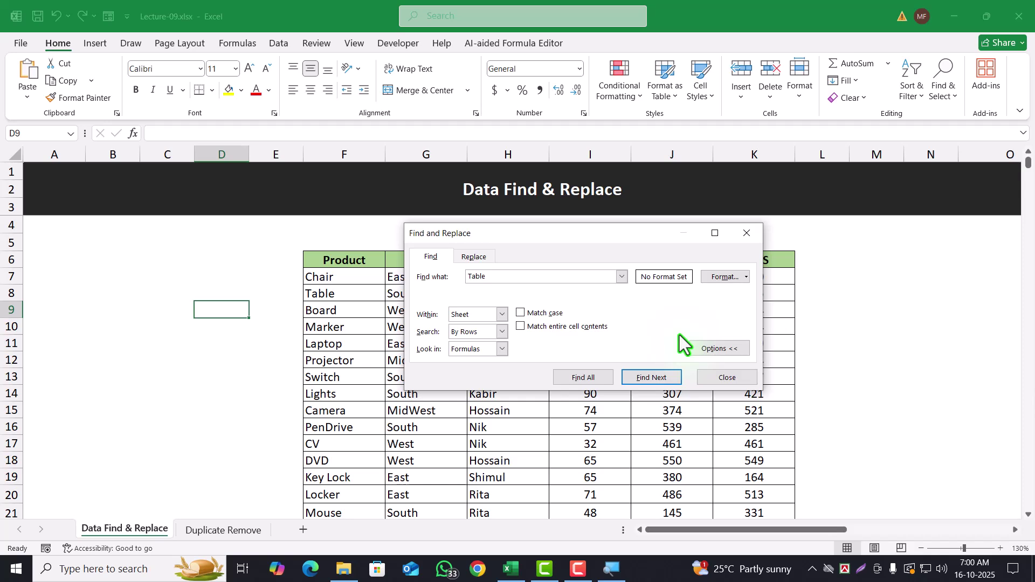
pyautogui.click(651, 377)
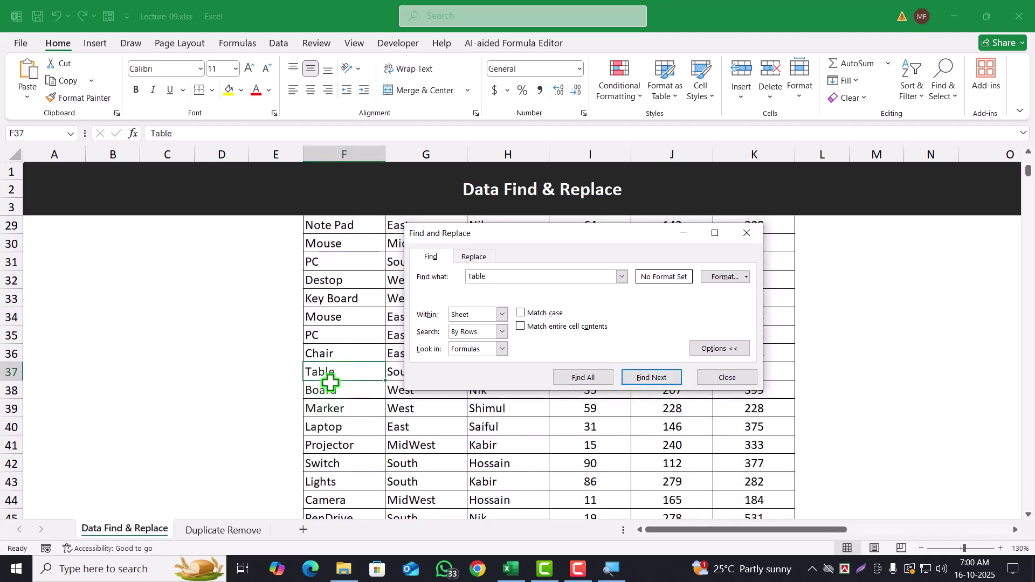
pyautogui.scroll(2, 336, 377)
pyautogui.scroll(-2, 335, 378)
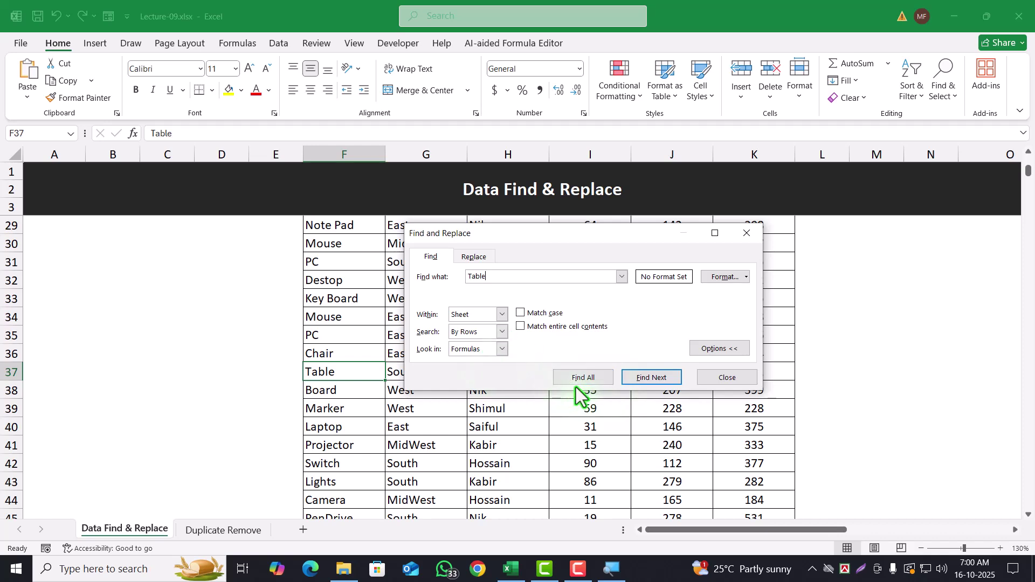
# Step: Step through the further occurrences of "Table" one by one until the search wraps around to the start of the data
pyautogui.click(640, 380)
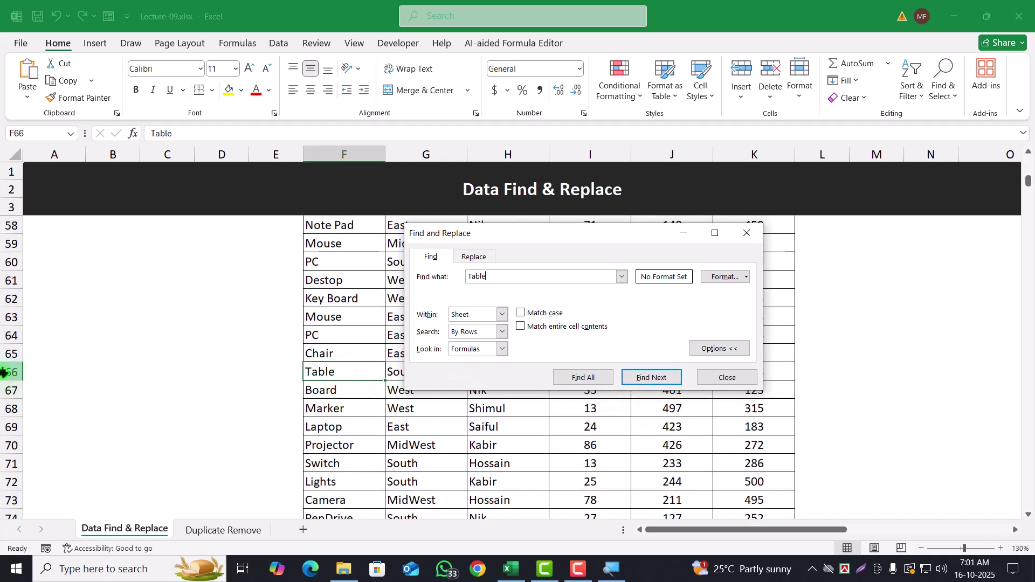
pyautogui.click(635, 378)
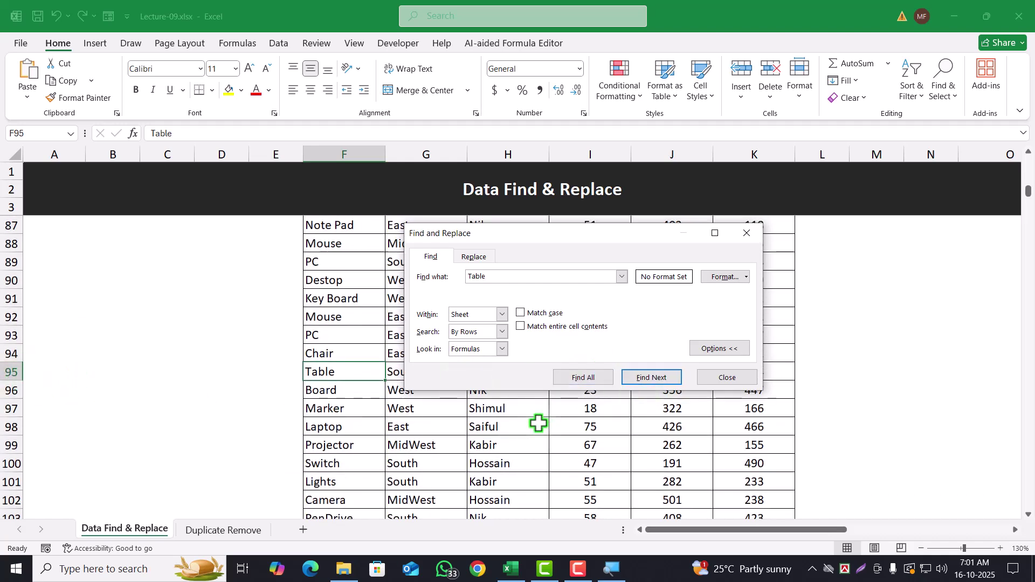
pyautogui.click(658, 377)
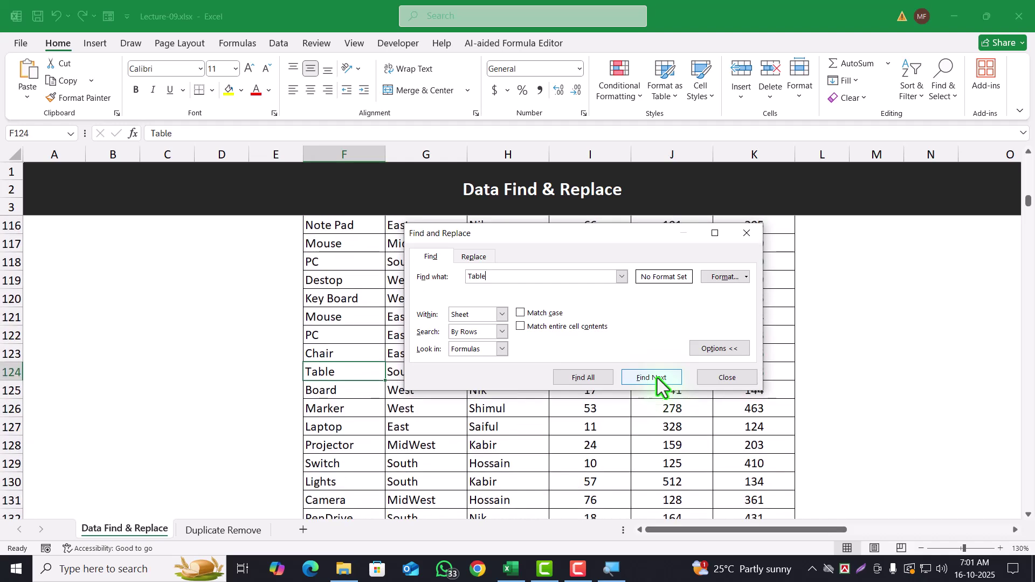
pyautogui.click(658, 377)
pyautogui.click(658, 378)
pyautogui.click(658, 377)
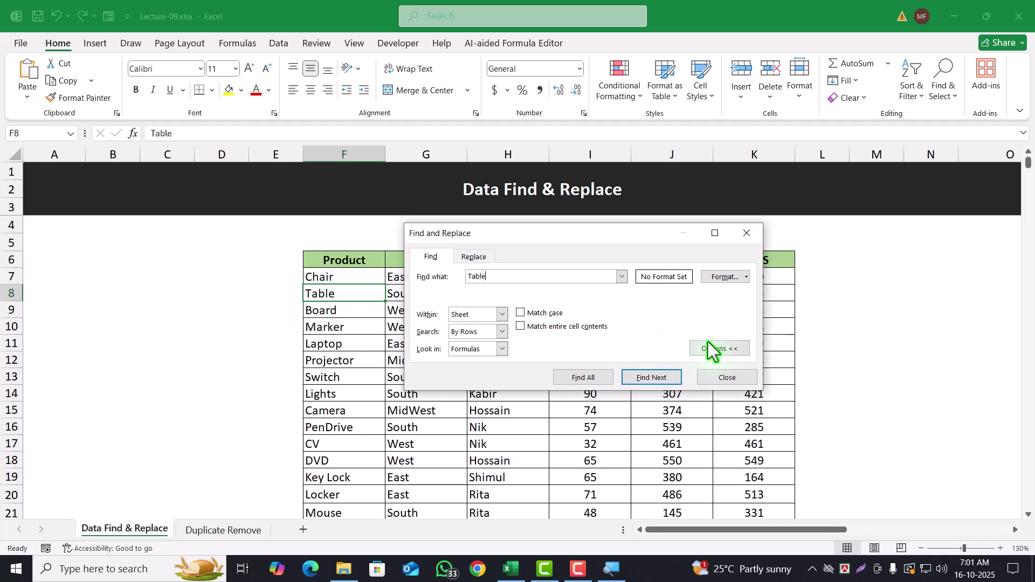
pyautogui.click(651, 375)
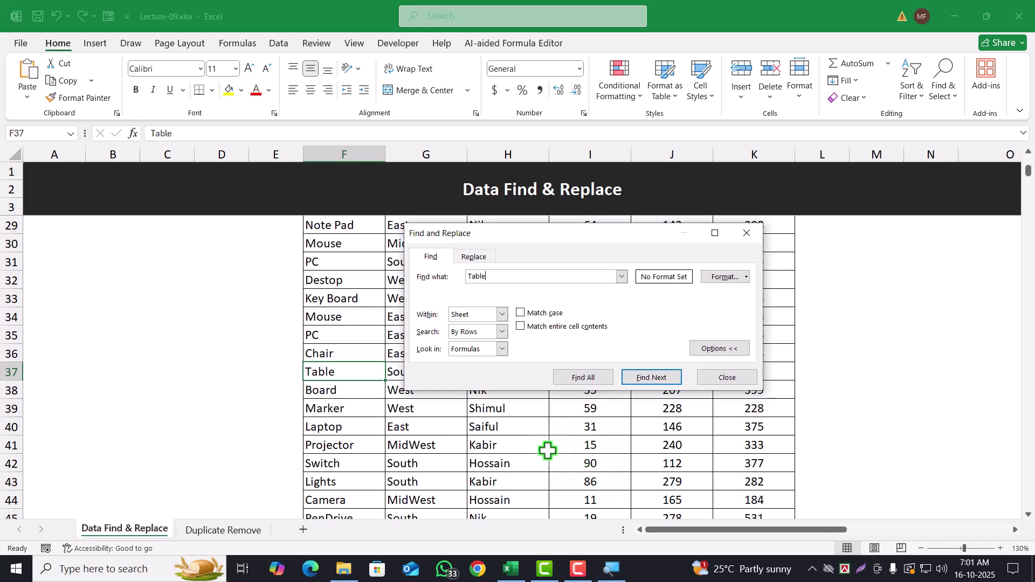
# Step: List all cells containing "Table", enlarge the results list to view every match, and close the dialog
pyautogui.click(577, 378)
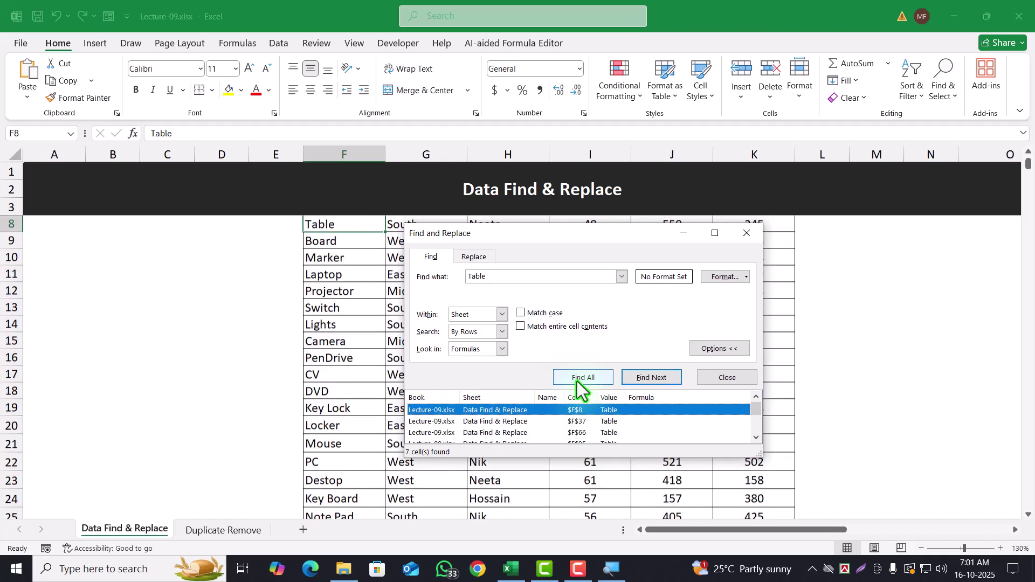
pyautogui.moveTo(581, 235); pyautogui.dragTo(580, 143)
pyautogui.moveTo(585, 365); pyautogui.dragTo(587, 456)
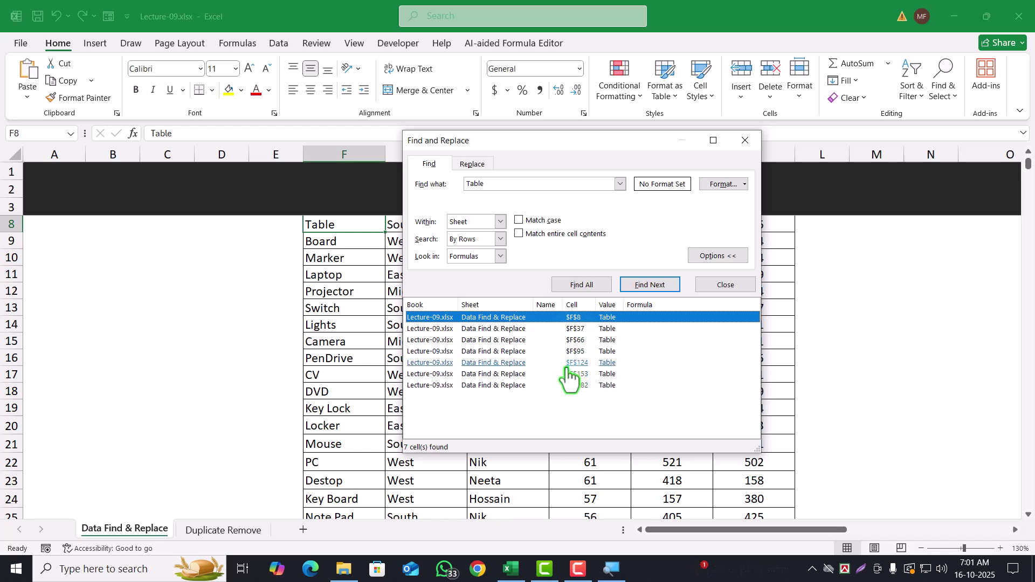
pyautogui.click(744, 140)
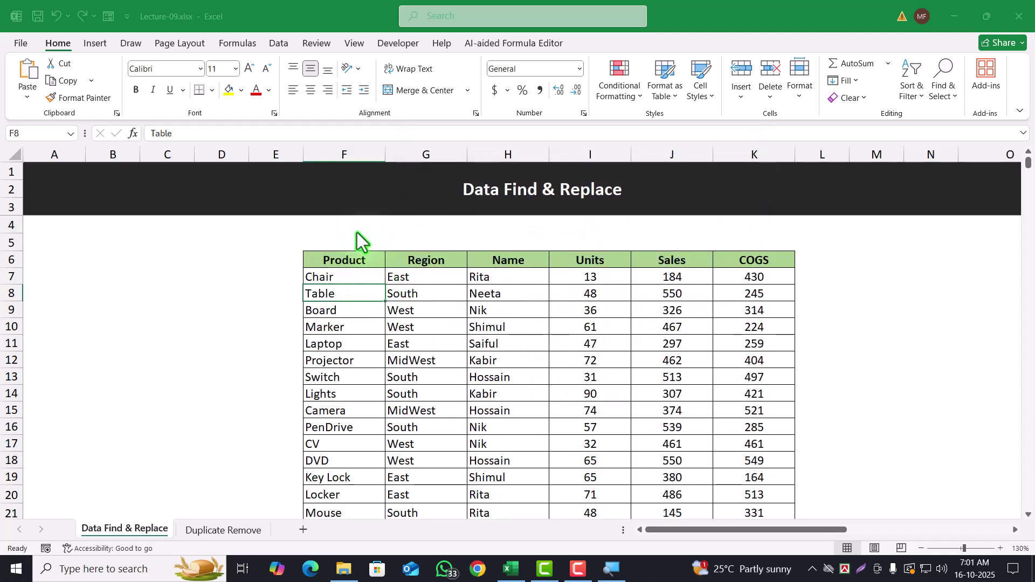
# Step: Search the sheet for "Table" again, stepping through its occurrences and listing all matching cells
pyautogui.scroll(-4, 248, 451)
pyautogui.click(240, 372)
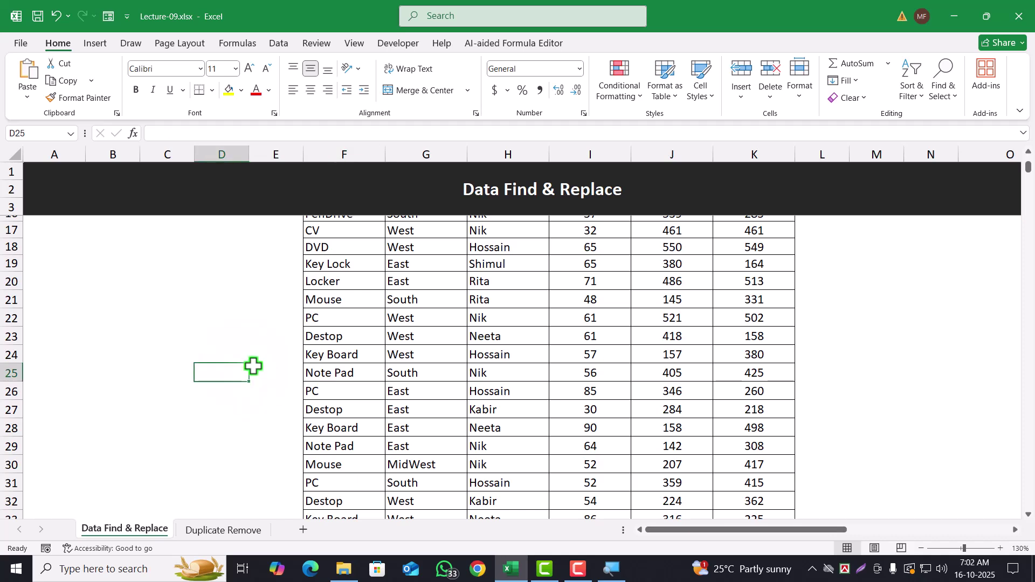
pyautogui.click(942, 89)
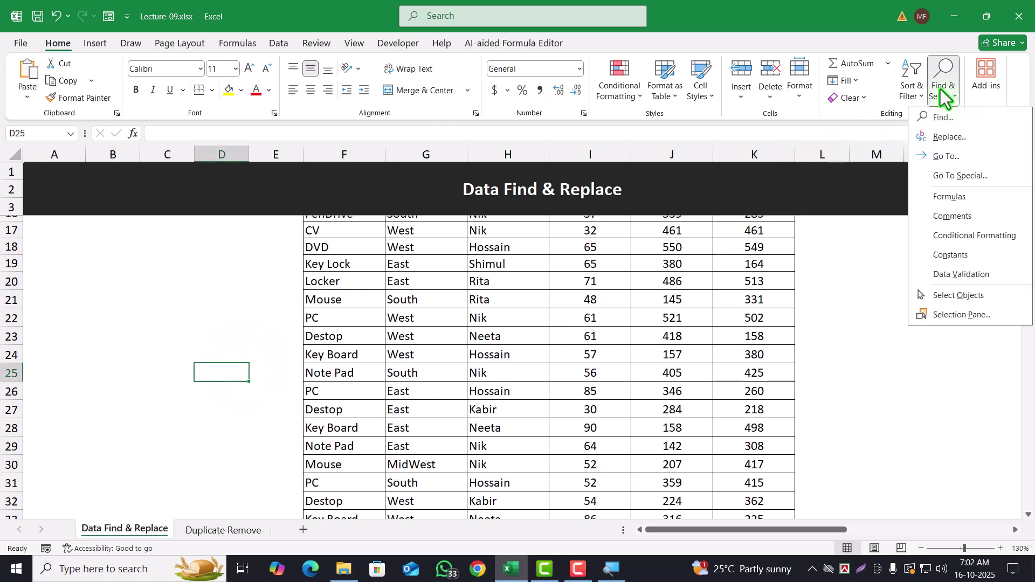
pyautogui.click(944, 120)
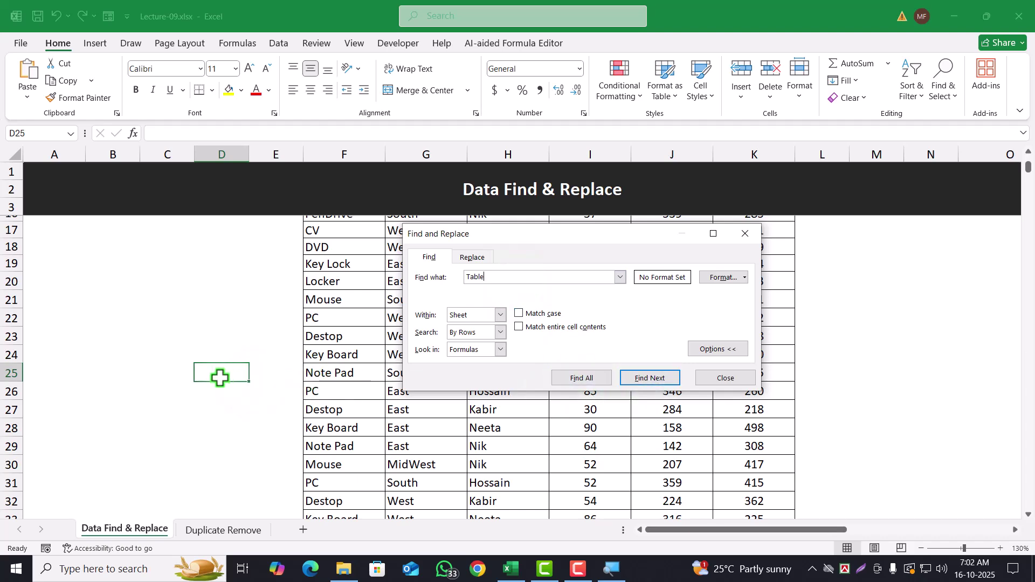
pyautogui.click(644, 382)
pyautogui.click(642, 379)
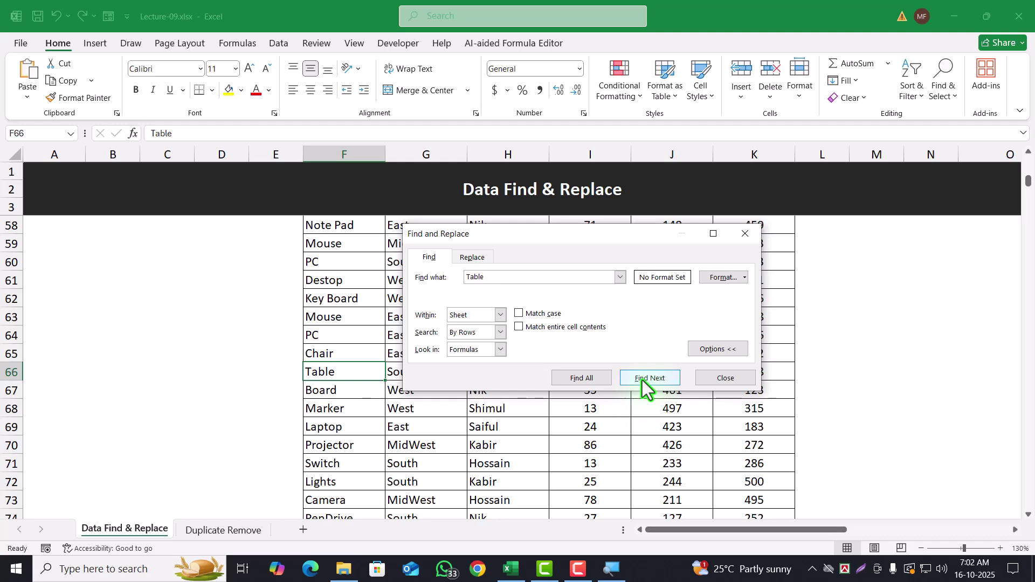
pyautogui.click(642, 378)
pyautogui.click(642, 378)
pyautogui.click(642, 378)
pyautogui.click(642, 378)
pyautogui.click(642, 378)
pyautogui.click(642, 378)
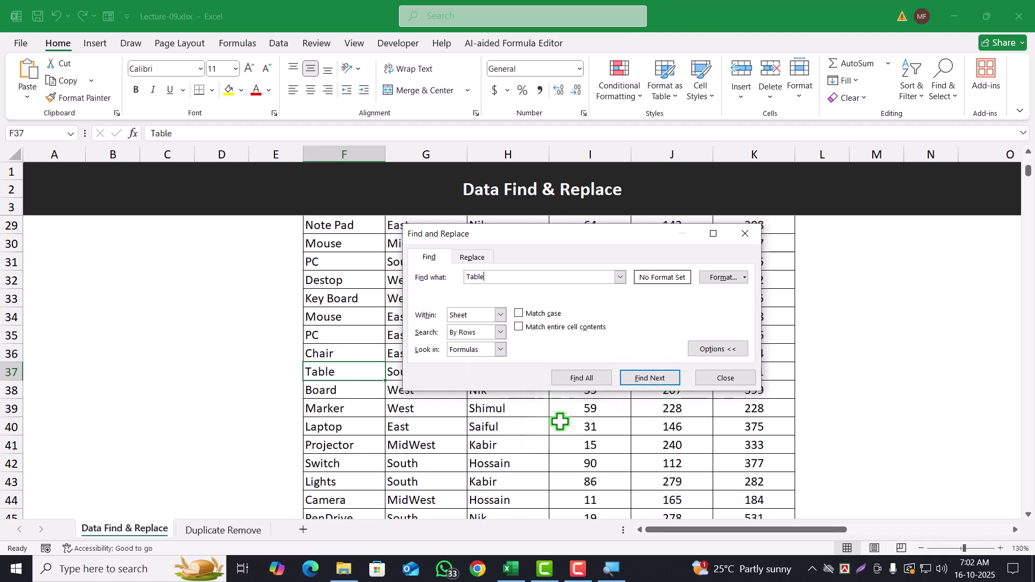
pyautogui.click(585, 380)
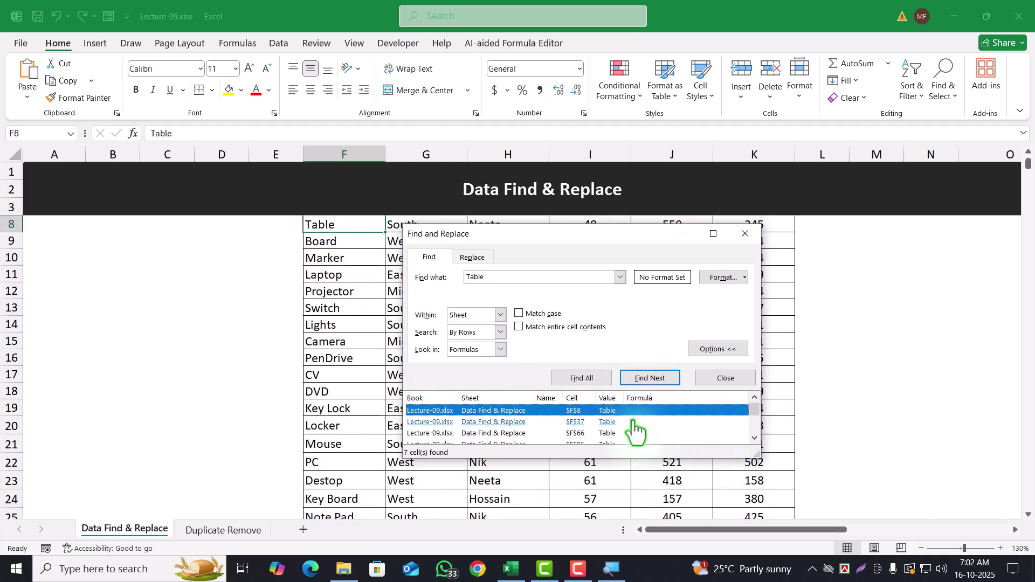
# Step: Enlarge the results list to view every "Table" match, close the search dialog, and return to the start of the data
pyautogui.moveTo(589, 456); pyautogui.dragTo(595, 530)
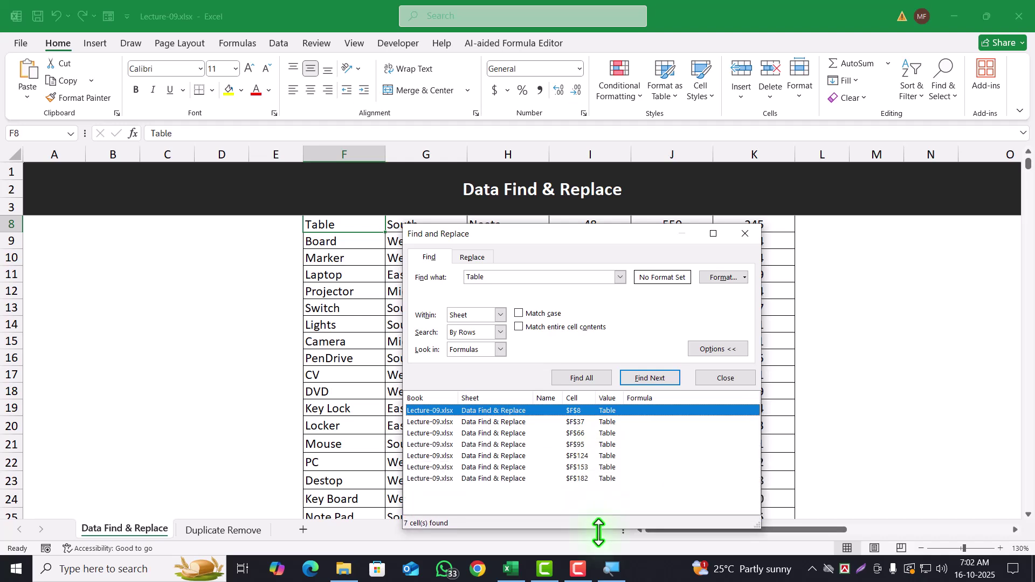
pyautogui.click(744, 235)
pyautogui.scroll(2, 338, 381)
pyautogui.scroll(-1, 338, 381)
pyautogui.scroll(1, 324, 312)
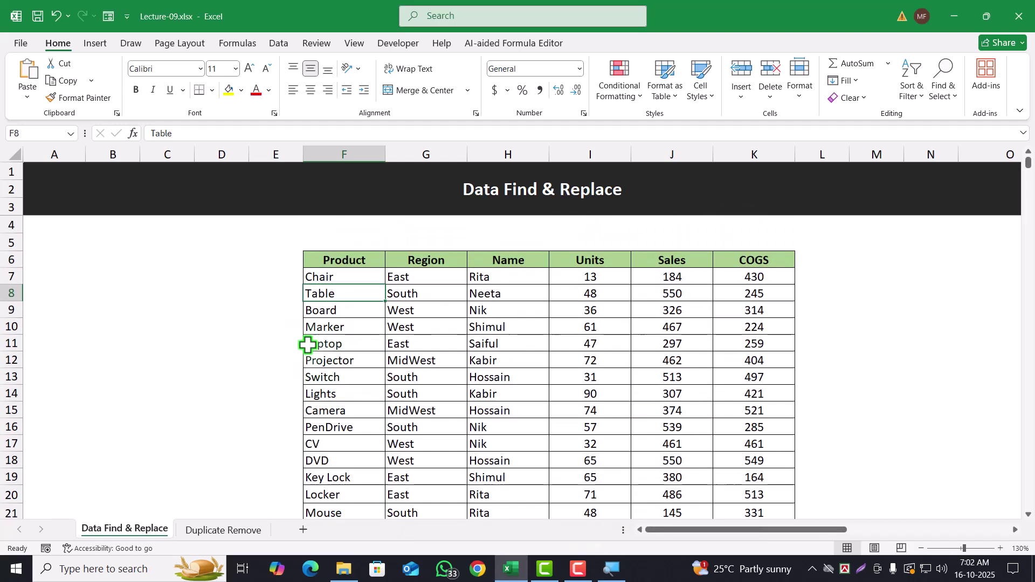
pyautogui.click(257, 296)
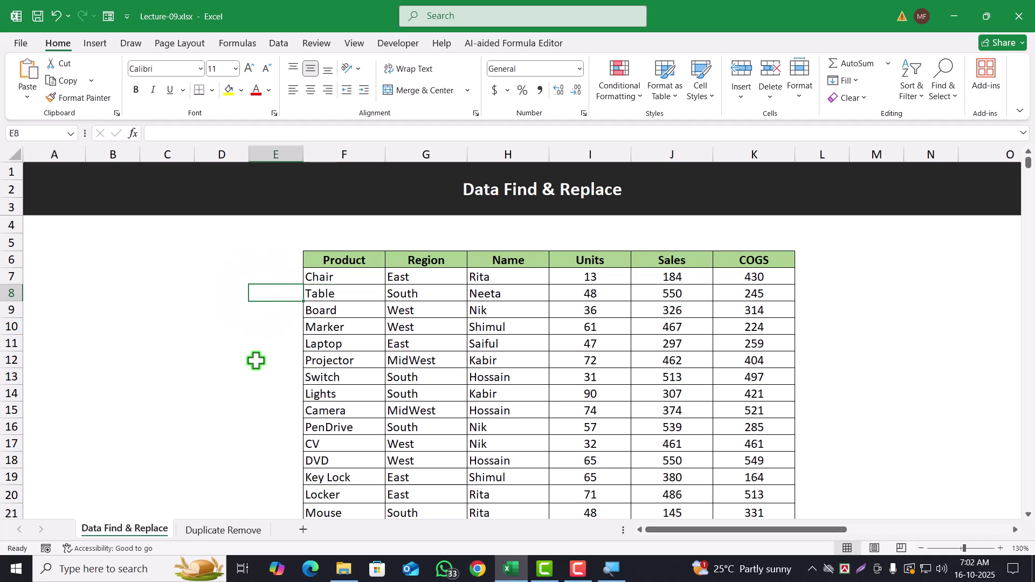
# Step: Look through the Product column, selecting its entries from F48 to the end of the data, and return to an empty cell above the table
pyautogui.scroll(-12, 256, 361)
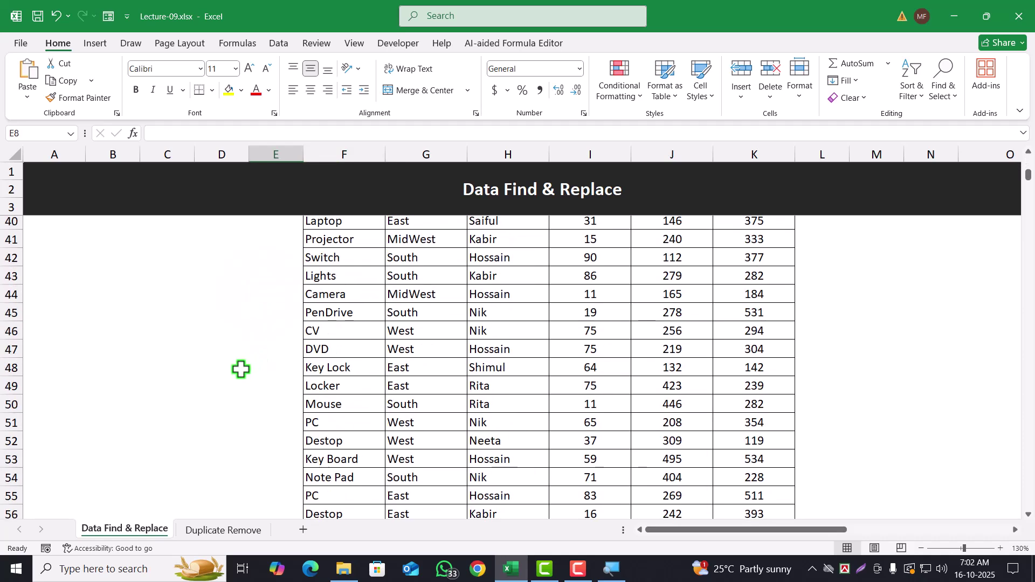
pyautogui.click(227, 345)
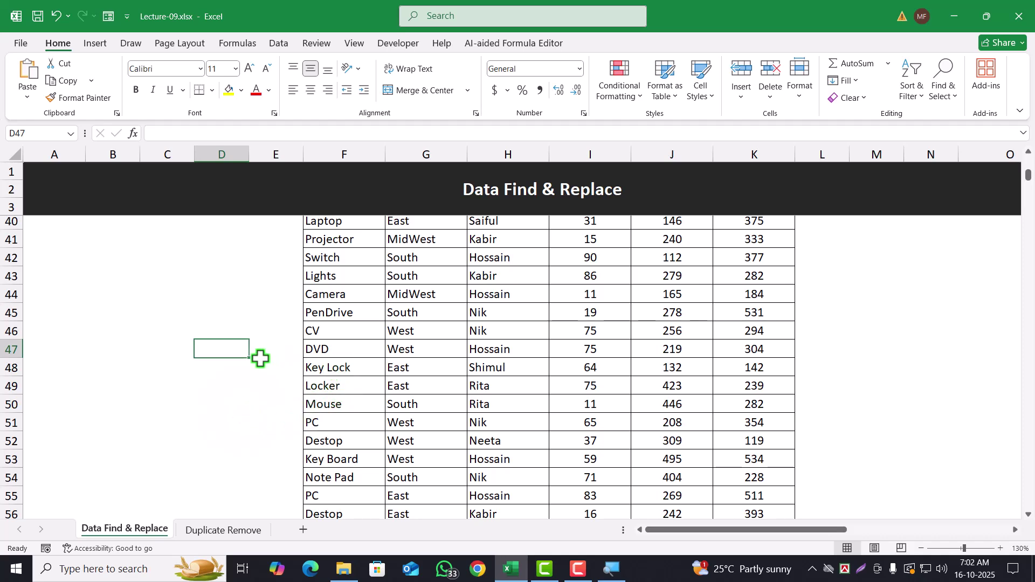
pyautogui.moveTo(317, 367); pyautogui.dragTo(337, 501)
pyautogui.scroll(20, 336, 435)
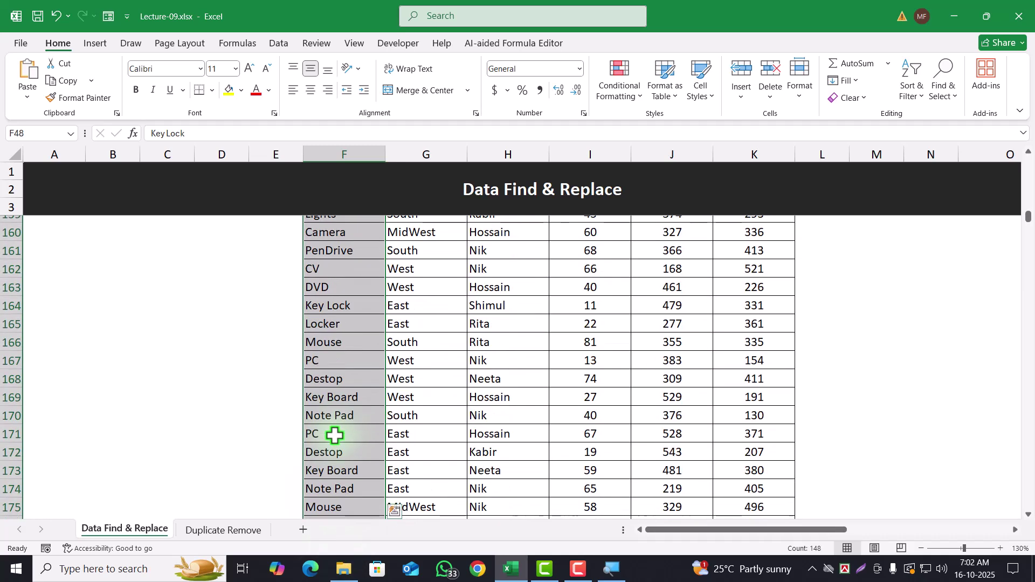
pyautogui.scroll(20, 334, 436)
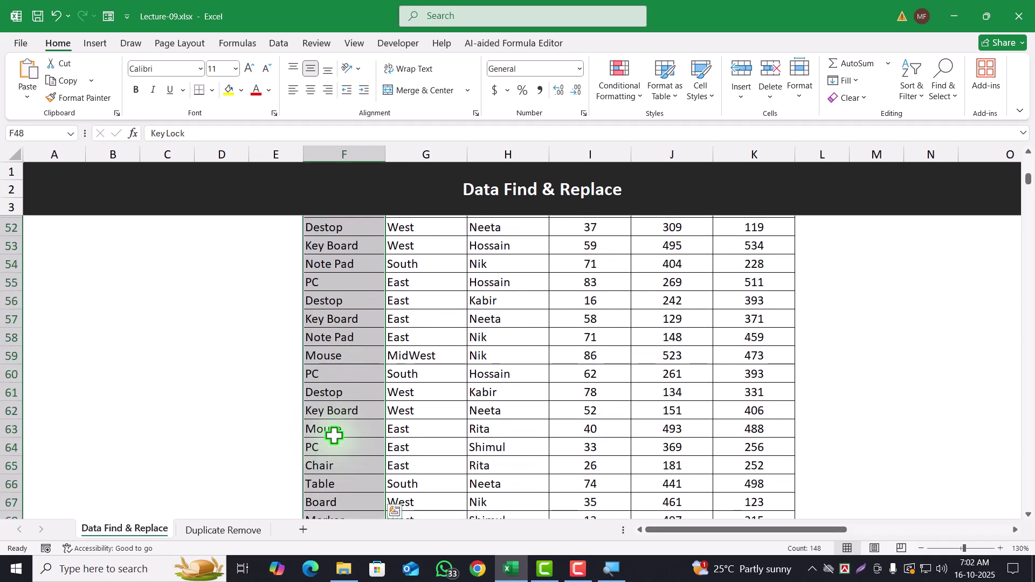
pyautogui.scroll(-14, 328, 345)
pyautogui.click(198, 264)
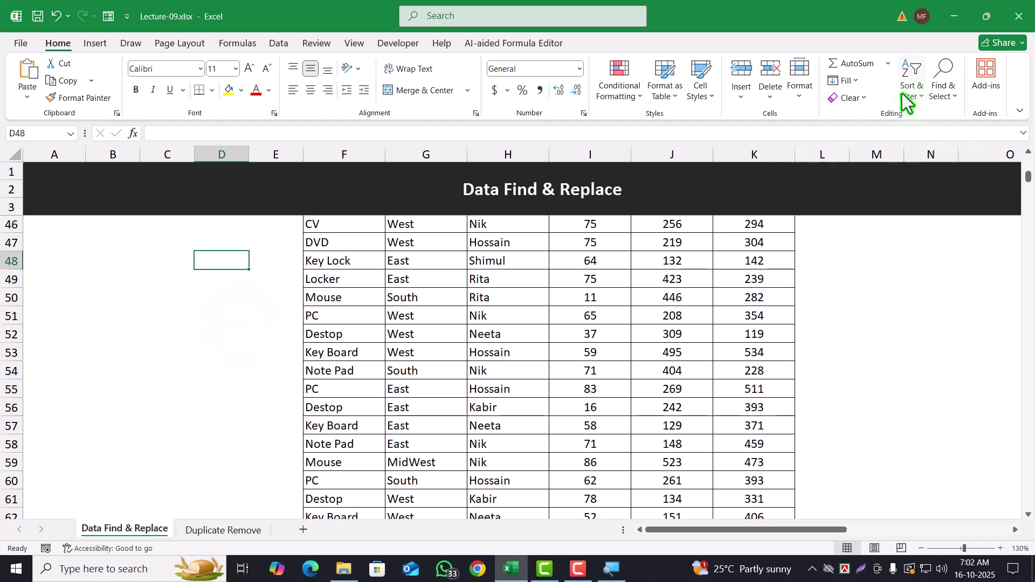
pyautogui.scroll(14, 265, 374)
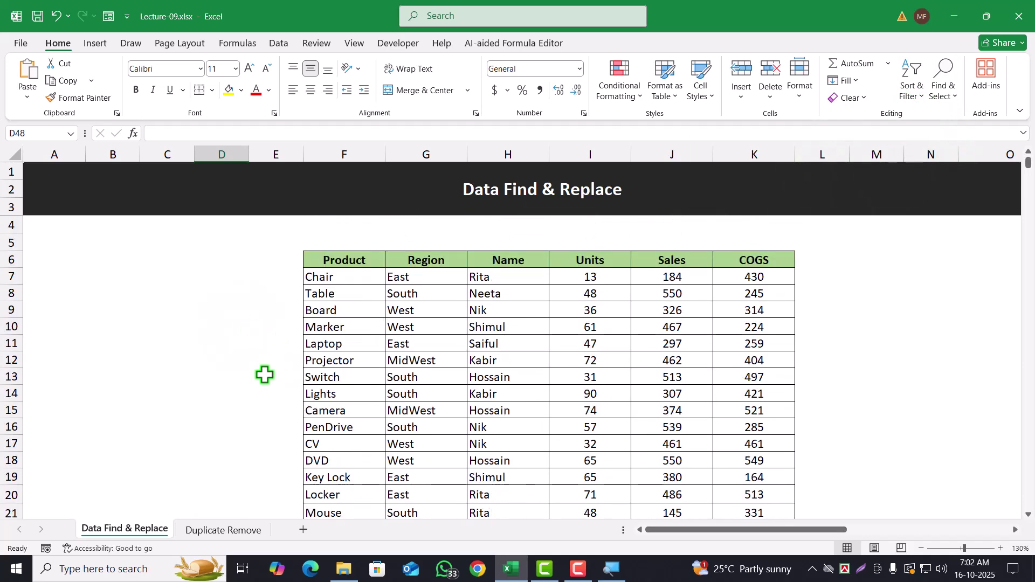
pyautogui.click(256, 223)
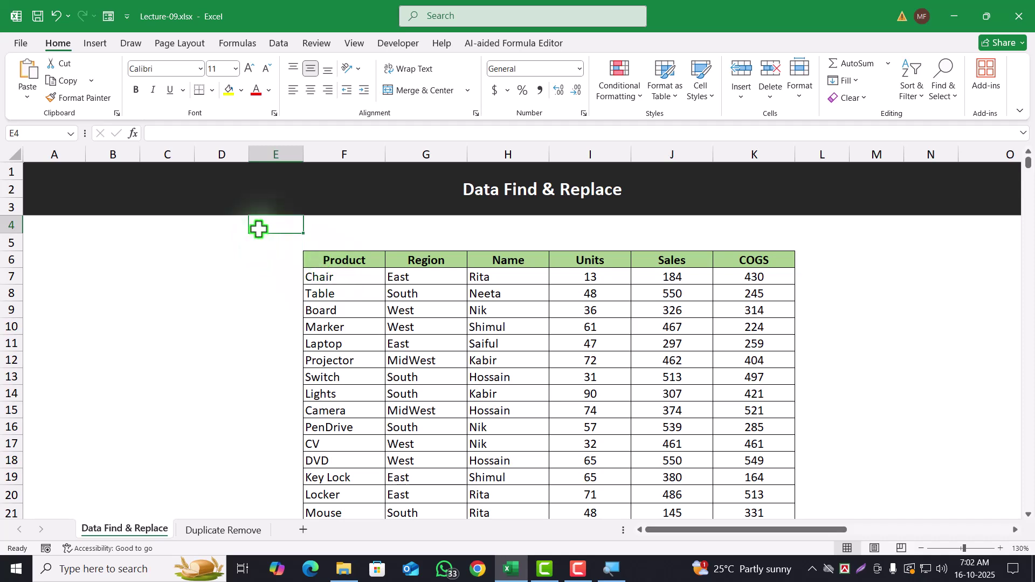
# Step: List all cells containing "Table" in the sheet and close the search dialog
pyautogui.click(916, 88)
pyautogui.click(954, 102)
pyautogui.click(958, 119)
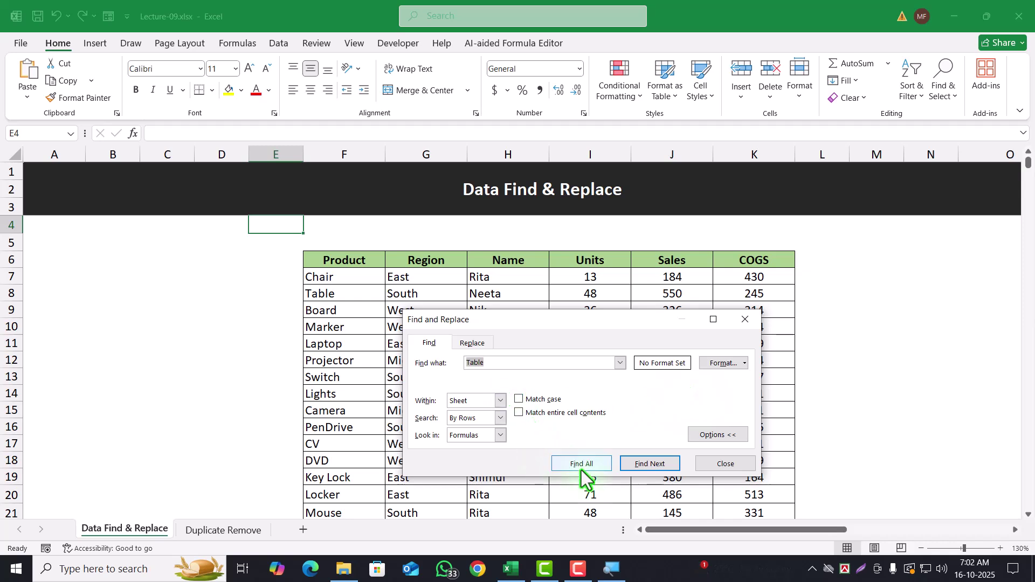
pyautogui.click(582, 465)
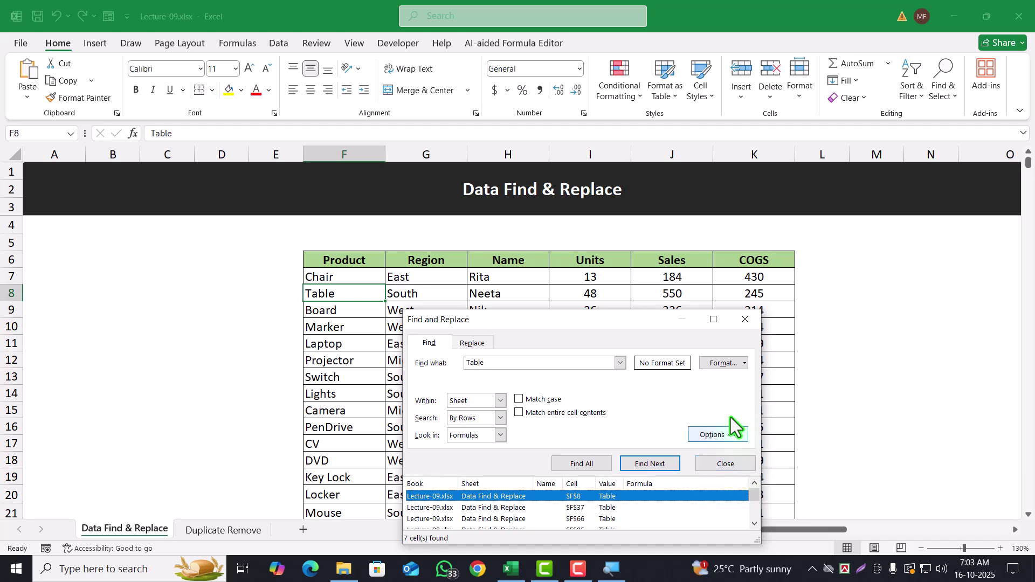
pyautogui.click(752, 306)
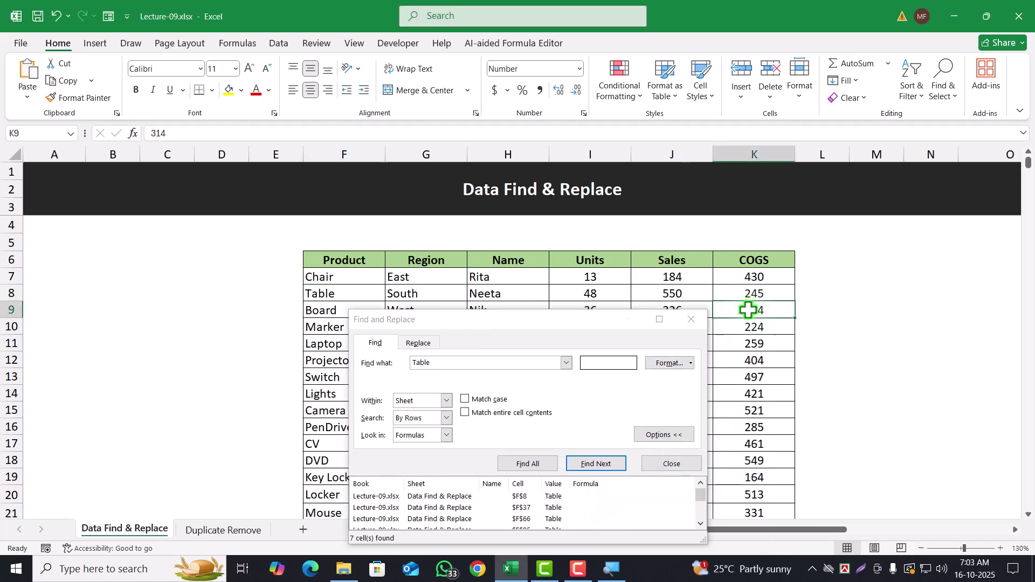
pyautogui.click(535, 320)
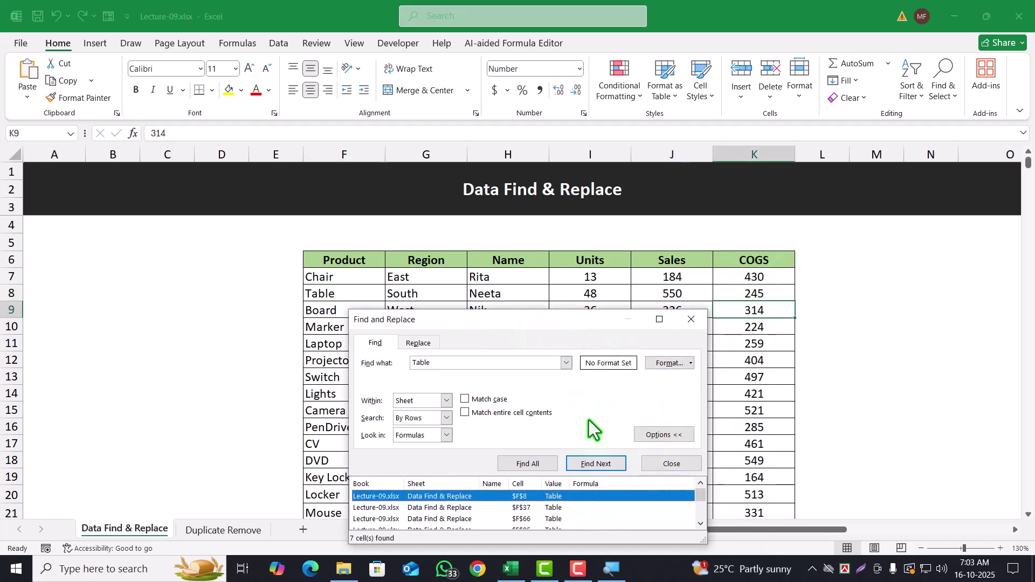
pyautogui.click(691, 320)
pyautogui.click(262, 237)
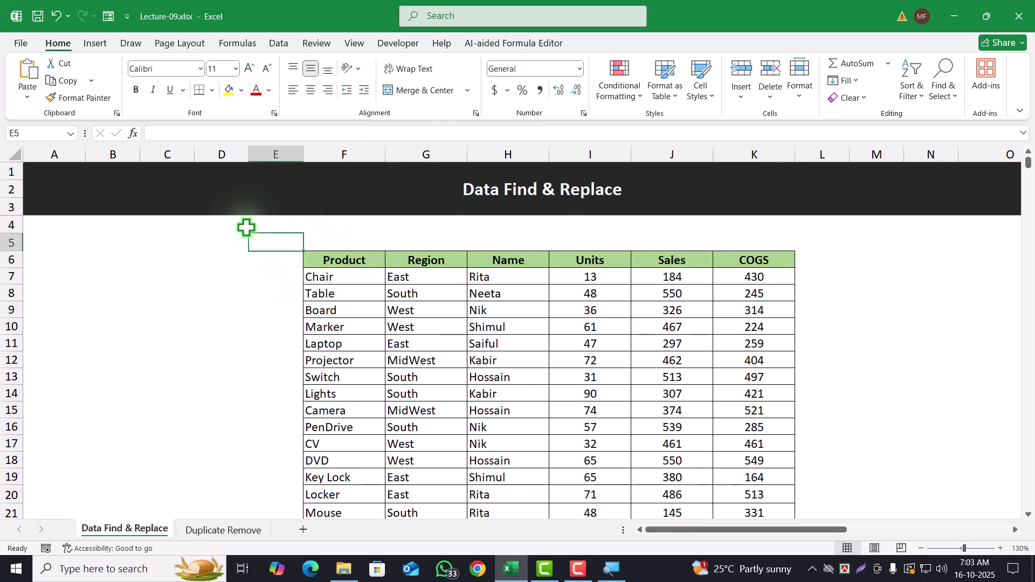
# Step: Starting from the empty cell D4, find the next cell containing "Table" and close the search dialog
pyautogui.click(245, 227)
pyautogui.click(943, 87)
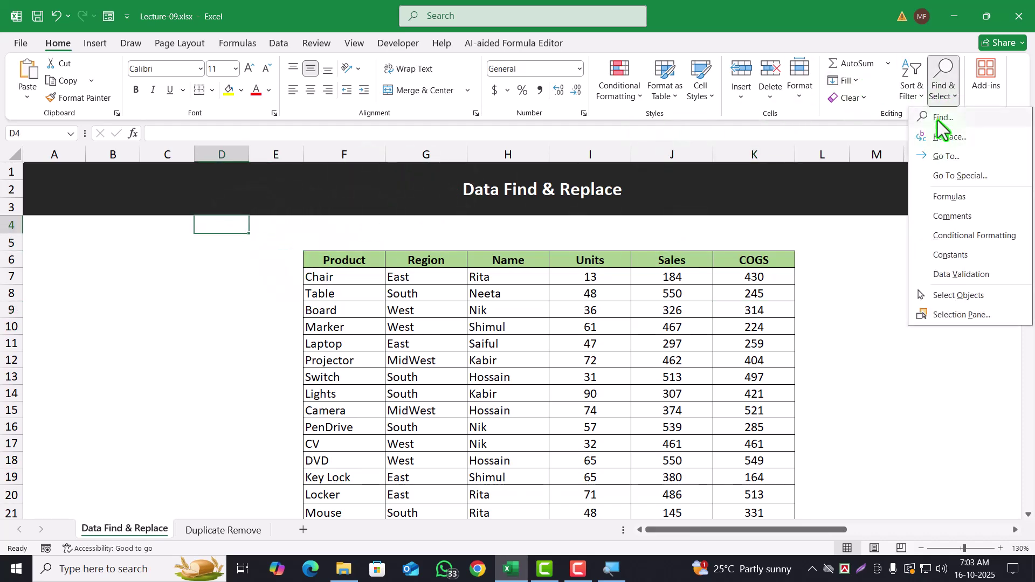
pyautogui.click(941, 118)
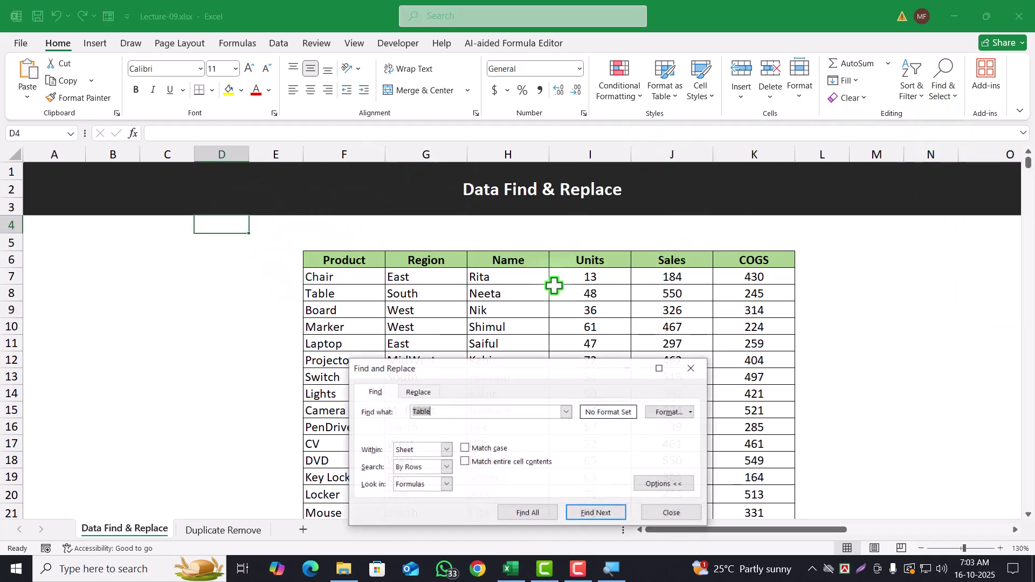
pyautogui.click(587, 513)
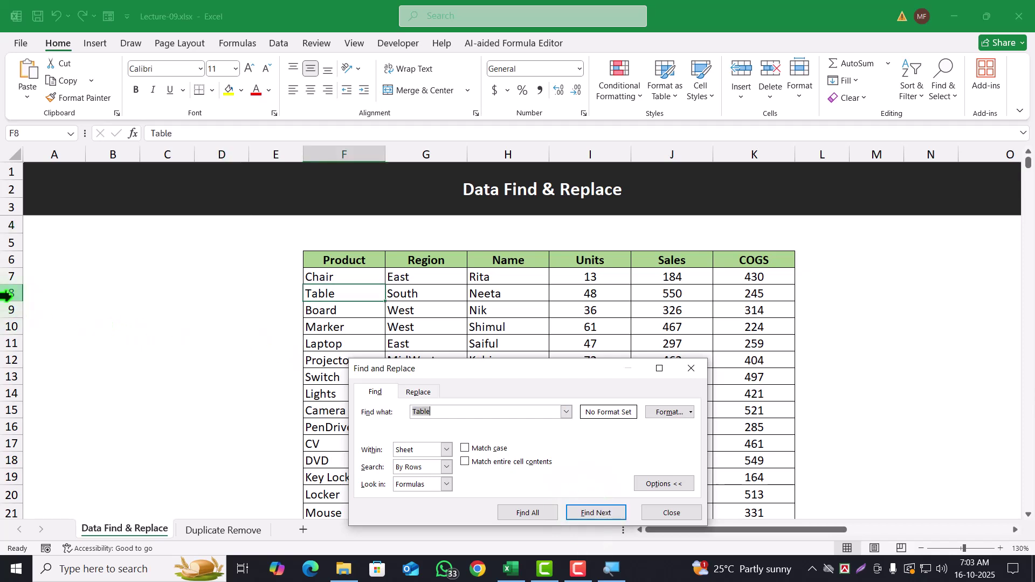
pyautogui.click(692, 368)
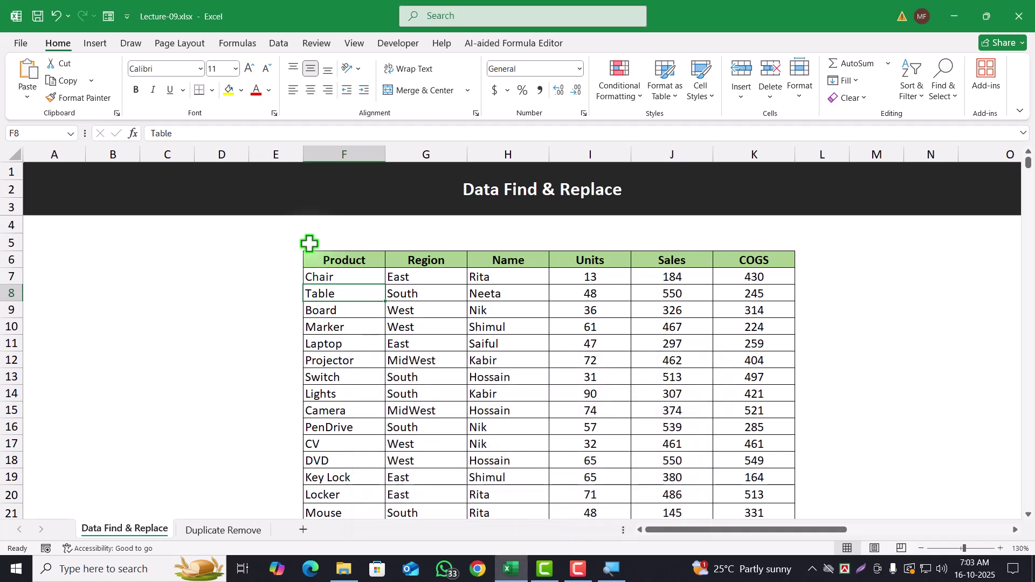
pyautogui.click(254, 224)
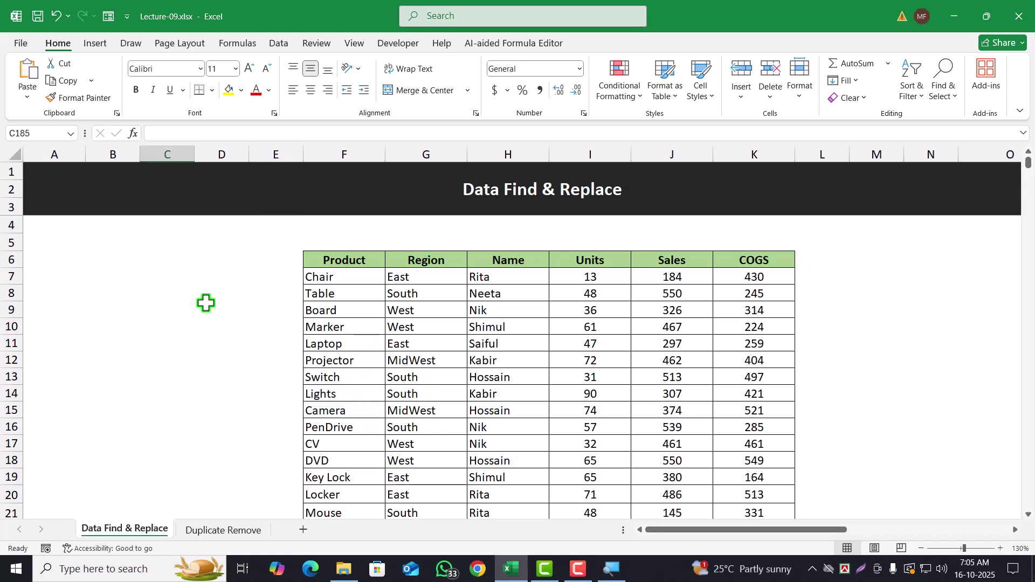
pyautogui.click(133, 275)
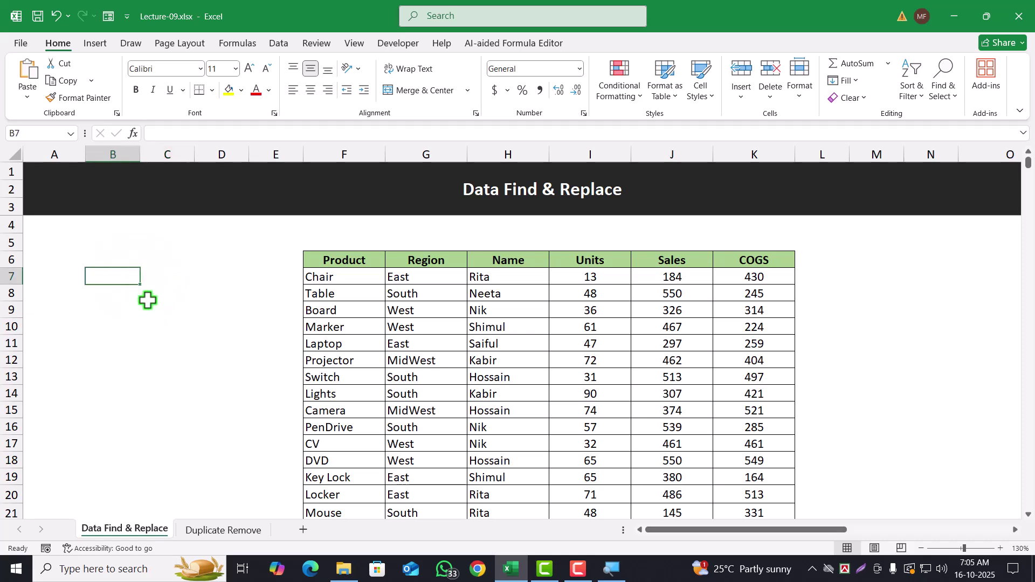
pyautogui.click(162, 240)
pyautogui.click(942, 95)
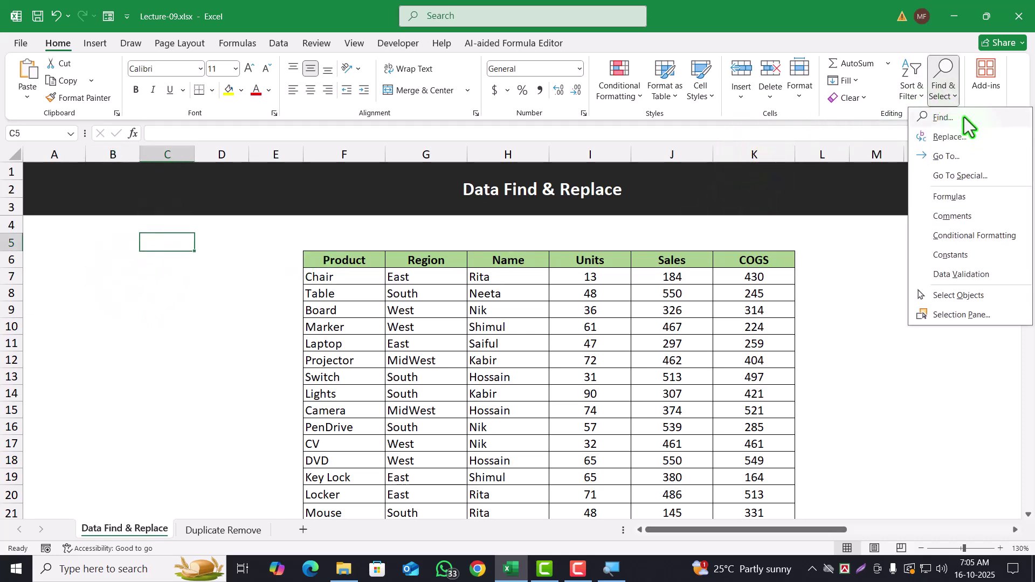
pyautogui.click(953, 118)
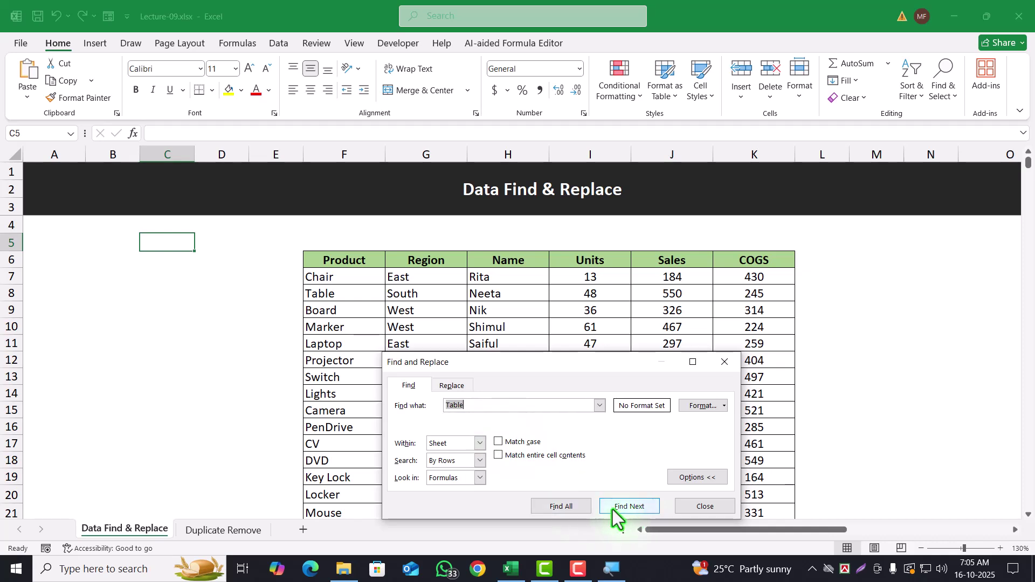
pyautogui.click(728, 356)
pyautogui.click(887, 345)
pyautogui.click(162, 246)
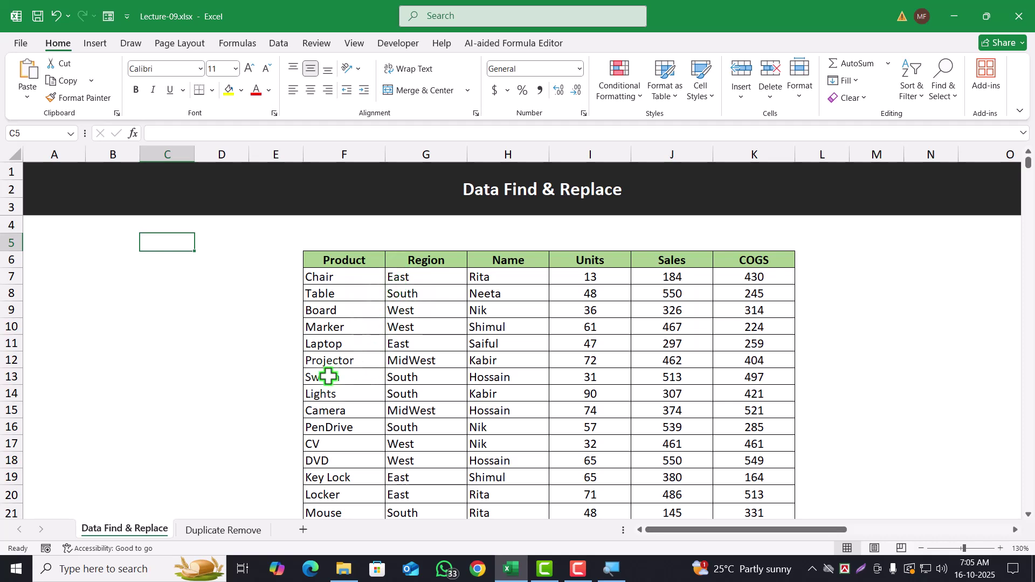
# Step: Enter "Table" in cell C10, outside the data table
pyautogui.click(157, 333)
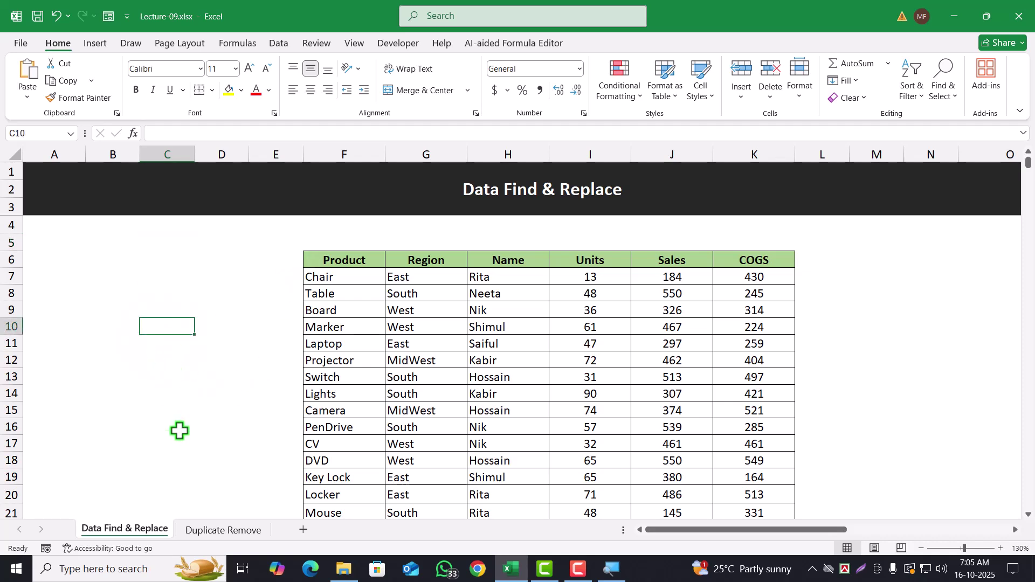
pyautogui.write('T')
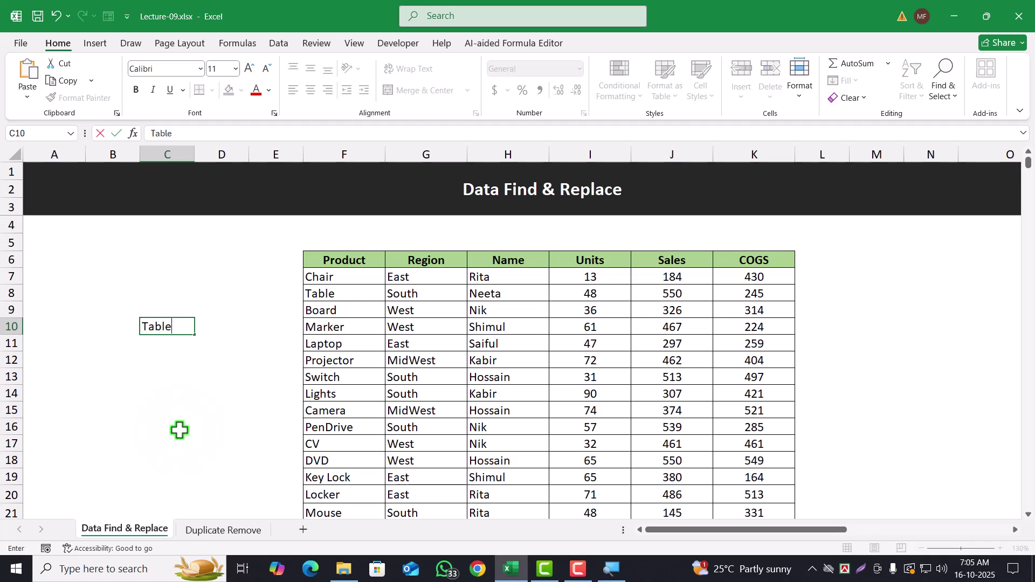
pyautogui.write('able')
pyautogui.click(180, 429)
# Step: Select all Product entries from F7 down to the last data row, F195
pyautogui.click(321, 348)
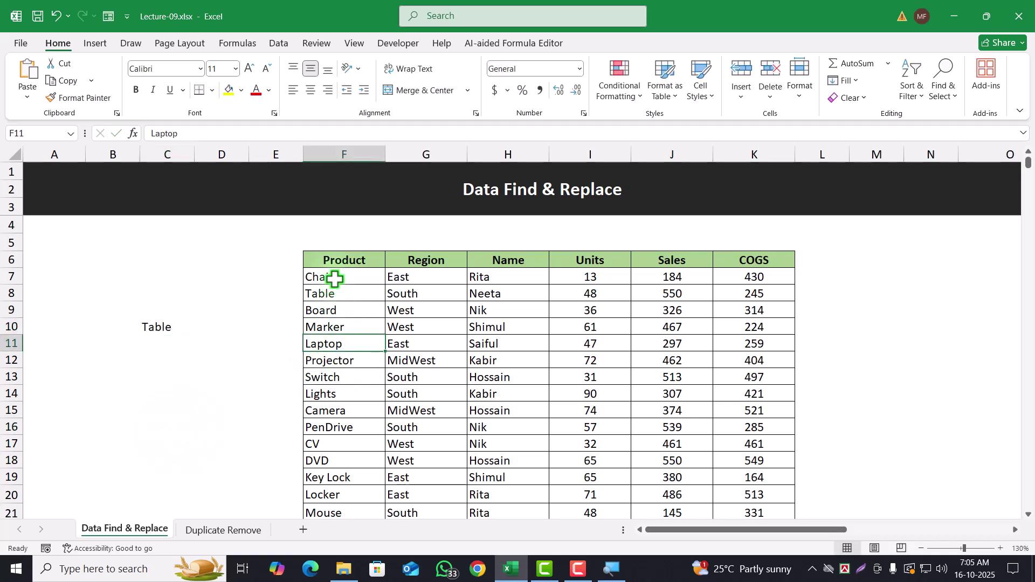
pyautogui.click(334, 278)
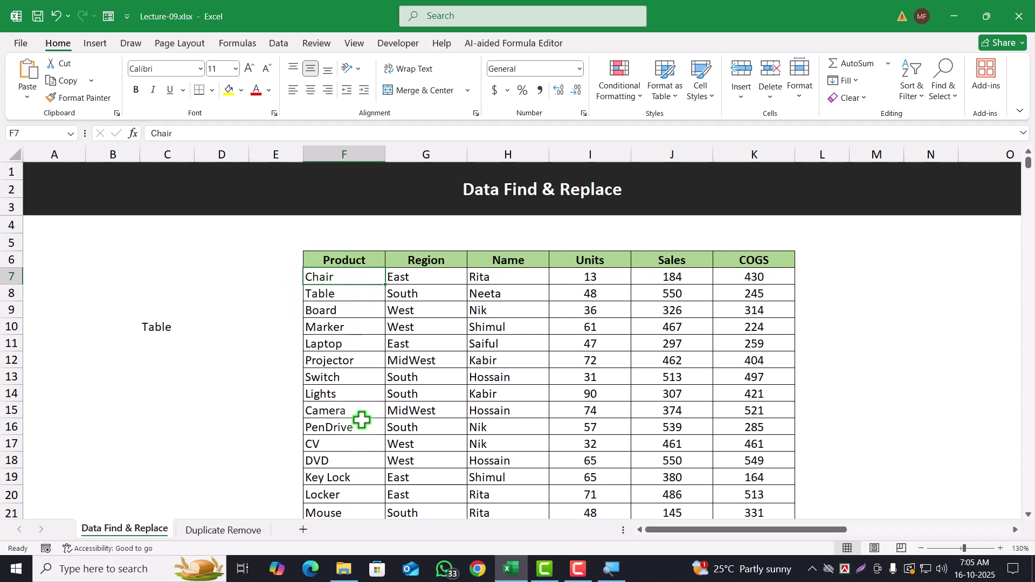
pyautogui.hotkey('ctrl', 'shift', 'Down')
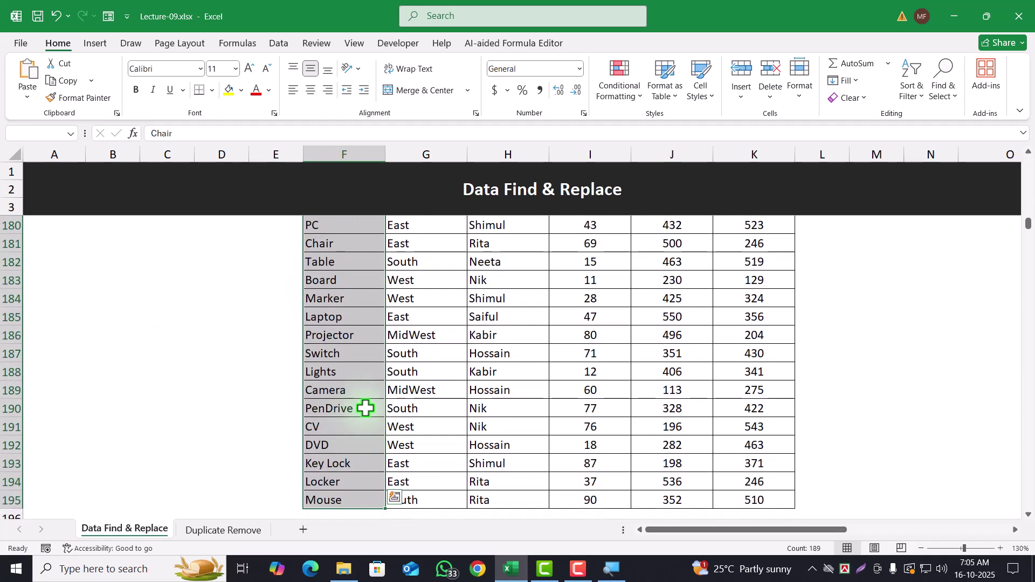
pyautogui.scroll(10, 365, 408)
pyautogui.scroll(20, 366, 408)
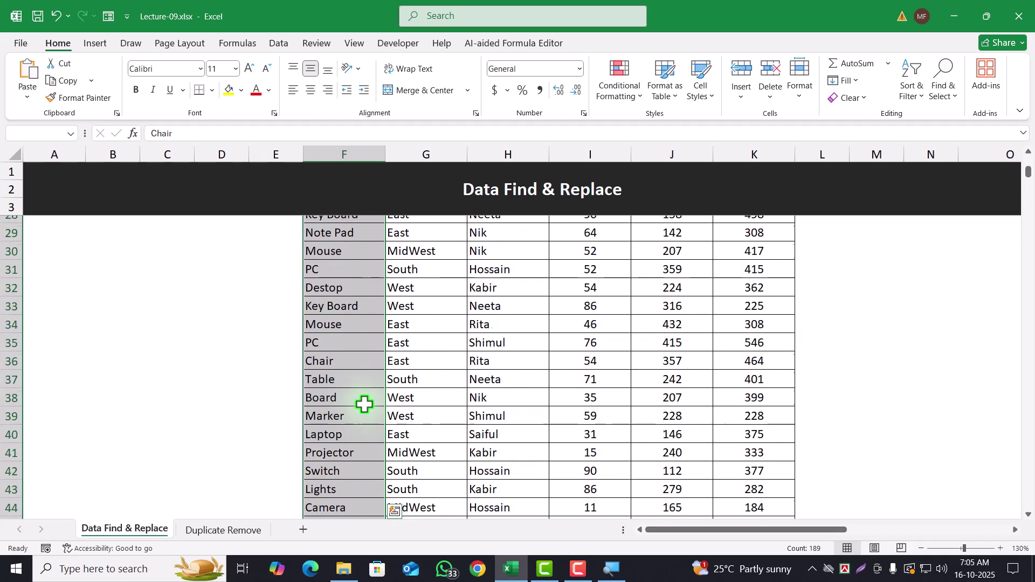
# Step: Step through every "Table" match within the selected Product entries using Find Next
pyautogui.click(944, 78)
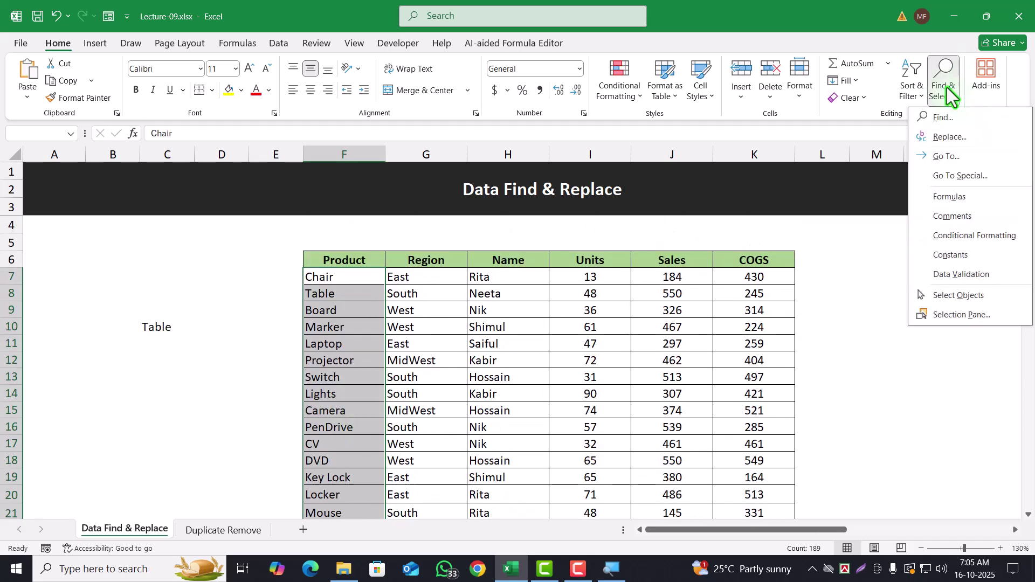
pyautogui.click(943, 117)
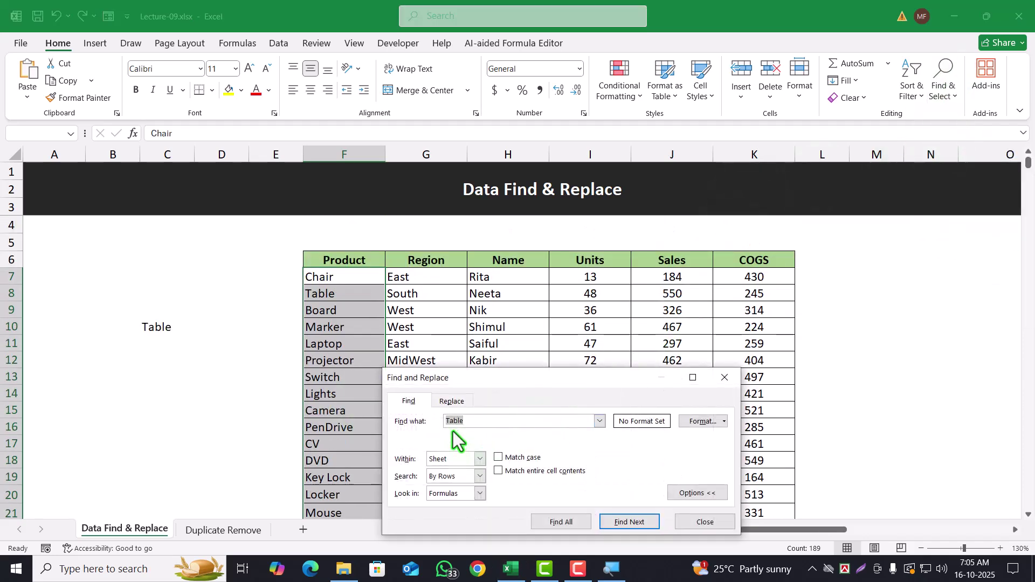
pyautogui.click(620, 523)
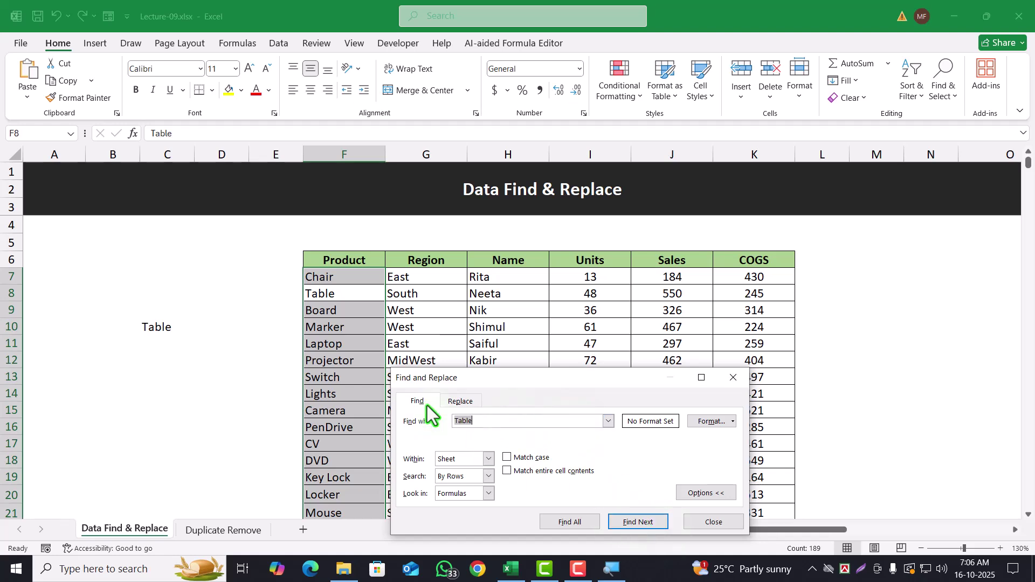
pyautogui.click(637, 522)
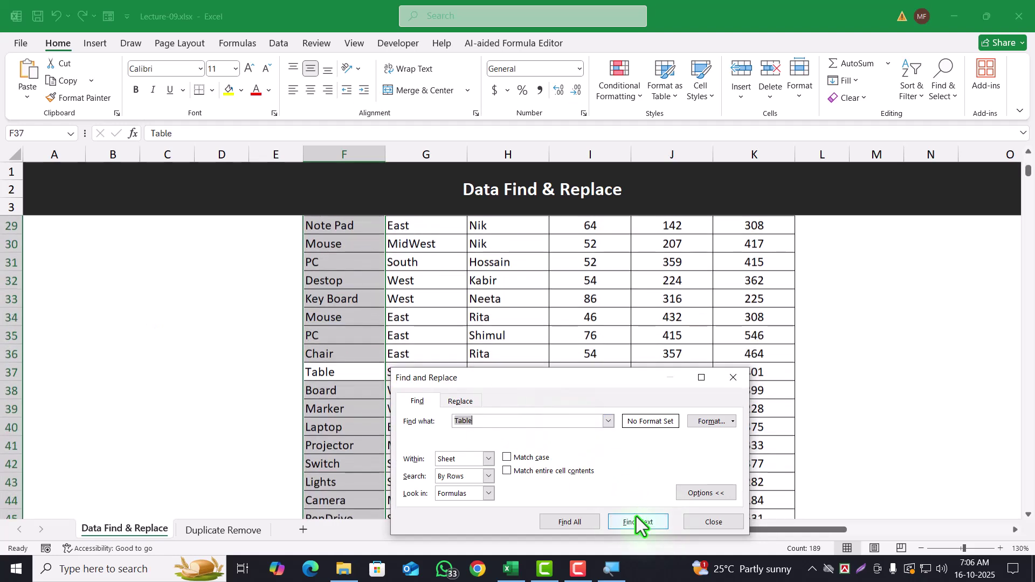
pyautogui.click(636, 518)
pyautogui.click(636, 518)
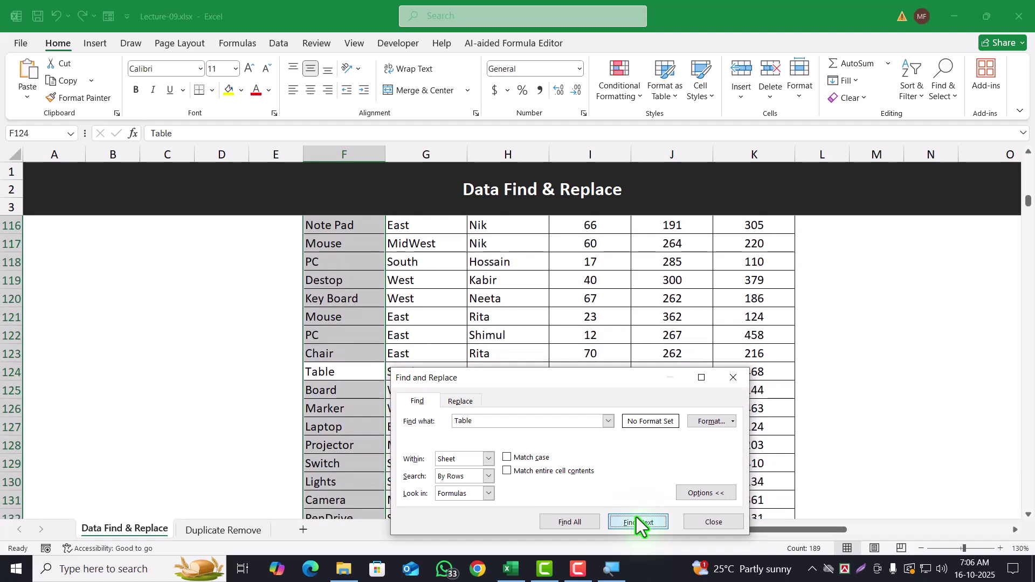
pyautogui.click(636, 517)
pyautogui.click(636, 518)
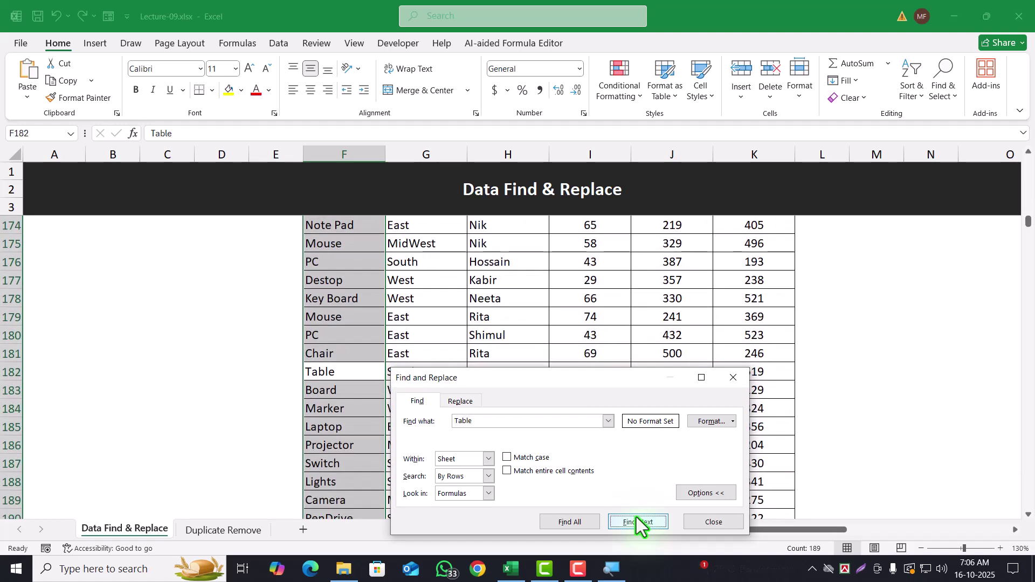
pyautogui.click(636, 520)
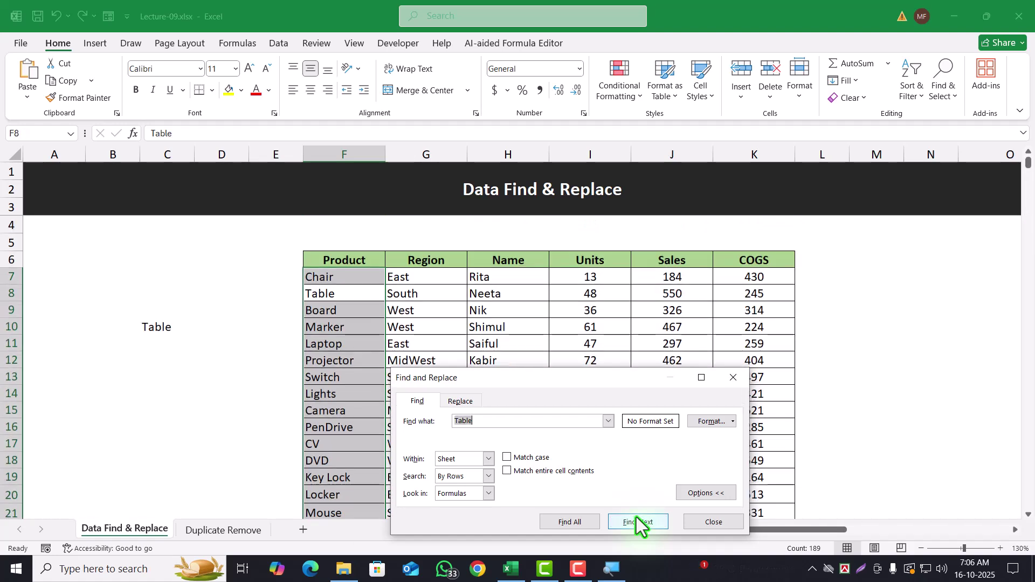
# Step: List all "Table" matches within the selected Product range, enlarge the results list, and close the search dialog
pyautogui.click(580, 521)
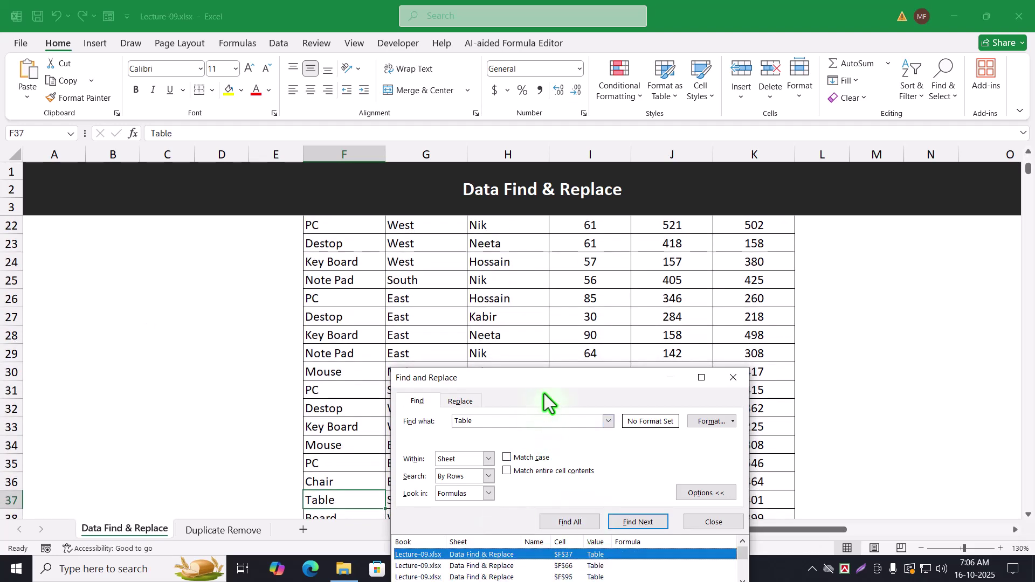
pyautogui.moveTo(544, 383); pyautogui.dragTo(540, 224)
pyautogui.moveTo(559, 446); pyautogui.dragTo(563, 505)
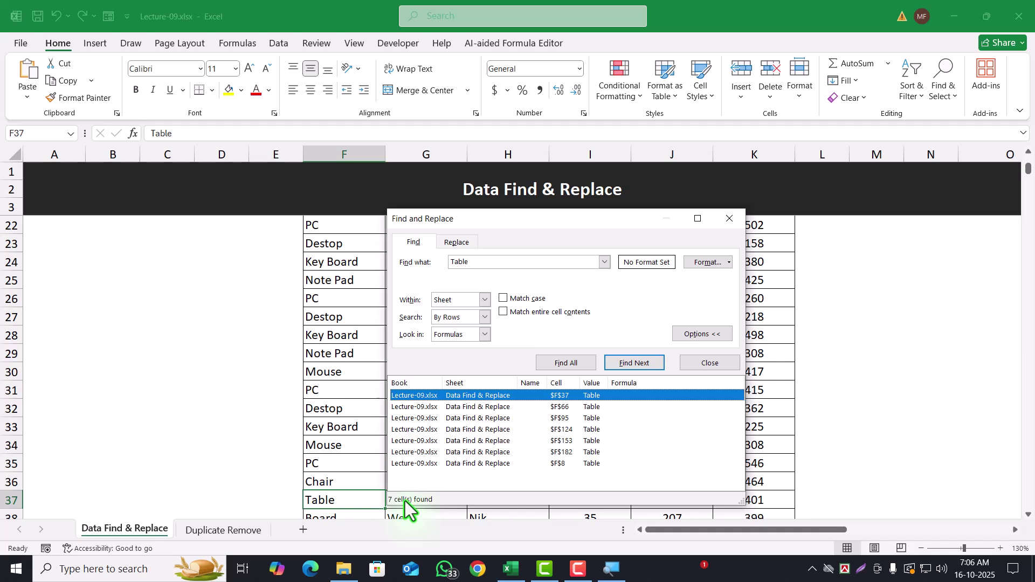
pyautogui.click(729, 219)
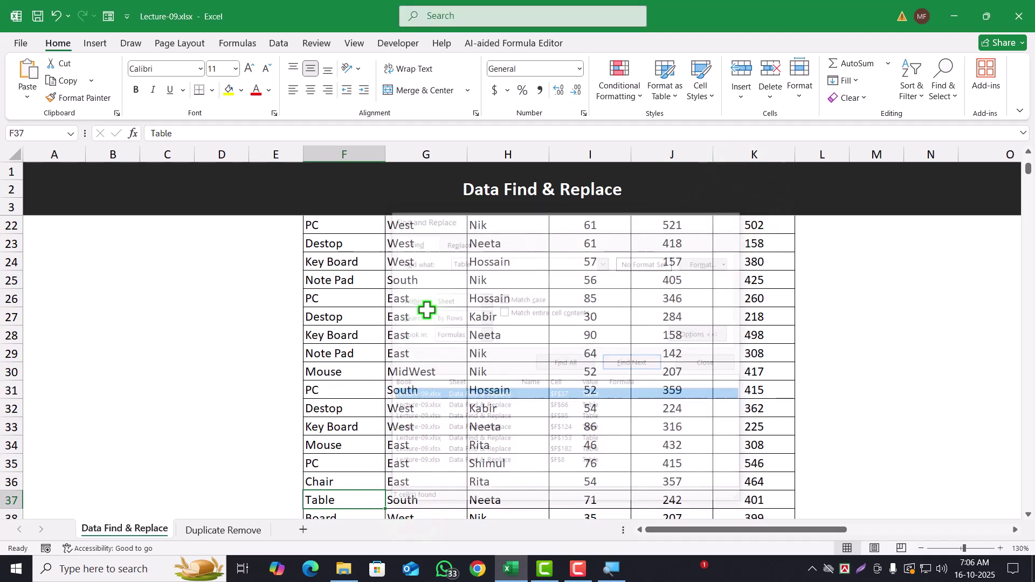
pyautogui.scroll(6, 398, 363)
pyautogui.click(345, 327)
pyautogui.moveTo(335, 279); pyautogui.dragTo(339, 491)
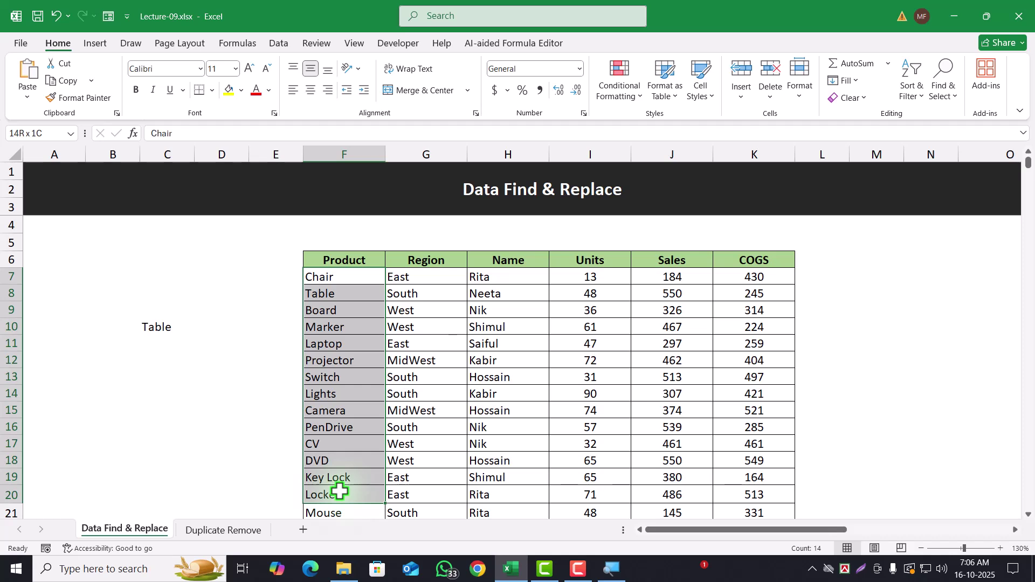
pyautogui.click(268, 406)
pyautogui.click(228, 273)
# Step: From the empty cell D4, list all cells containing "Table" across the whole sheet and close the search dialog
pyautogui.click(233, 226)
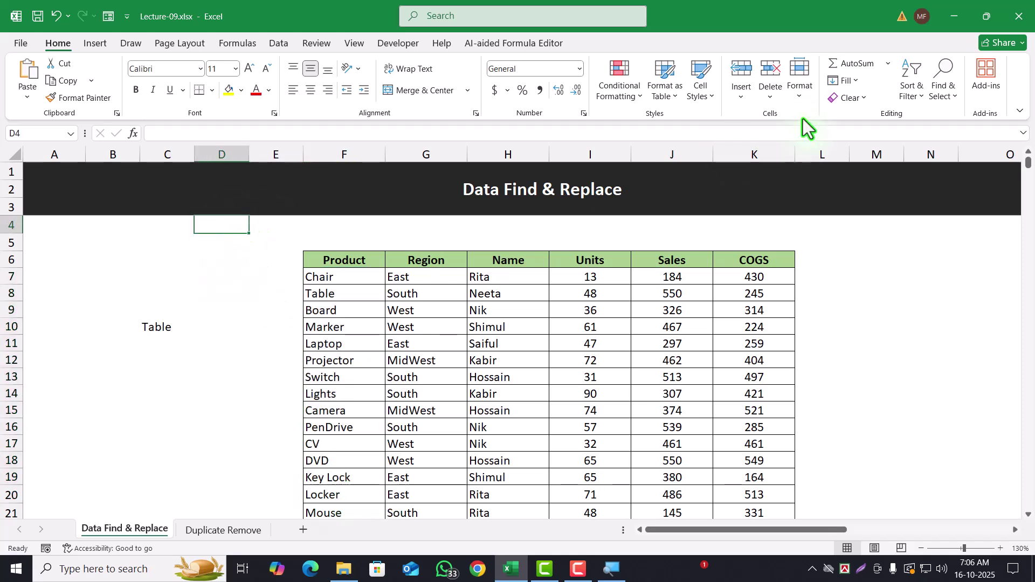
pyautogui.click(943, 79)
pyautogui.click(949, 118)
pyautogui.click(566, 443)
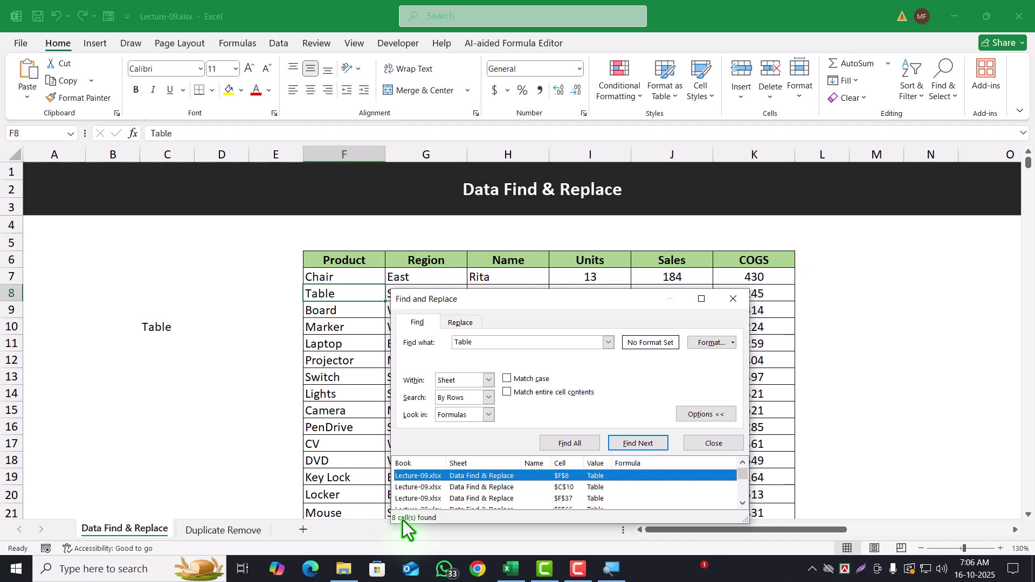
pyautogui.click(733, 298)
pyautogui.moveTo(358, 277); pyautogui.dragTo(345, 493)
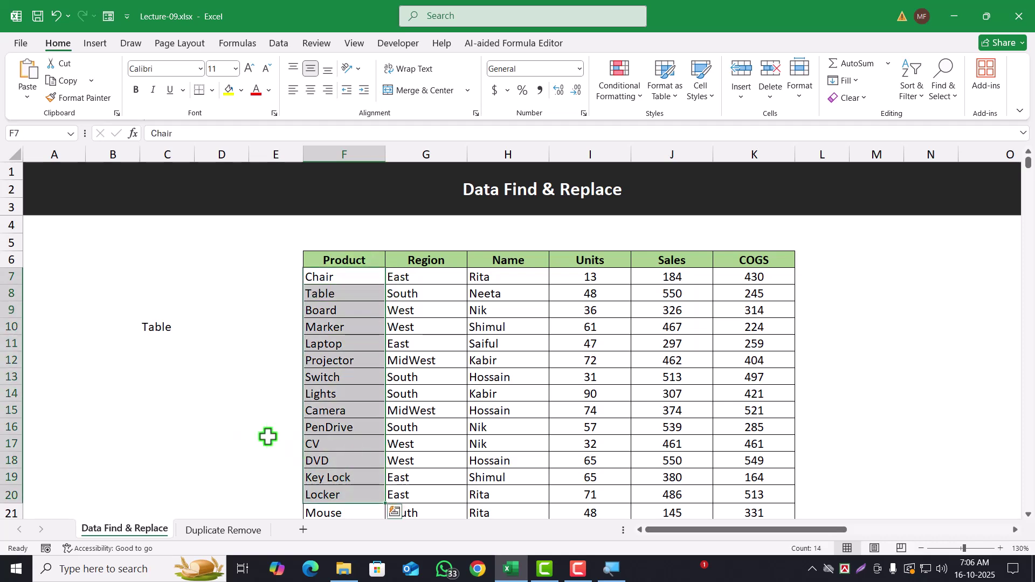
pyautogui.click(147, 325)
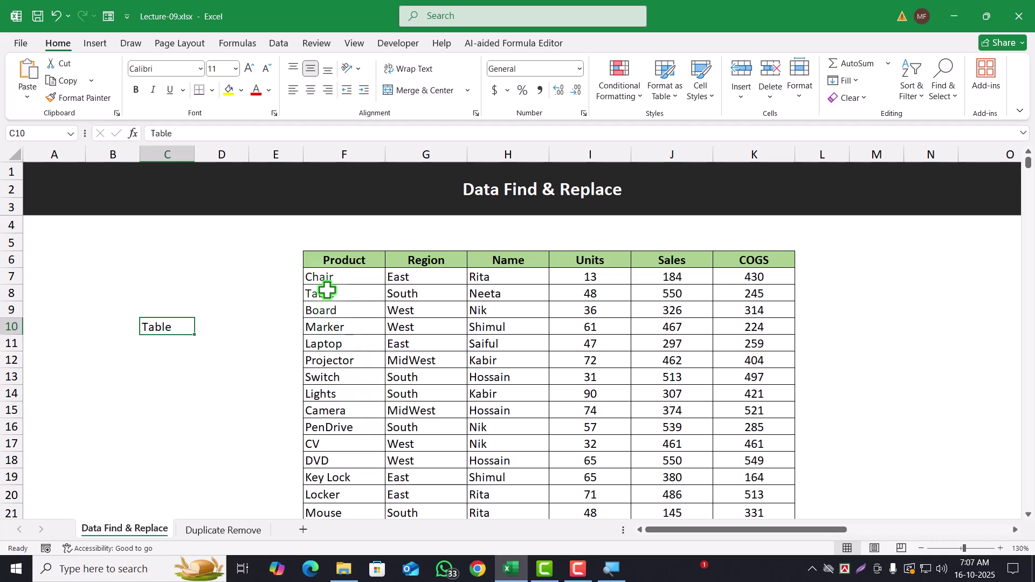
pyautogui.click(226, 258)
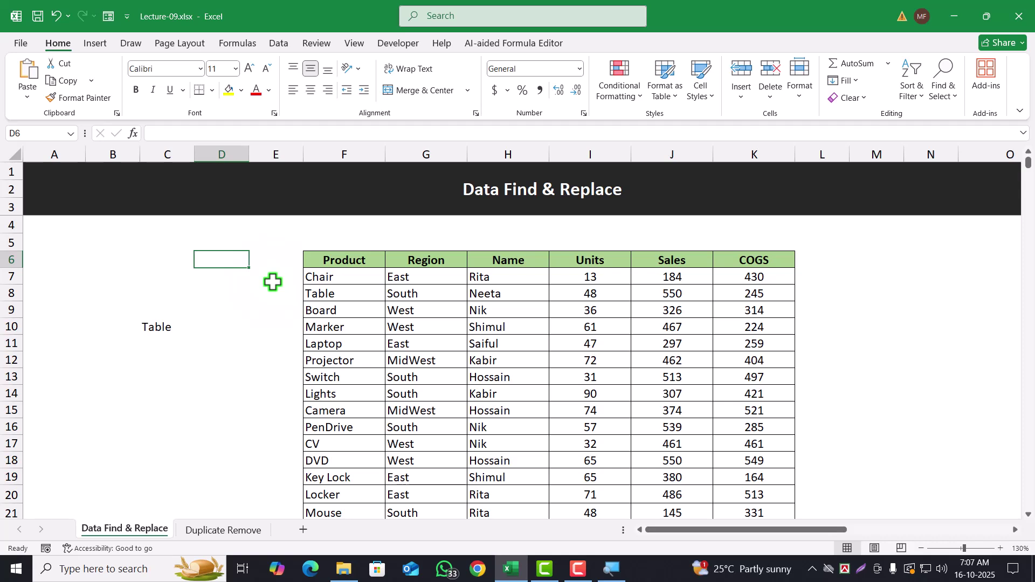
# Step: Search only the Product cells F7:F17 for "Table" with Find Next and Find All, and close the search dialog
pyautogui.moveTo(346, 276); pyautogui.dragTo(351, 438)
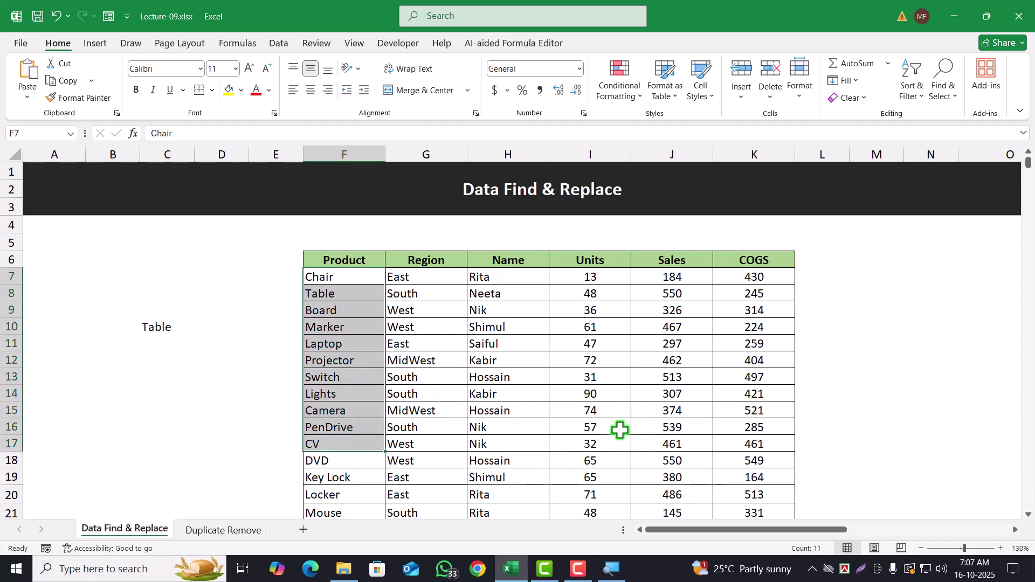
pyautogui.click(946, 95)
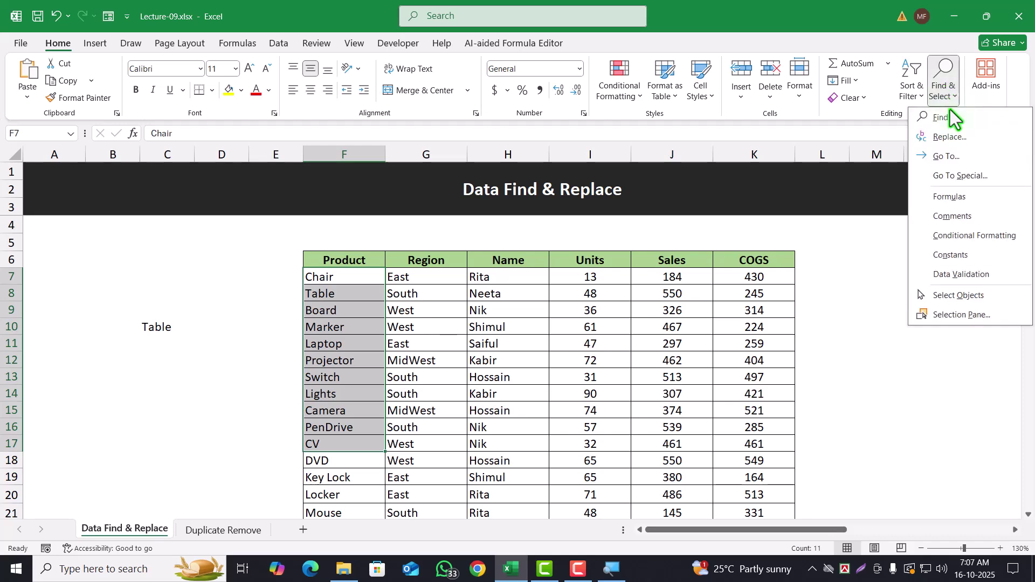
pyautogui.click(945, 118)
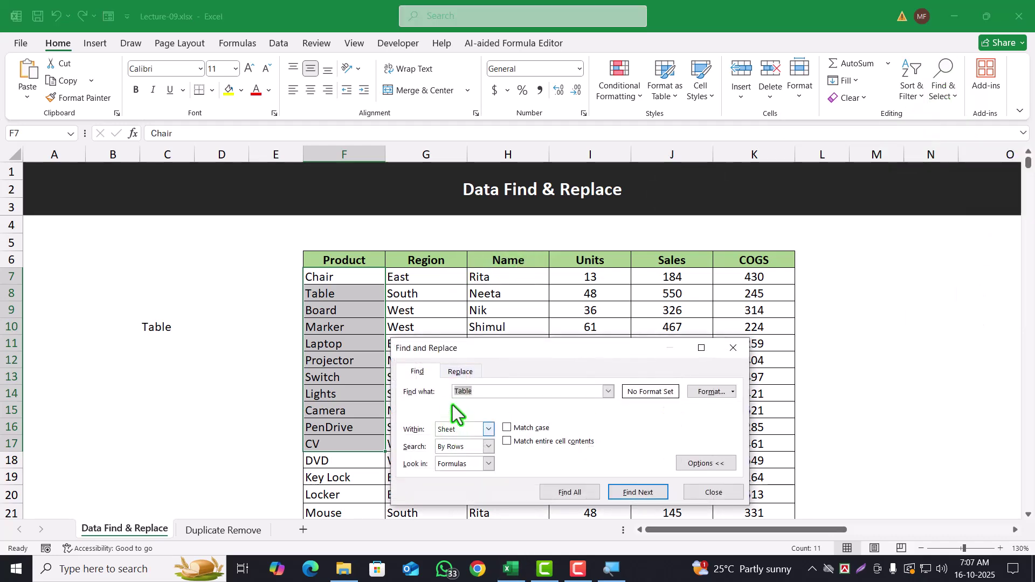
pyautogui.click(631, 495)
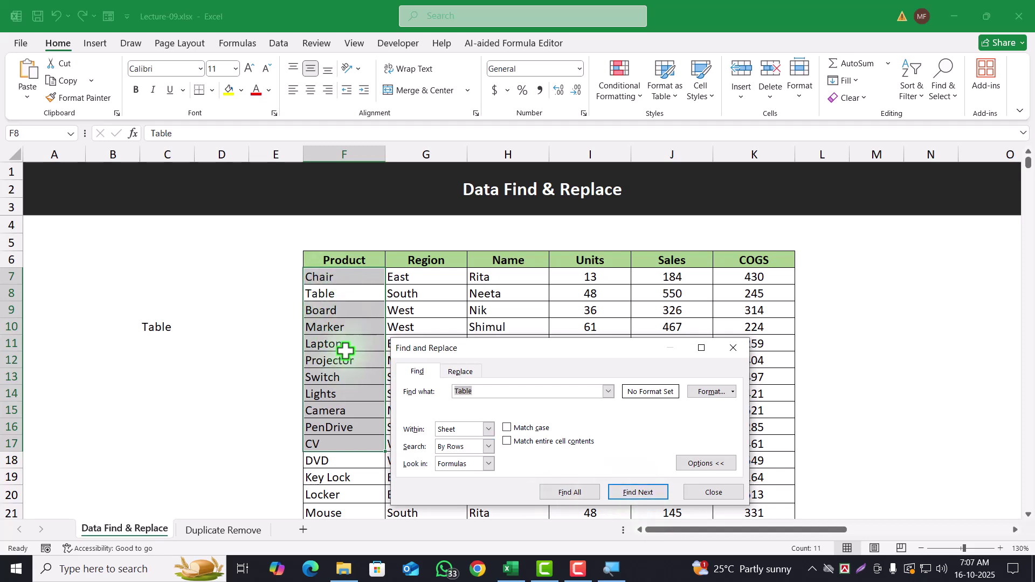
pyautogui.click(569, 492)
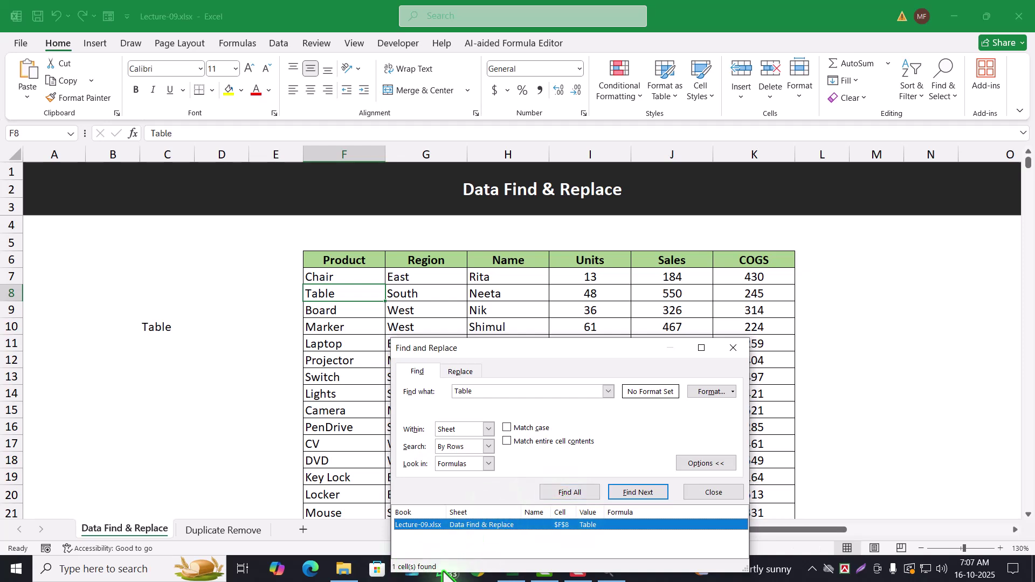
pyautogui.click(732, 348)
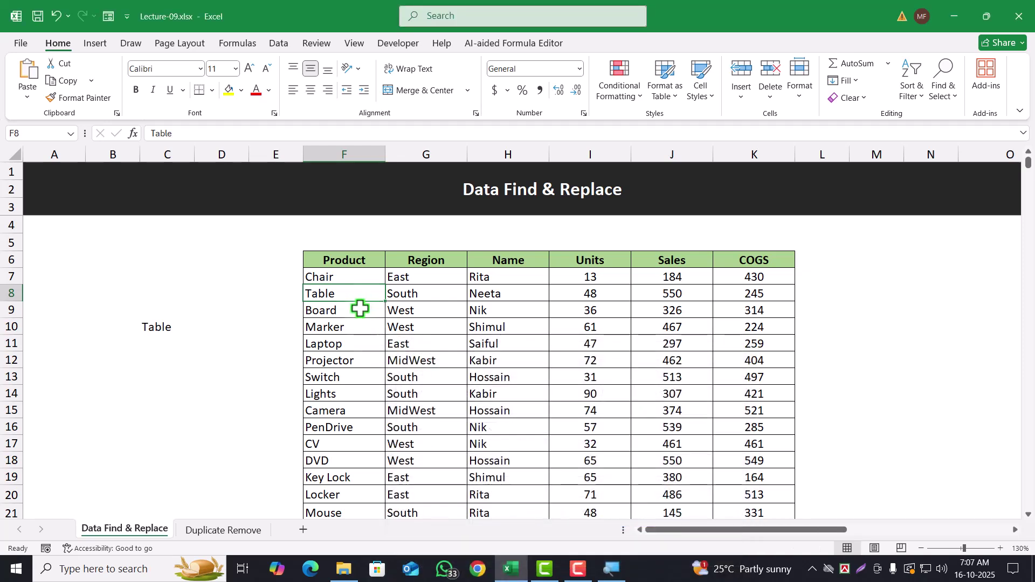
pyautogui.moveTo(345, 276); pyautogui.dragTo(340, 494)
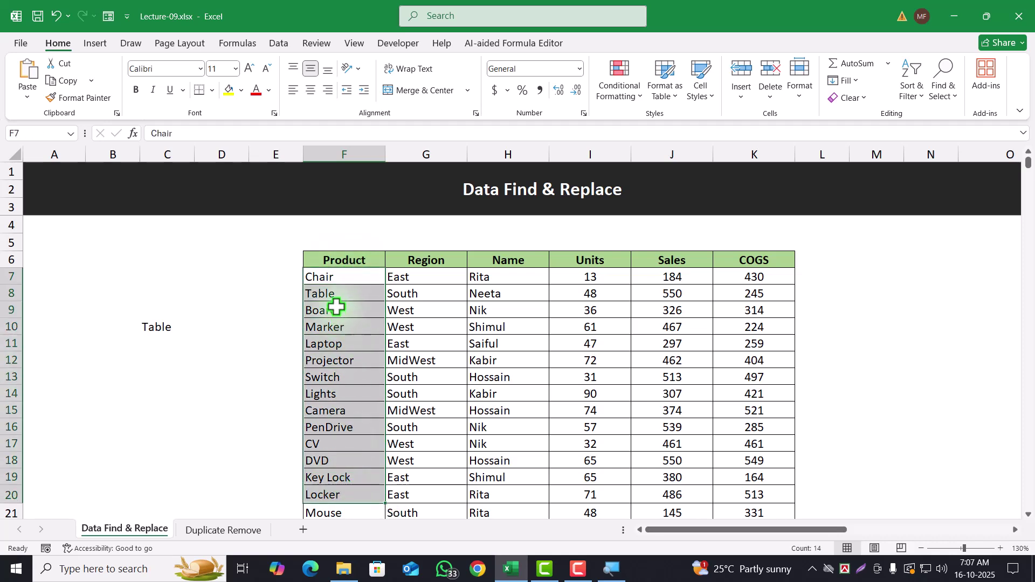
pyautogui.click(337, 292)
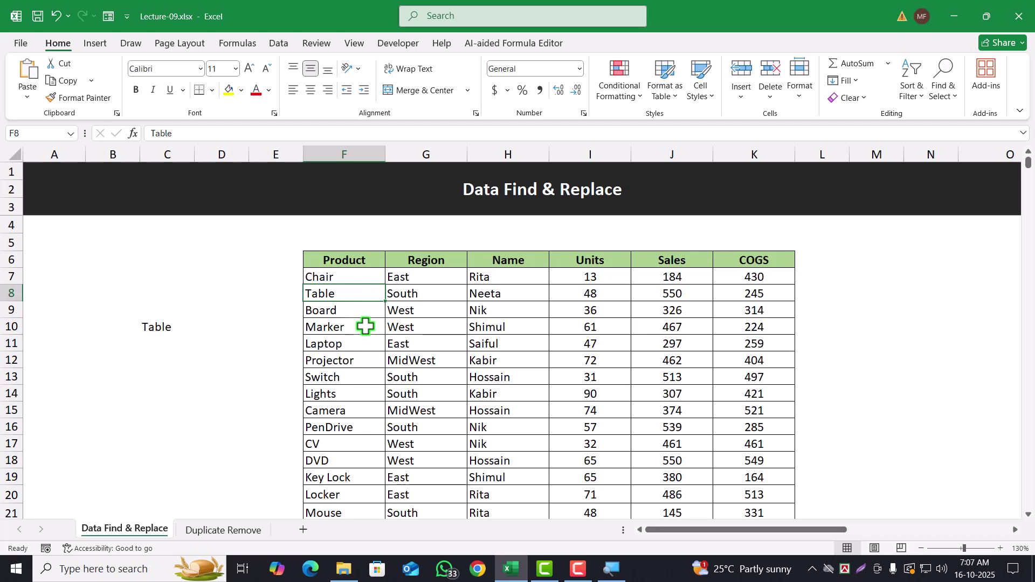
pyautogui.click(246, 247)
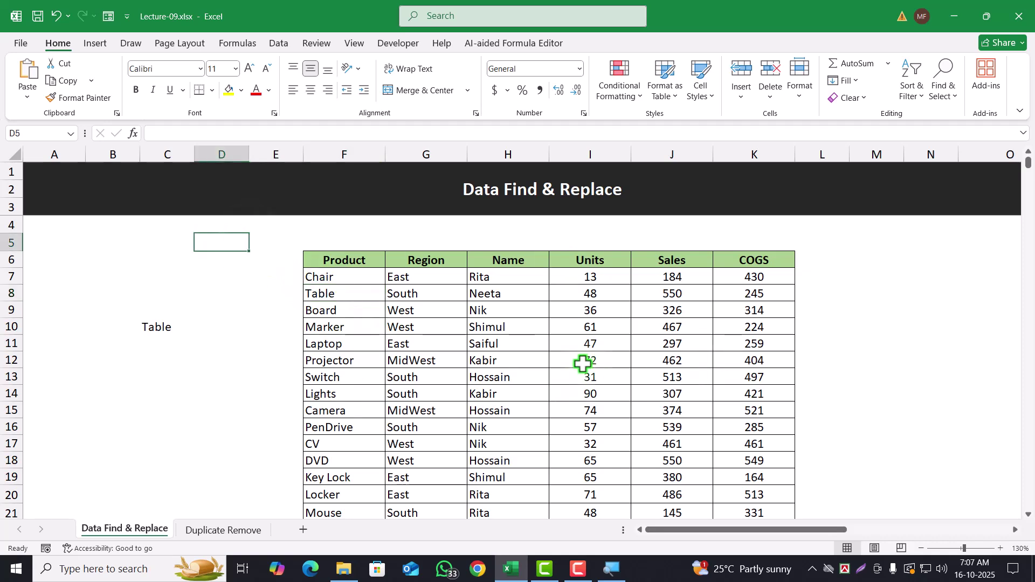
pyautogui.click(273, 224)
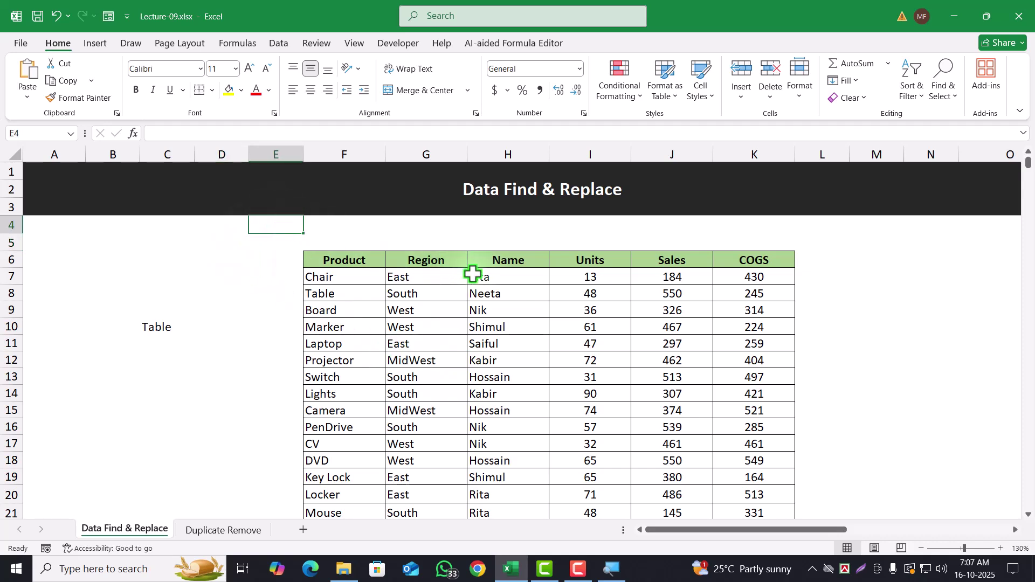
pyautogui.click(507, 343)
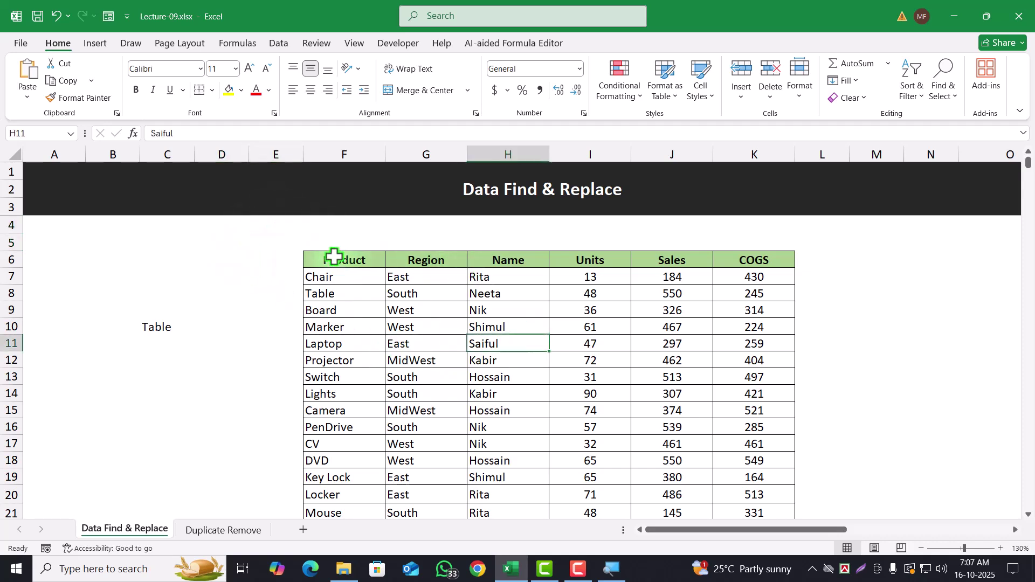
pyautogui.moveTo(334, 279); pyautogui.dragTo(340, 460)
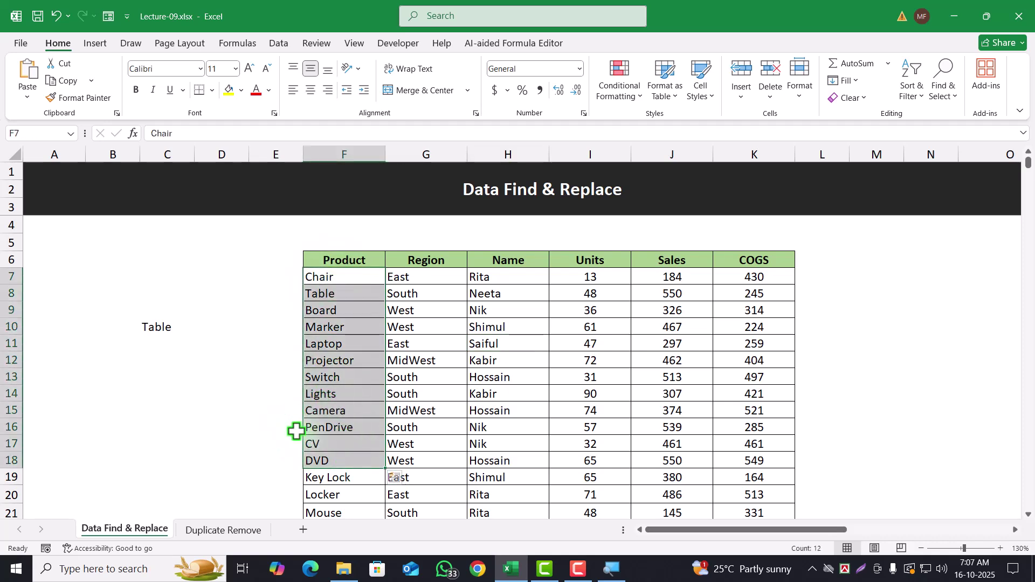
# Step: Delete the "Table" entry from cell C10, outside the data table
pyautogui.click(203, 353)
pyautogui.click(166, 324)
pyautogui.press('Delete')
pyautogui.click(355, 413)
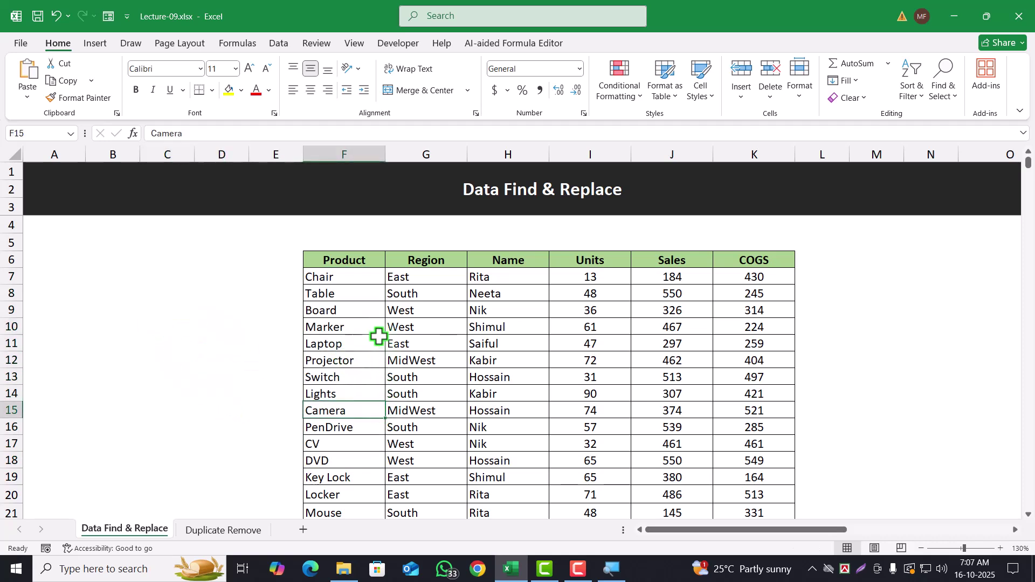
pyautogui.click(342, 276)
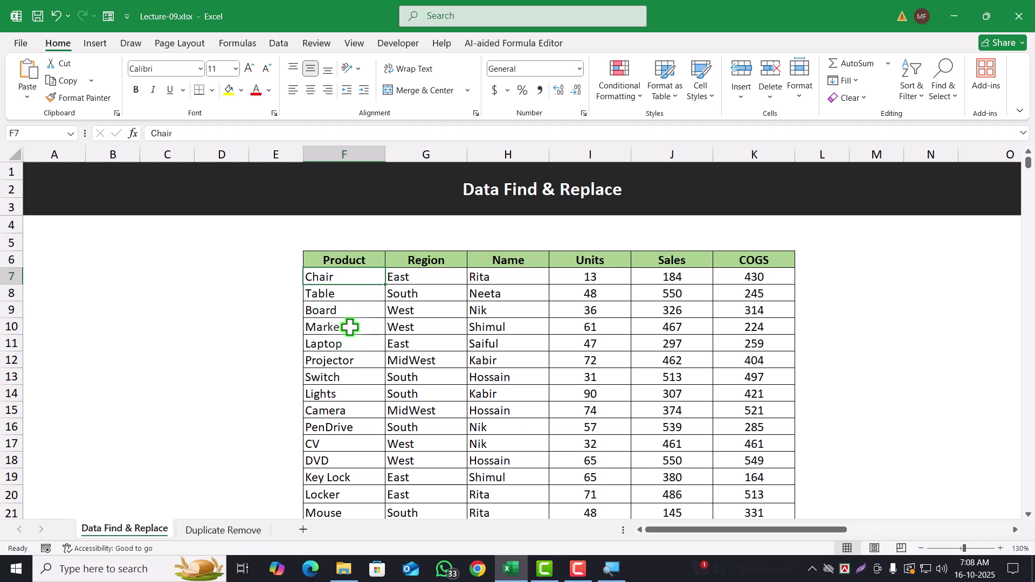
pyautogui.click(237, 224)
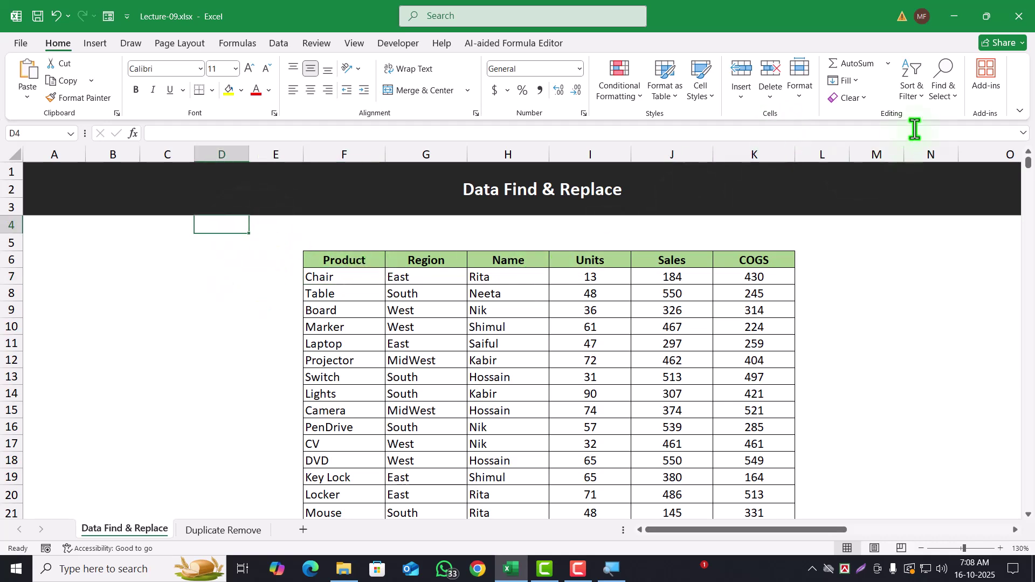
pyautogui.click(943, 89)
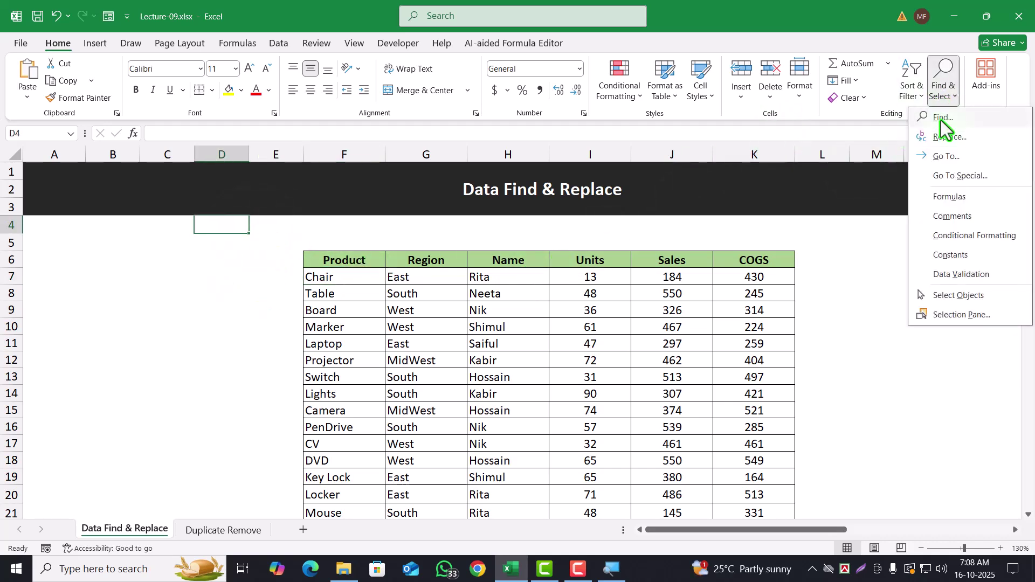
pyautogui.click(950, 139)
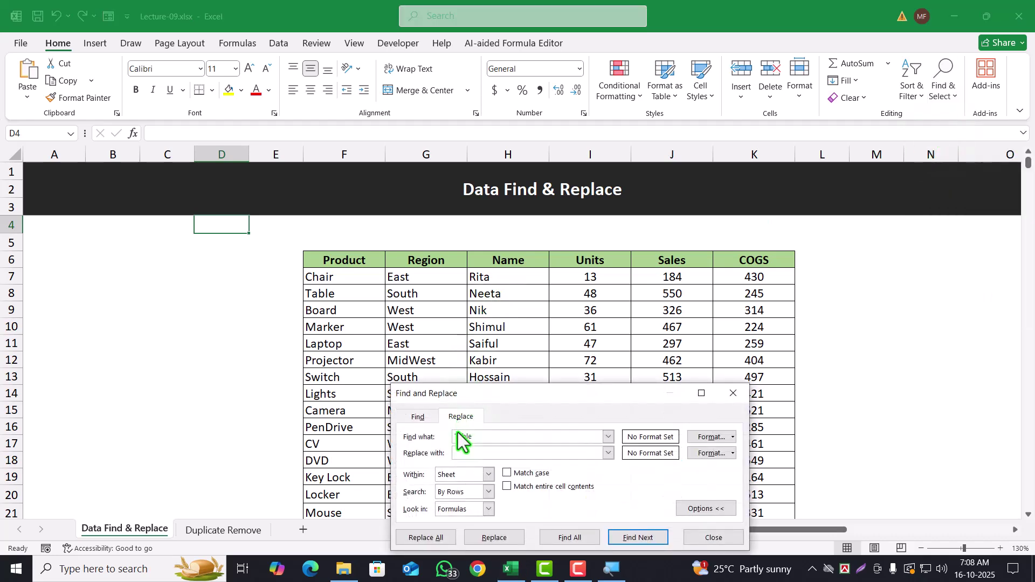
pyautogui.moveTo(530, 400); pyautogui.dragTo(510, 297)
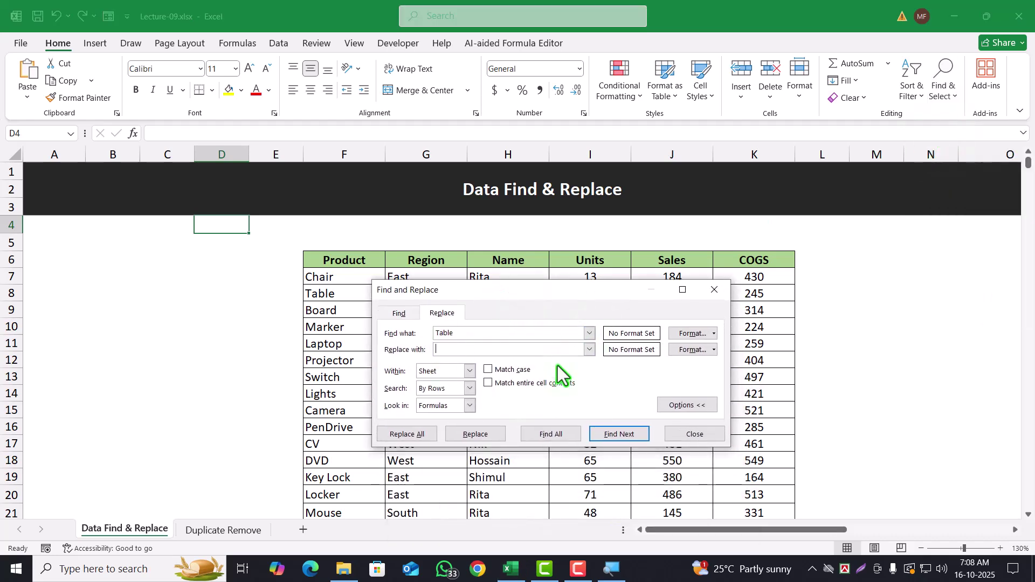
pyautogui.click(714, 290)
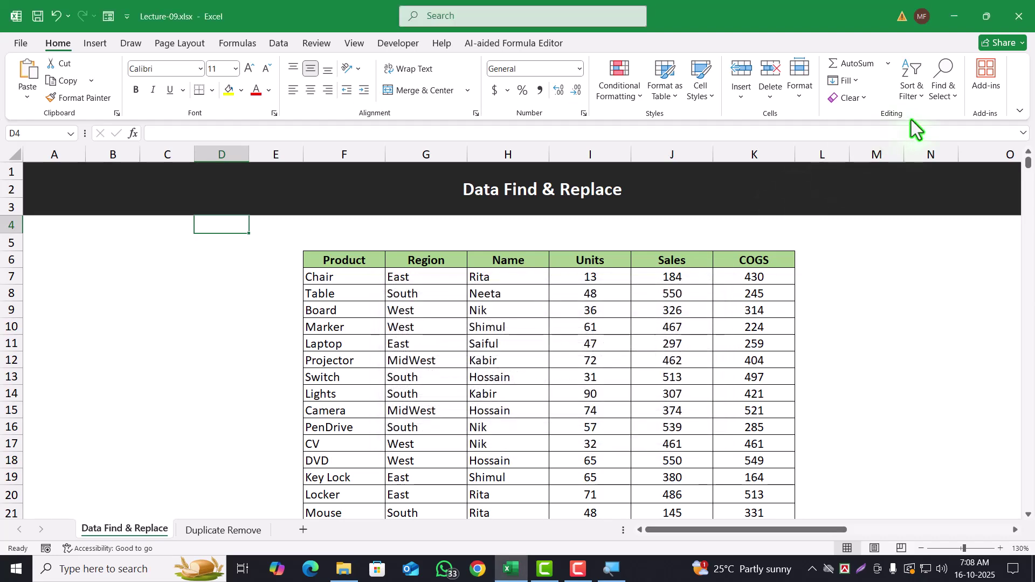
# Step: View the Find and the Replace options of the Find and Replace dialog, and close it
pyautogui.click(927, 91)
pyautogui.click(943, 118)
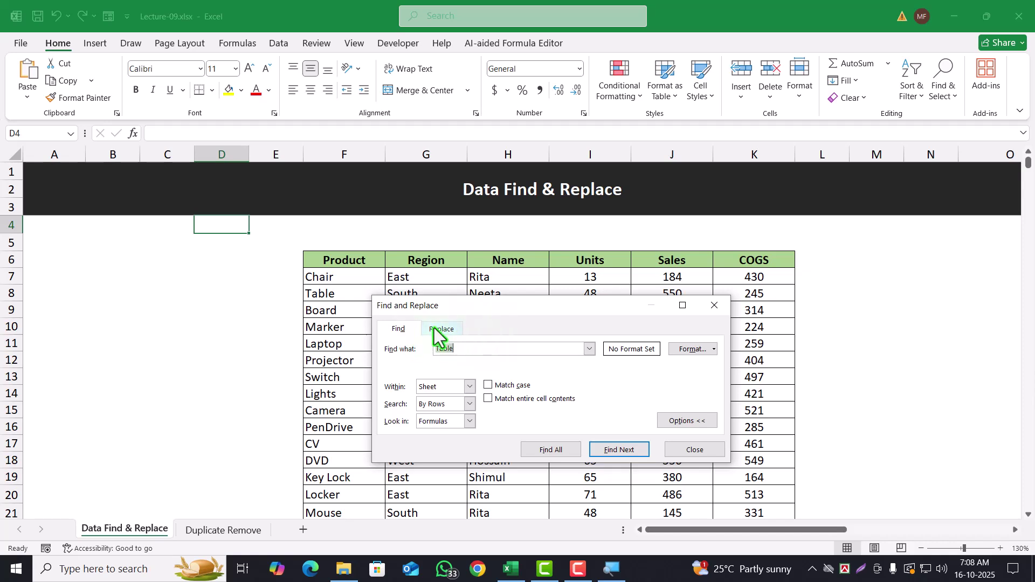
pyautogui.click(434, 328)
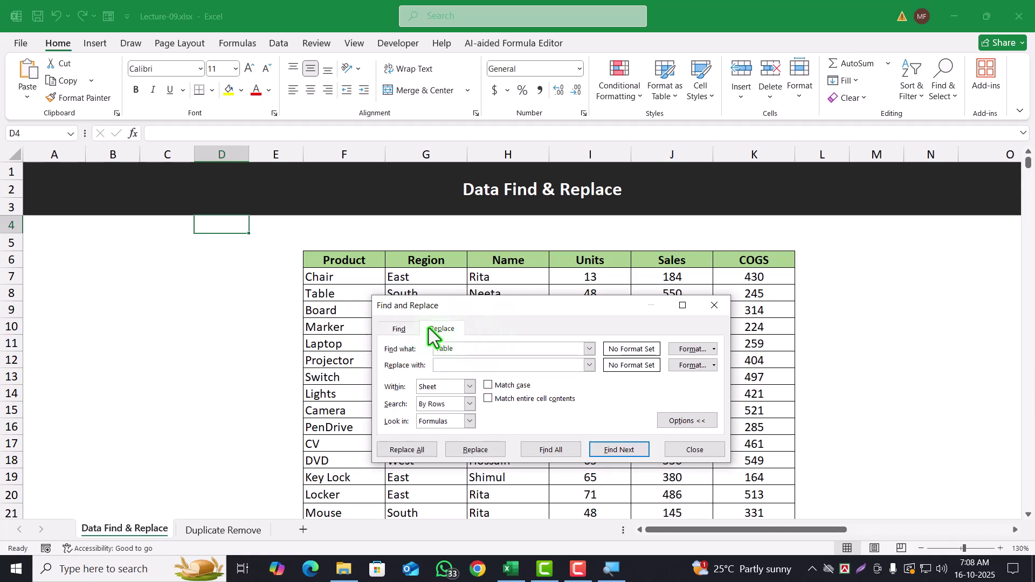
pyautogui.click(402, 329)
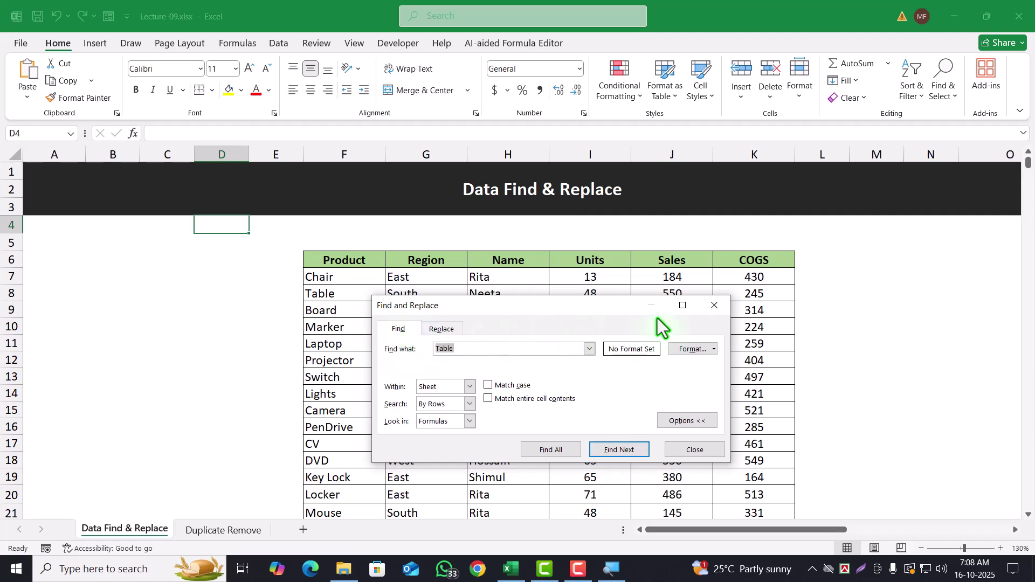
pyautogui.click(713, 307)
pyautogui.hotkey('ctrl', 'f')
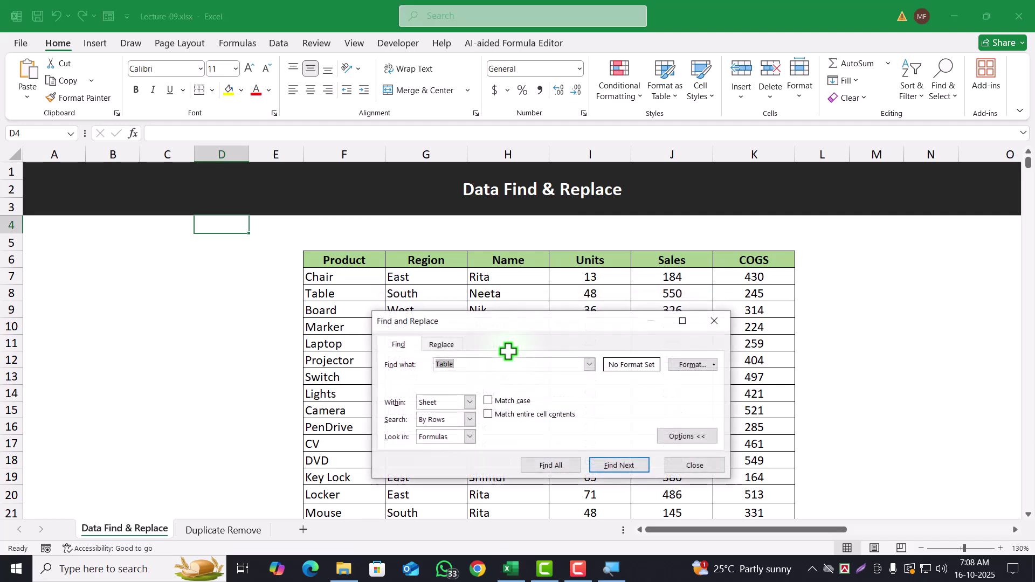
pyautogui.click(715, 323)
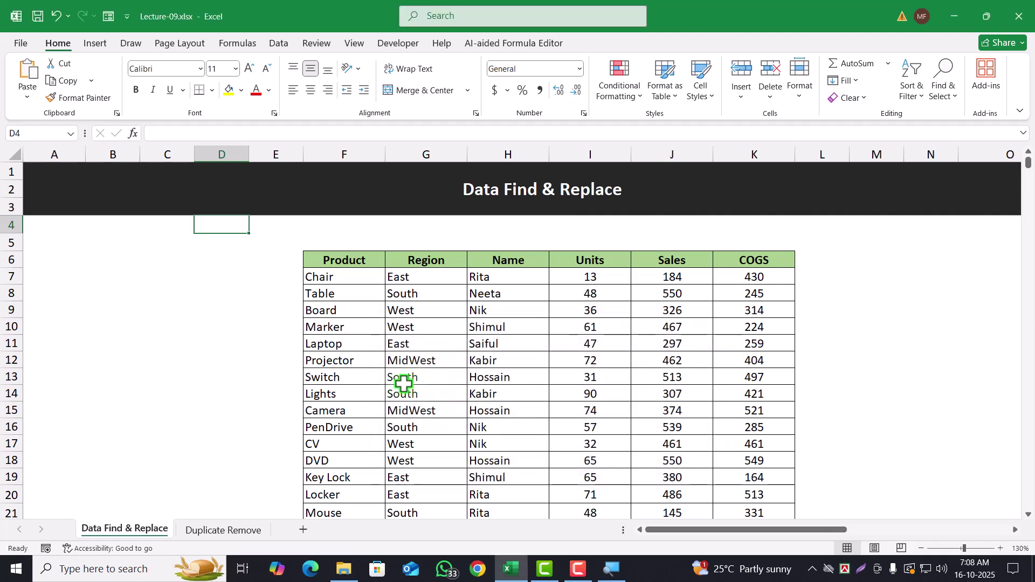
# Step: Open Replace from the empty cell D4 and locate the first "Table" entry on the sheet
pyautogui.hotkey('ctrl', 'h')
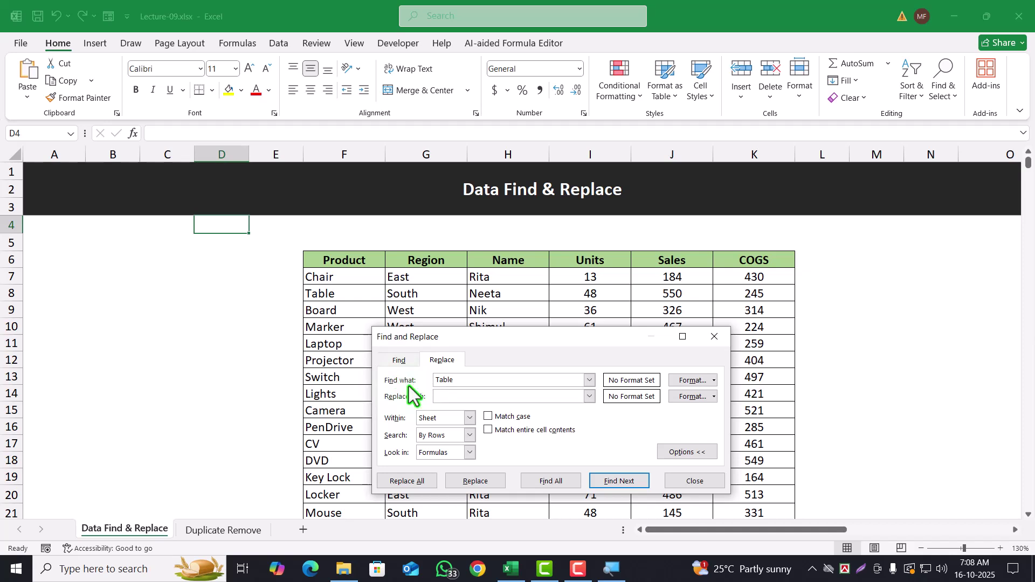
pyautogui.moveTo(481, 346); pyautogui.dragTo(436, 308)
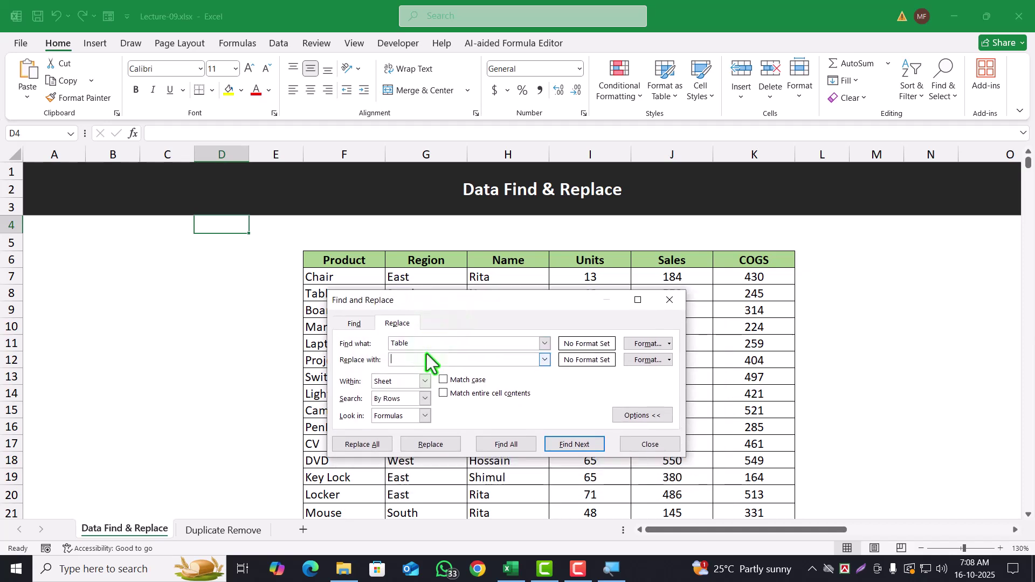
pyautogui.doubleClick(399, 343)
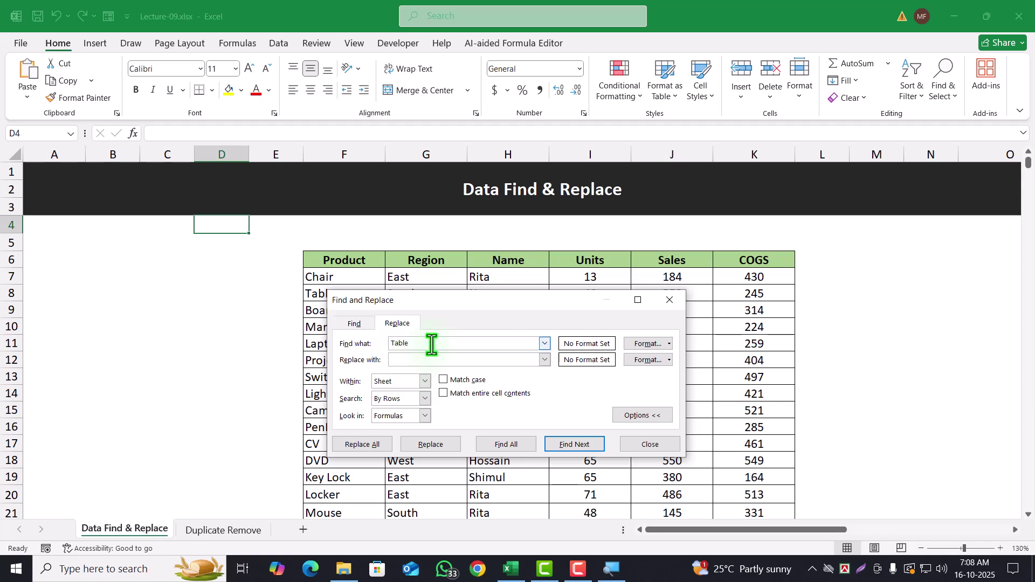
pyautogui.click(398, 343)
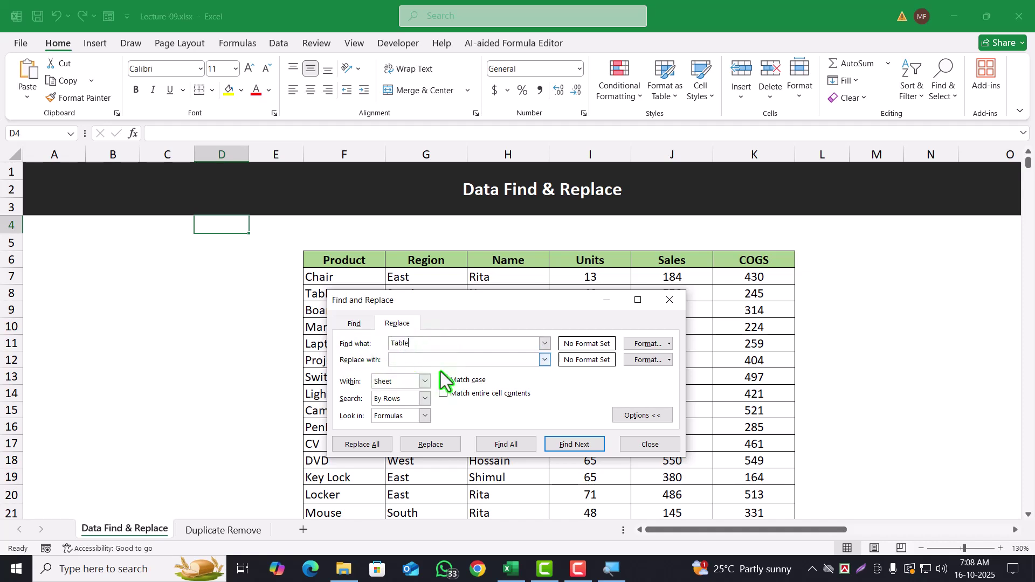
pyautogui.click(574, 445)
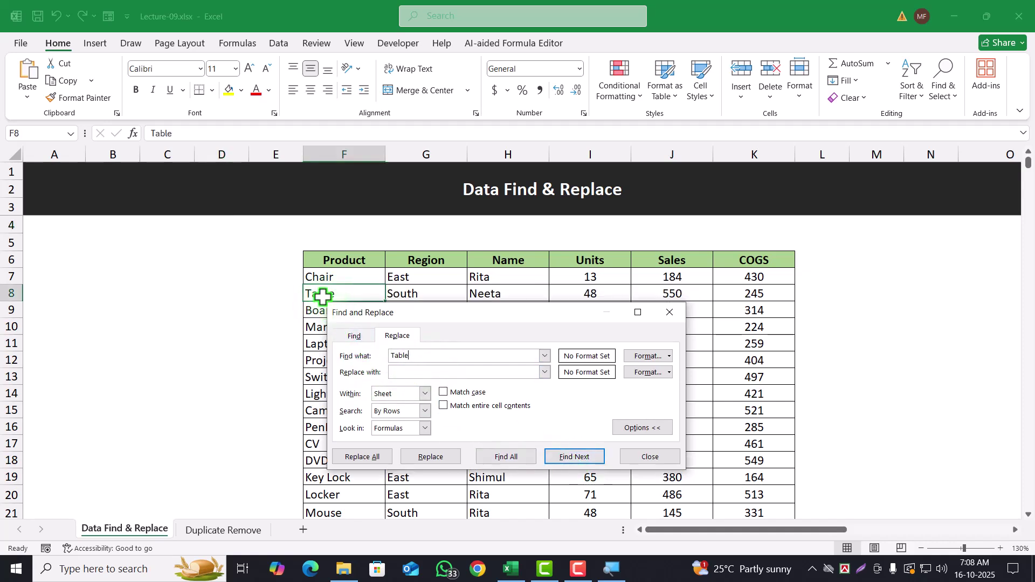
# Step: Replace only the found "Table" entry in cell F8 with "12345" and check the cell
pyautogui.moveTo(427, 314); pyautogui.dragTo(431, 359)
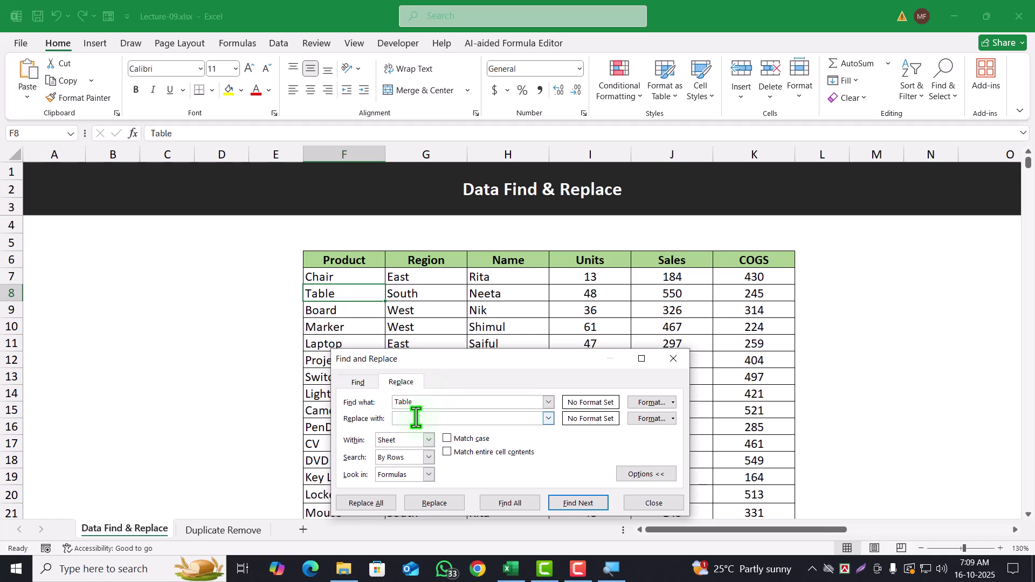
pyautogui.click(395, 418)
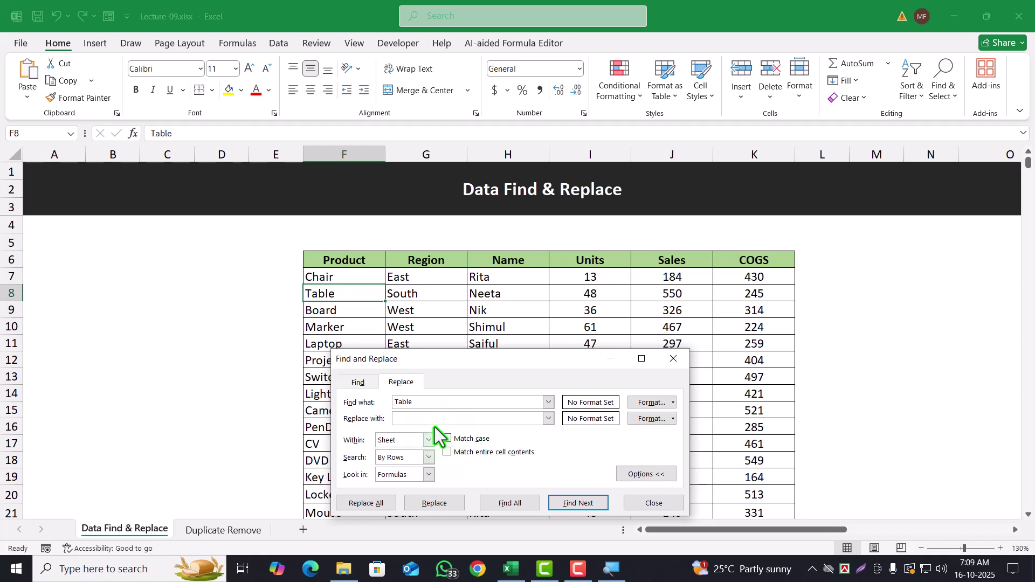
pyautogui.write('12345')
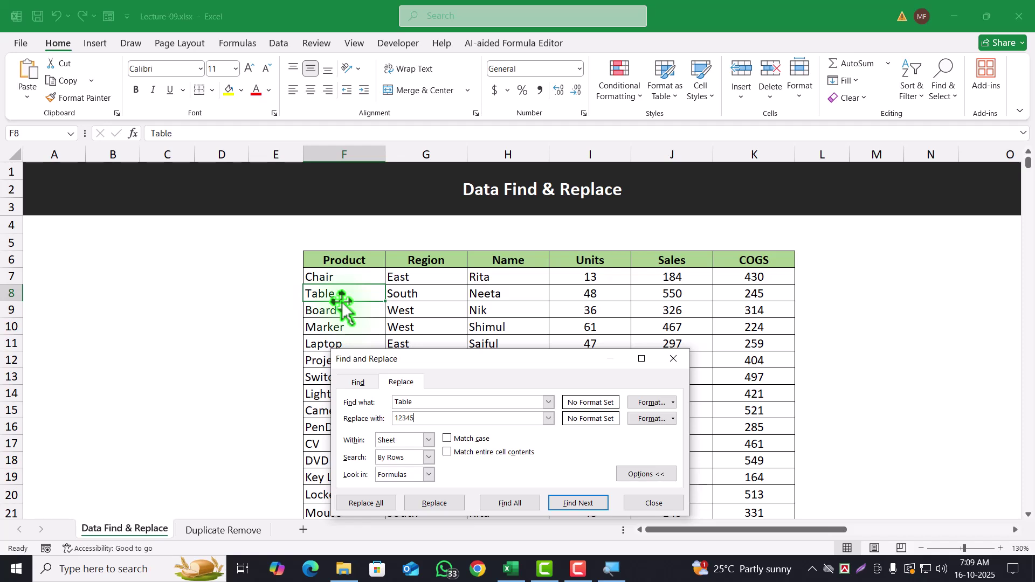
pyautogui.click(429, 504)
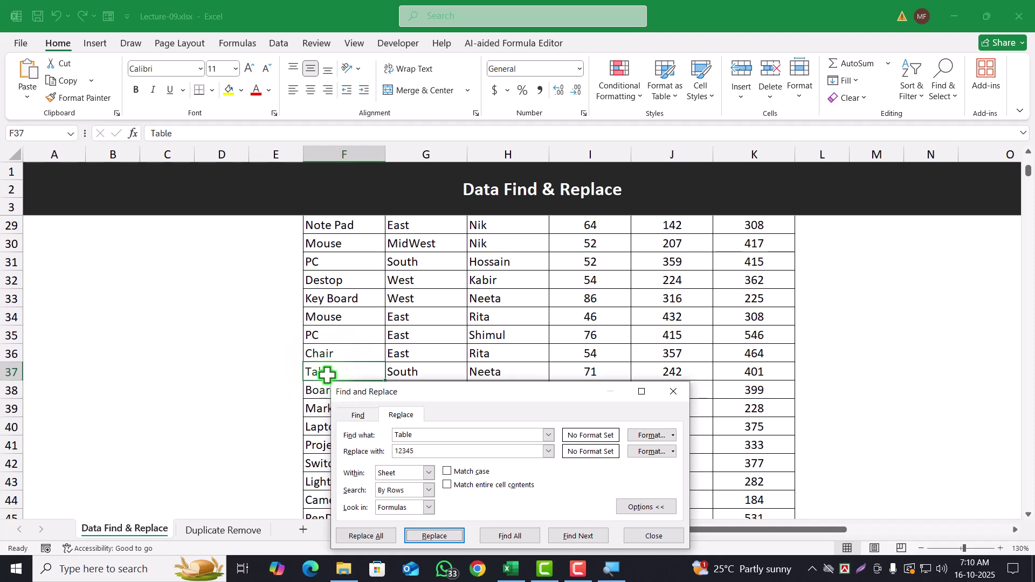
pyautogui.scroll(8, 377, 372)
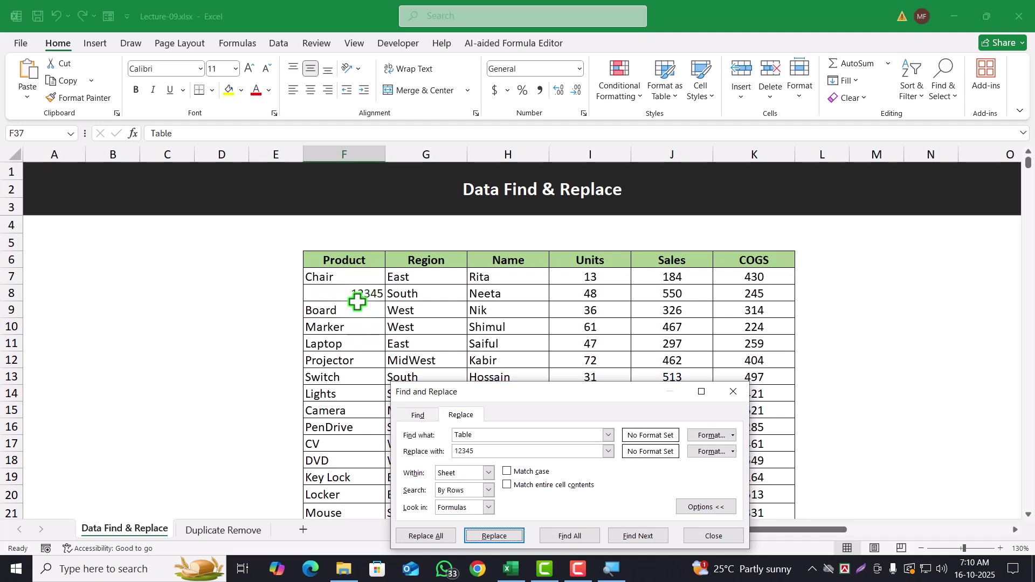
# Step: Set the replacement text to "Dhaka" and replace only the "Table" entry in cell F37
pyautogui.scroll(-14, 347, 461)
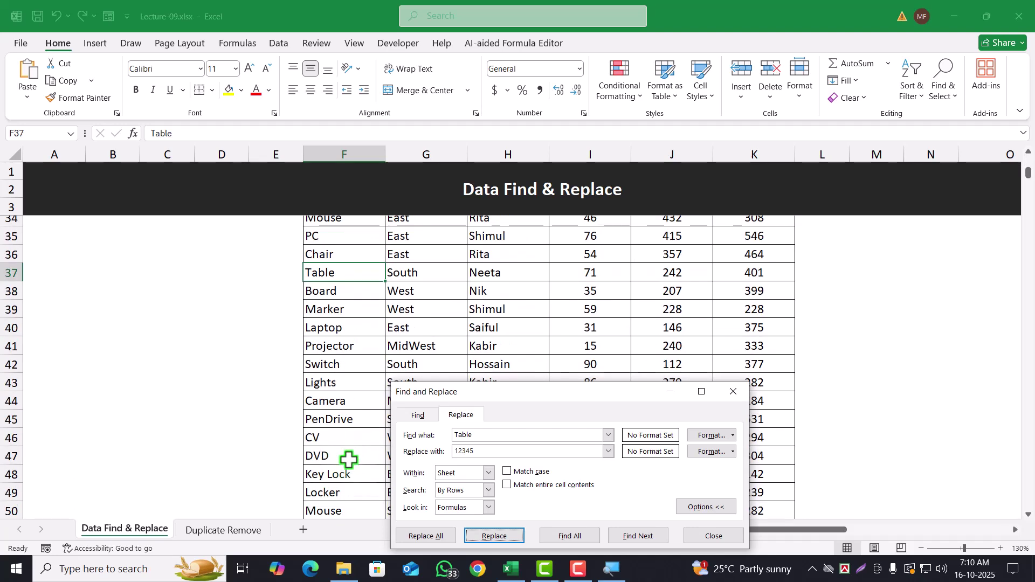
pyautogui.scroll(-16, 346, 459)
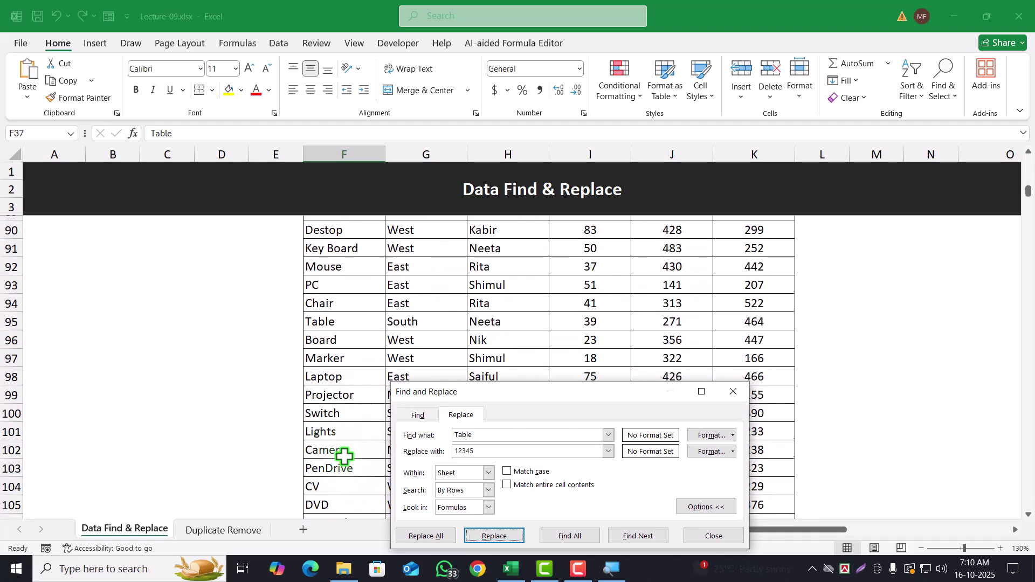
pyautogui.scroll(-2, 344, 458)
pyautogui.scroll(17, 344, 458)
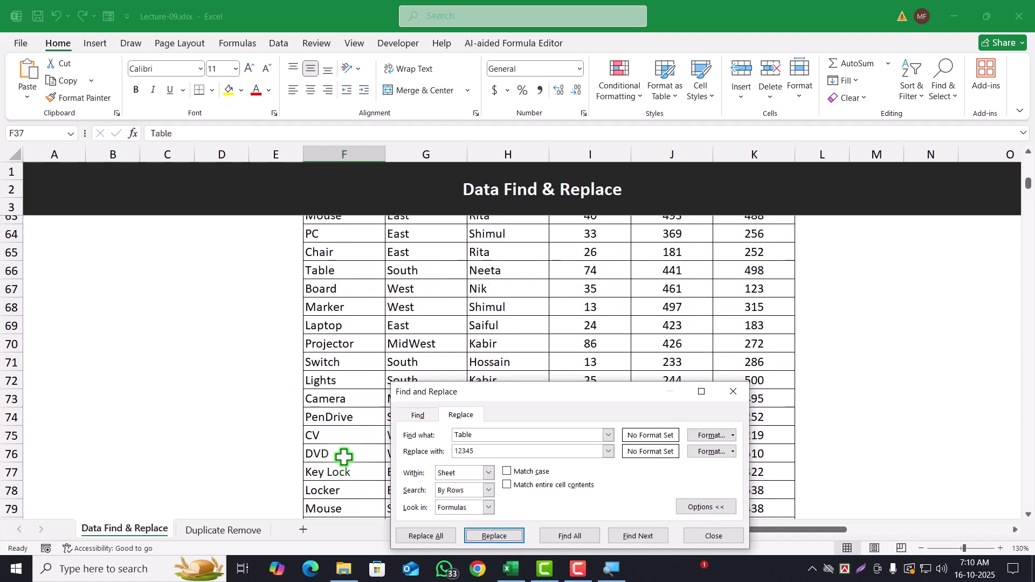
pyautogui.scroll(9, 344, 458)
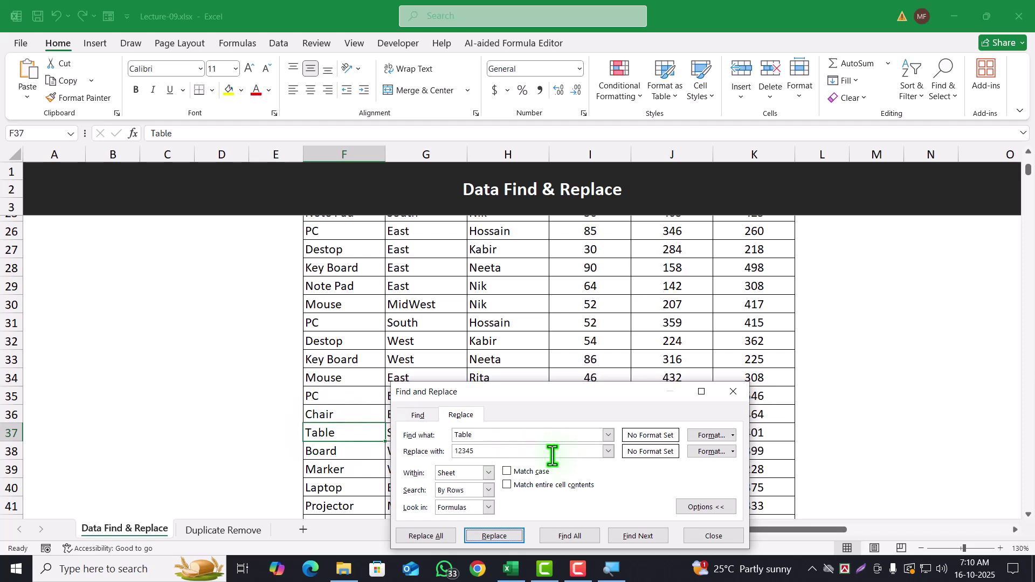
pyautogui.click(488, 451)
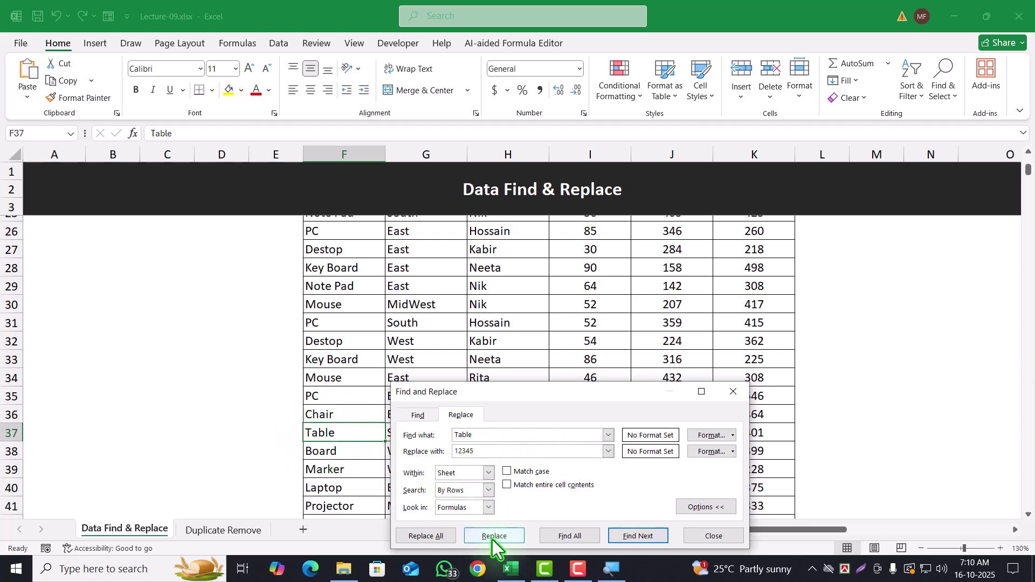
pyautogui.doubleClick(463, 452)
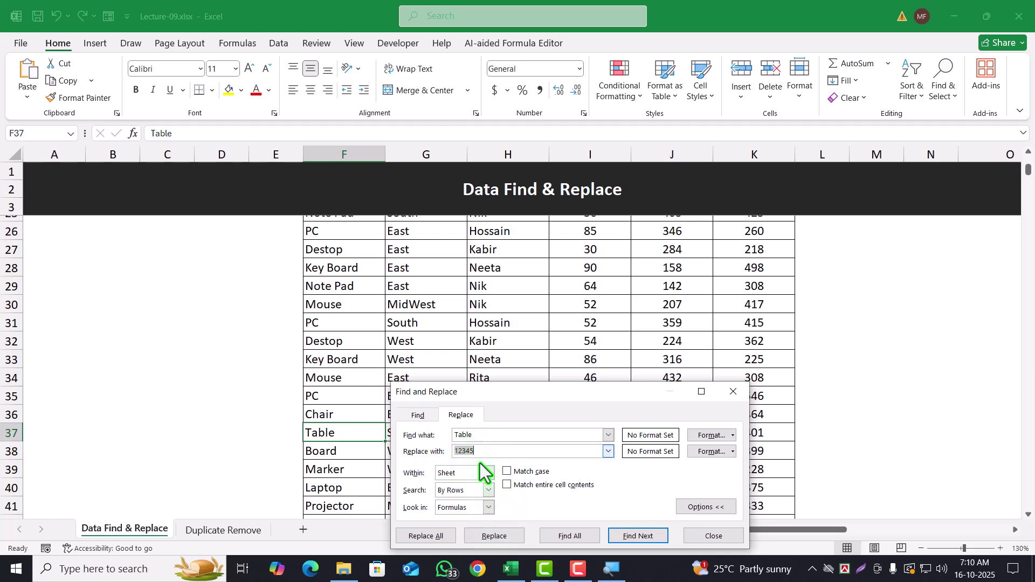
pyautogui.press('BackSpace')
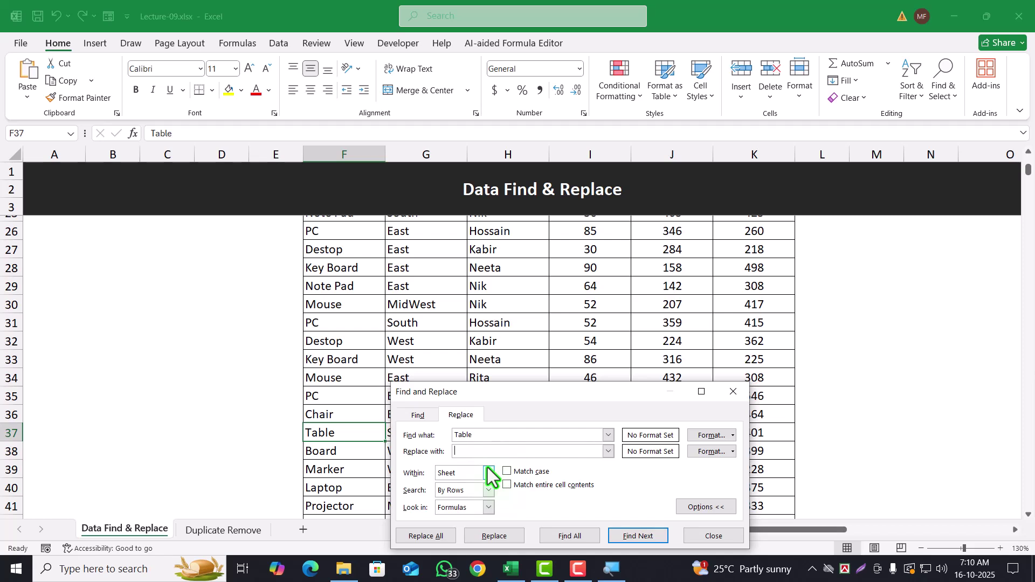
pyautogui.write('Dhaka')
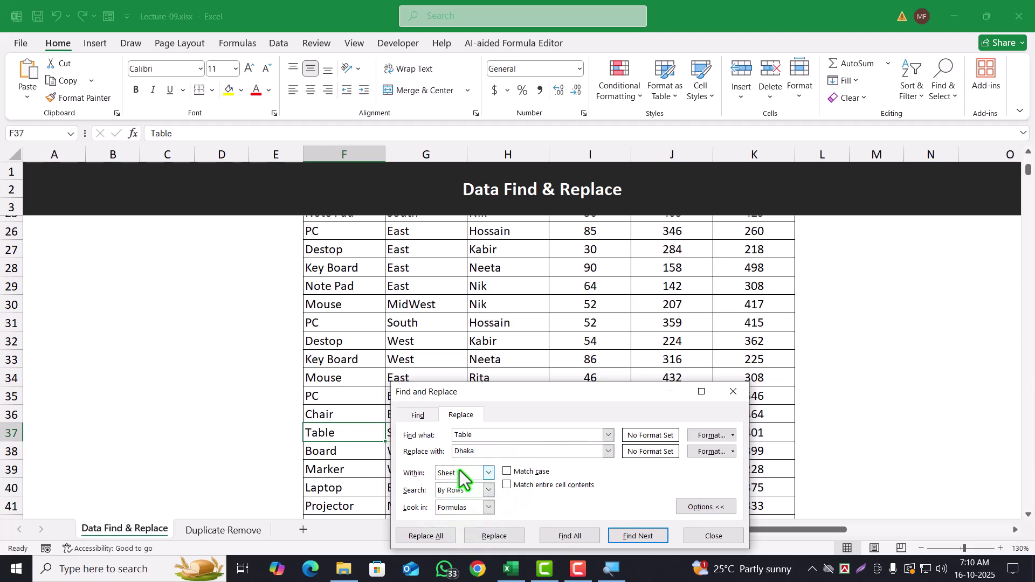
pyautogui.click(484, 536)
# Step: Examine the Product column entries around F37 and F66, close the Replace dialog, and return to the start of the table
pyautogui.scroll(8, 323, 442)
pyautogui.scroll(6, 323, 442)
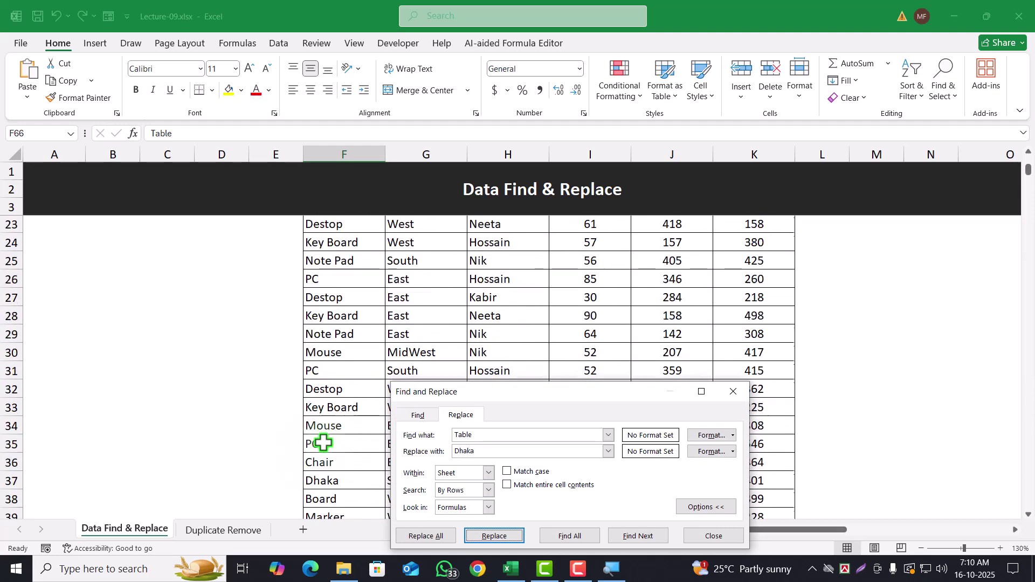
pyautogui.scroll(3, 323, 442)
pyautogui.scroll(-5, 324, 444)
pyautogui.scroll(-6, 324, 444)
pyautogui.scroll(2, 351, 458)
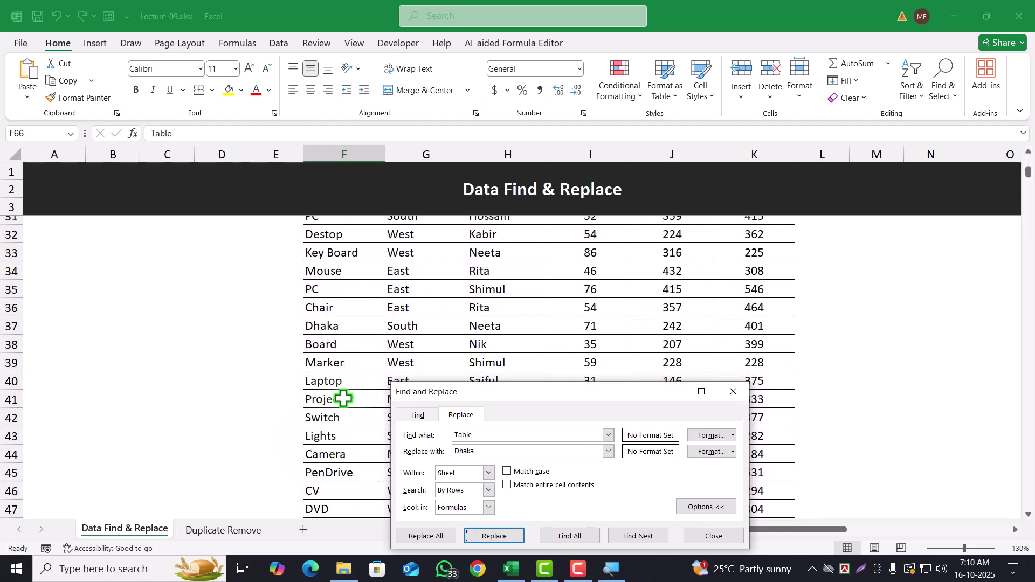
pyautogui.click(326, 327)
pyautogui.scroll(-10, 340, 462)
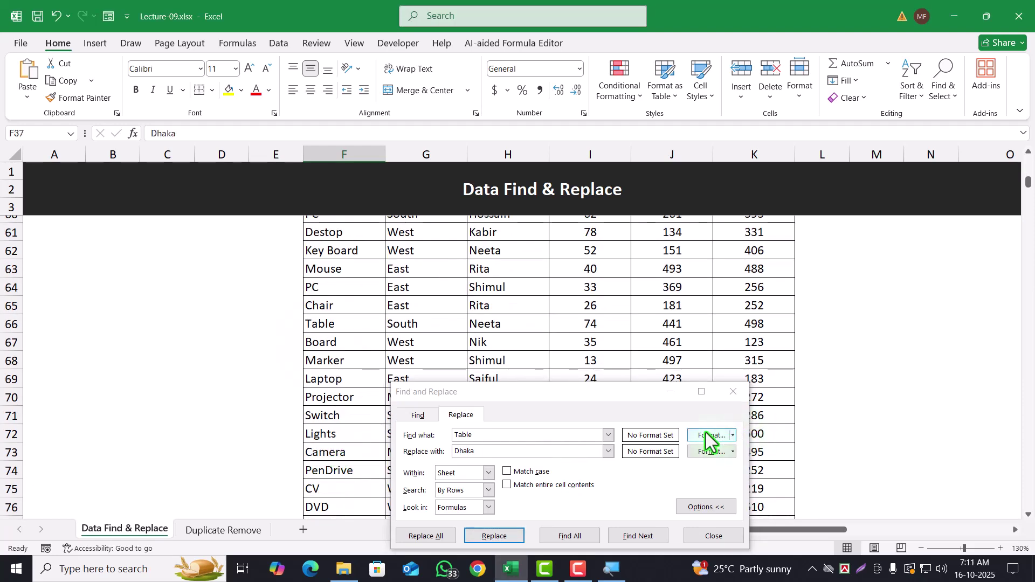
pyautogui.click(732, 392)
pyautogui.scroll(15, 444, 335)
pyautogui.scroll(3, 444, 335)
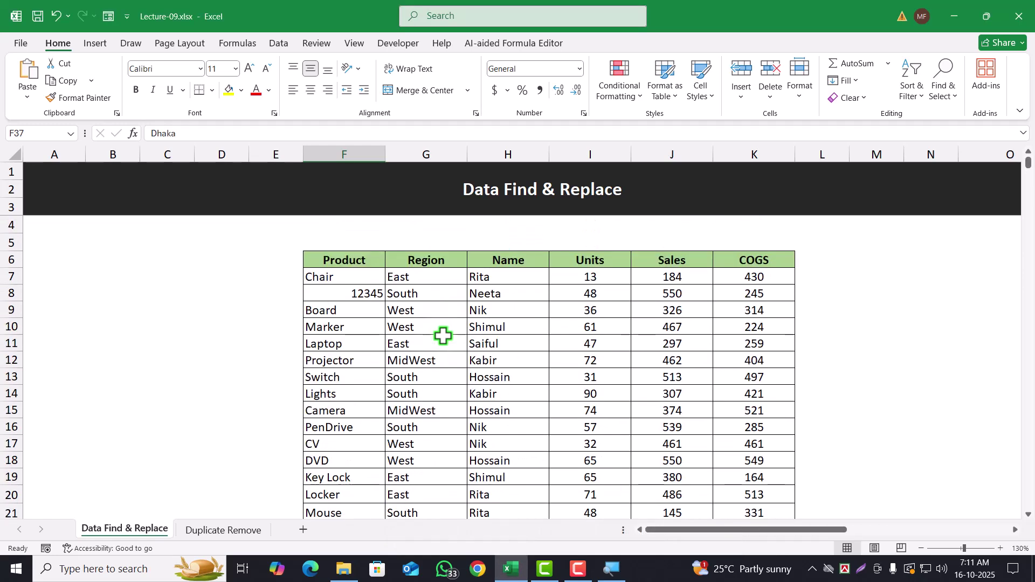
# Step: Jump from F7 to the end of the Product column and return to the start of the table
pyautogui.click(357, 276)
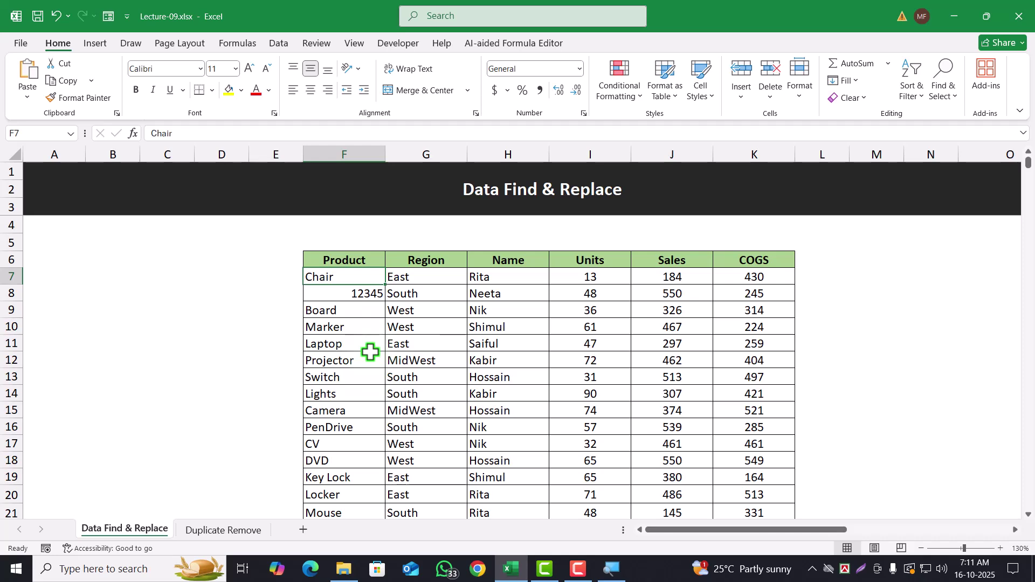
pyautogui.hotkey('ctrl', 'Down')
pyautogui.click(400, 382)
pyautogui.scroll(6, 444, 367)
pyautogui.scroll(20, 444, 368)
pyautogui.scroll(8, 439, 367)
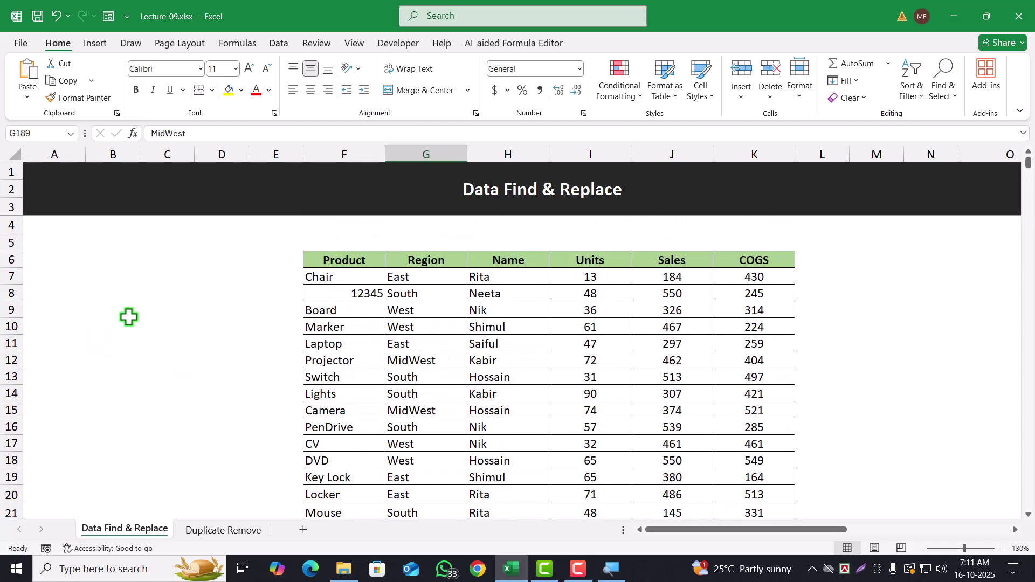
# Step: Enter "Table" in cell B9, outside the data table
pyautogui.click(125, 316)
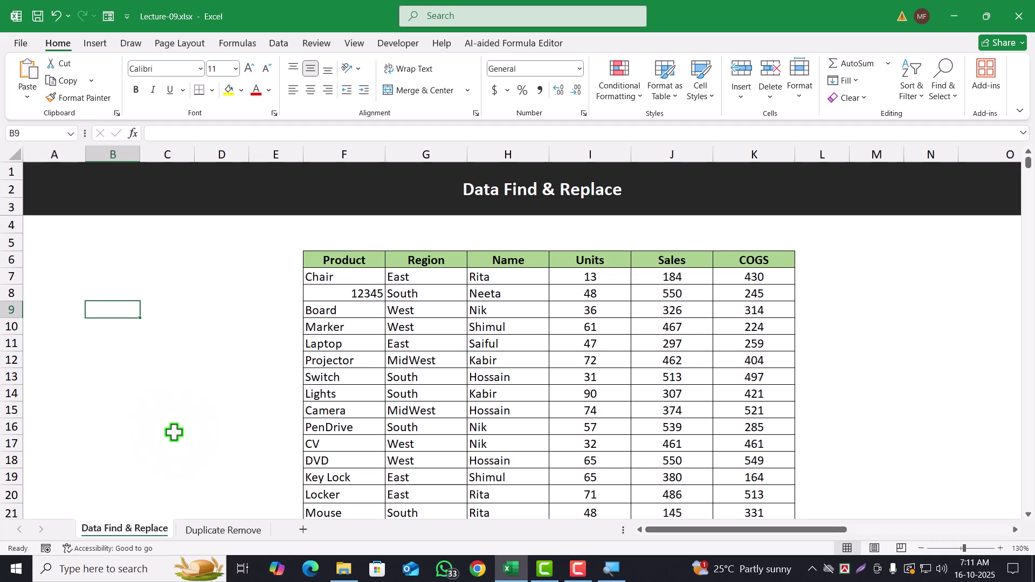
pyautogui.write('Table')
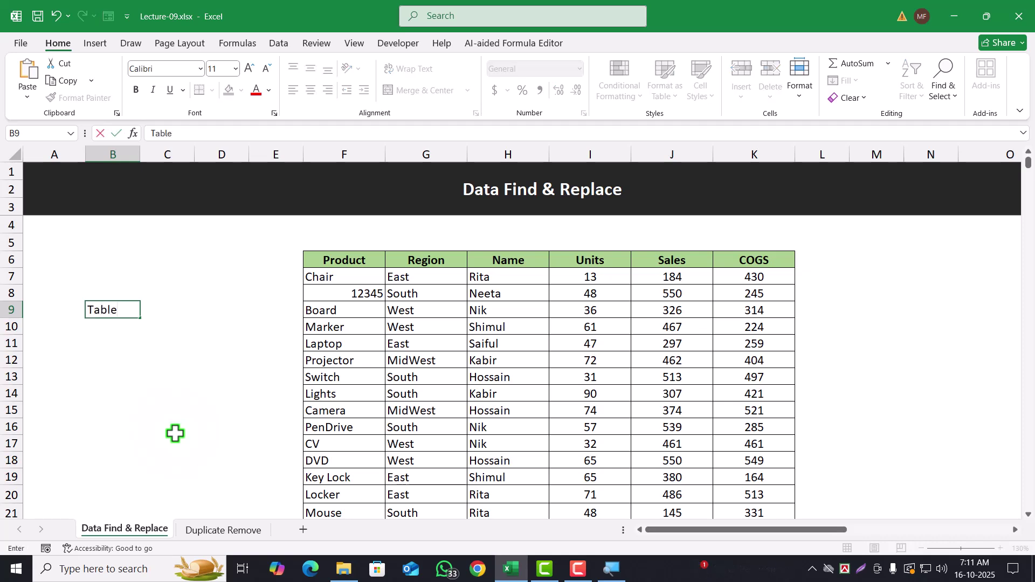
pyautogui.click(174, 432)
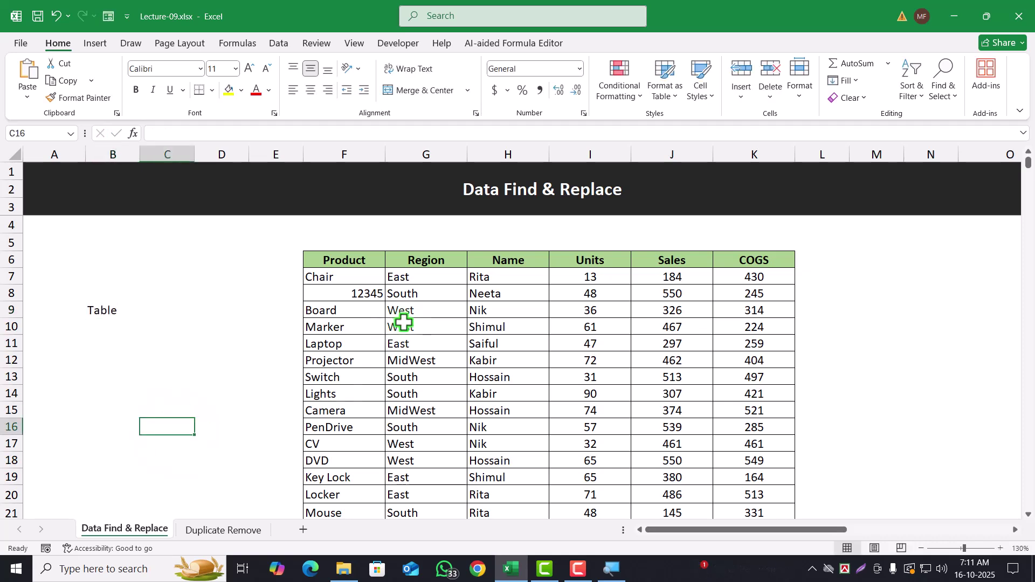
# Step: Replace all "Table" entries on the whole sheet with "Dhaka" and close the Find and Replace dialog
pyautogui.click(218, 229)
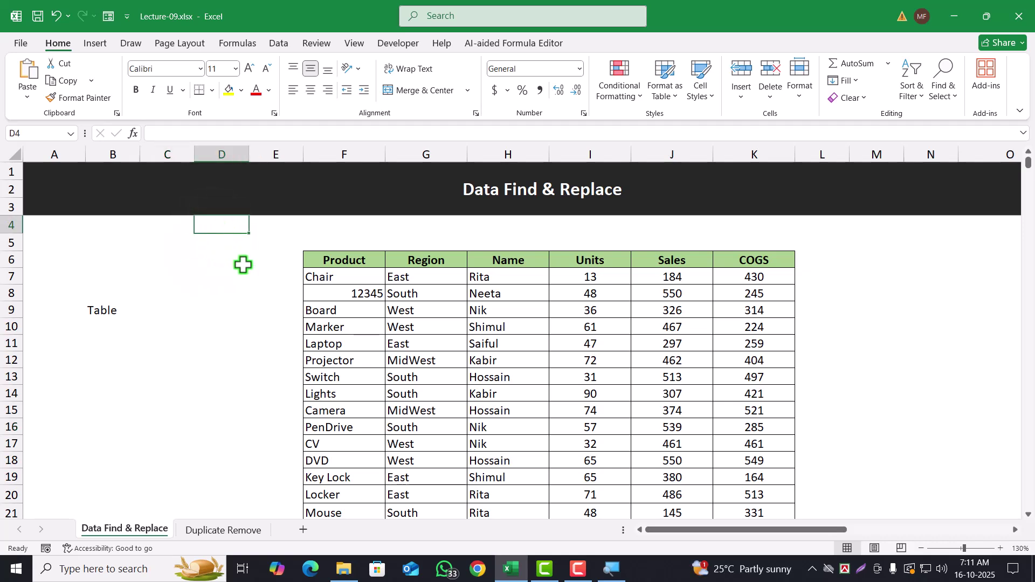
pyautogui.hotkey('ctrl', 'h')
pyautogui.click(486, 437)
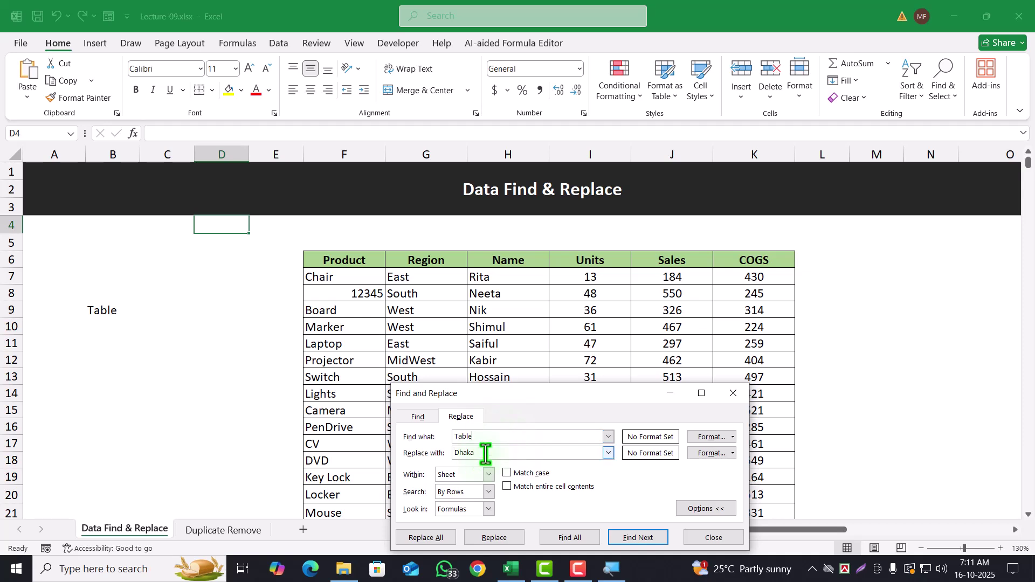
pyautogui.press('super')
pyautogui.click(486, 454)
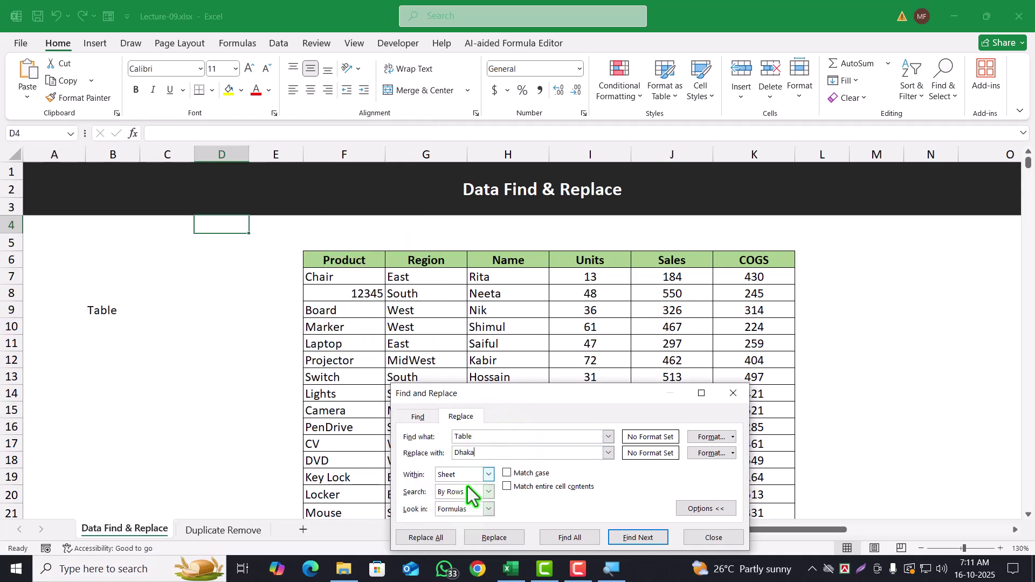
pyautogui.moveTo(508, 388); pyautogui.dragTo(437, 257)
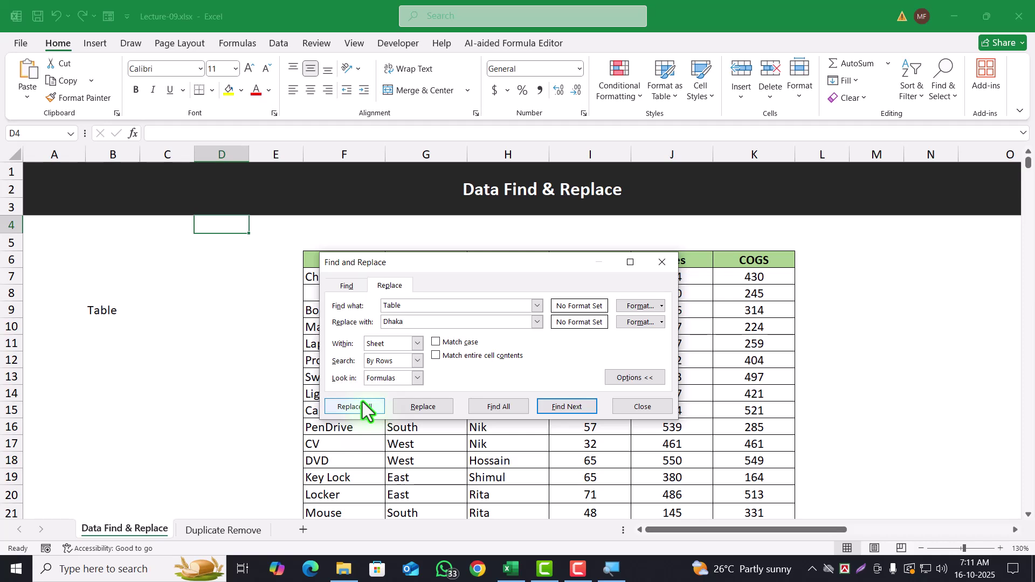
pyautogui.click(347, 406)
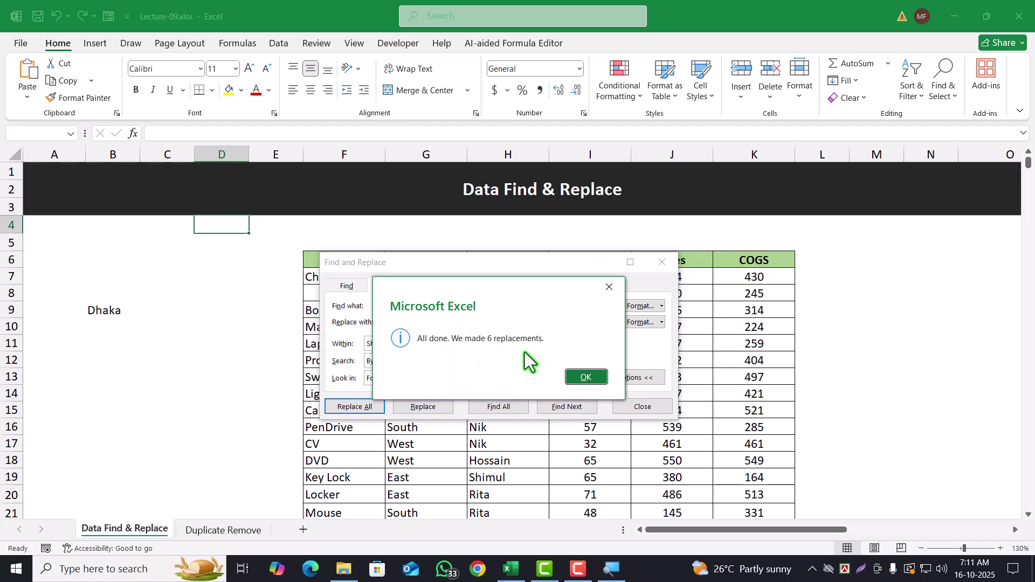
pyautogui.click(590, 378)
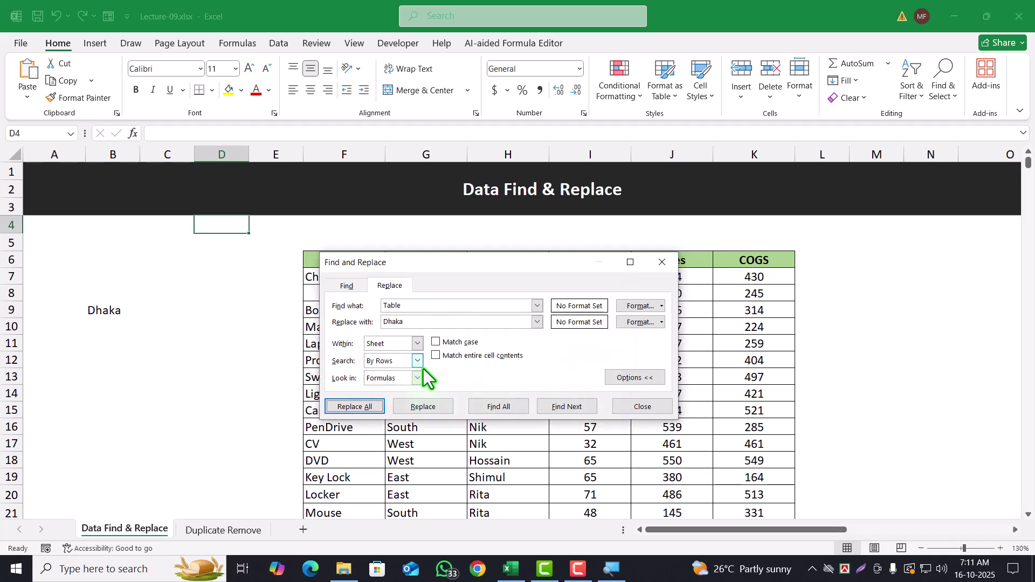
pyautogui.click(662, 262)
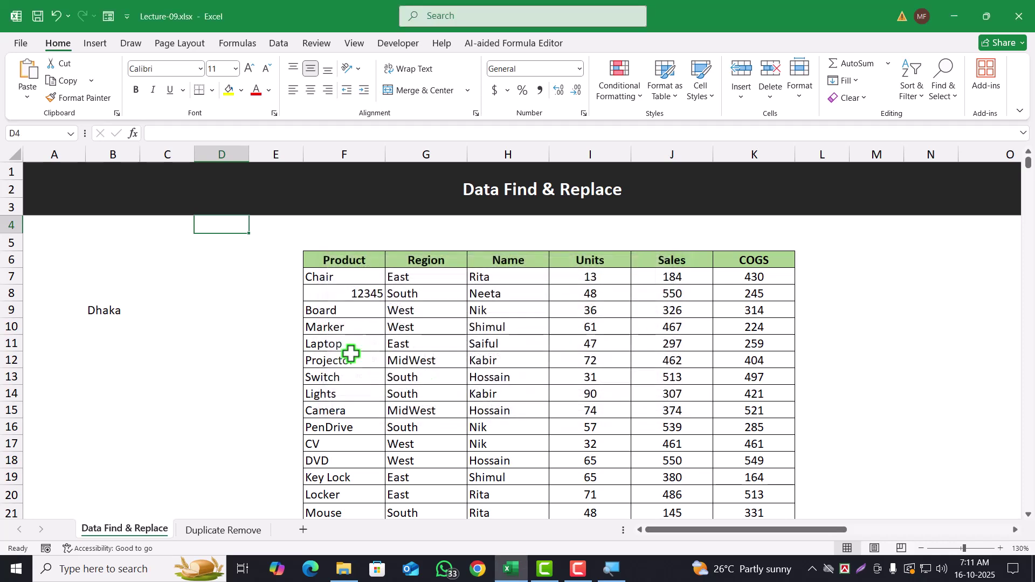
# Step: Check the replaced entry in cell B9 and undo the sheet-wide replacement
pyautogui.click(109, 309)
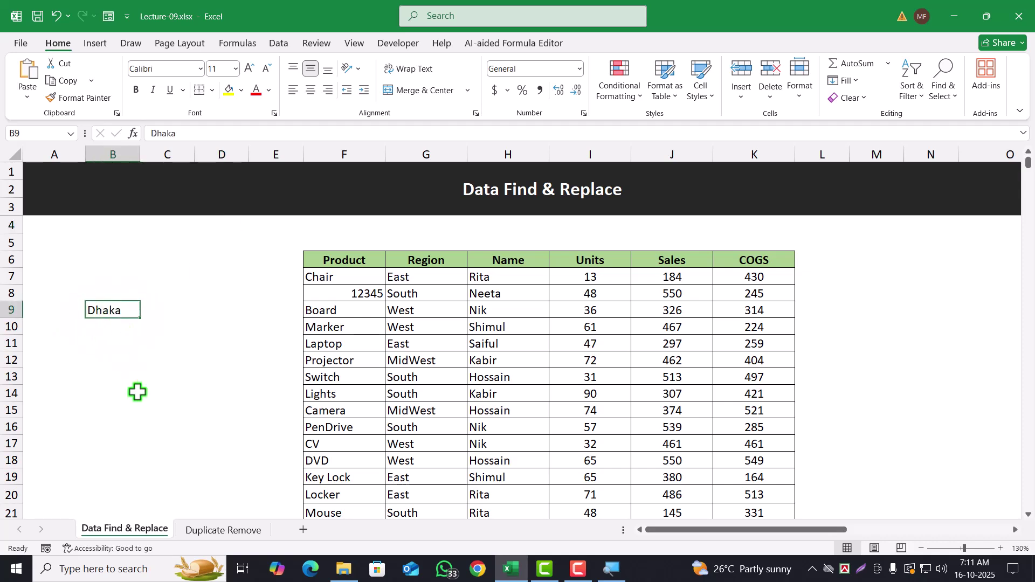
pyautogui.click(188, 228)
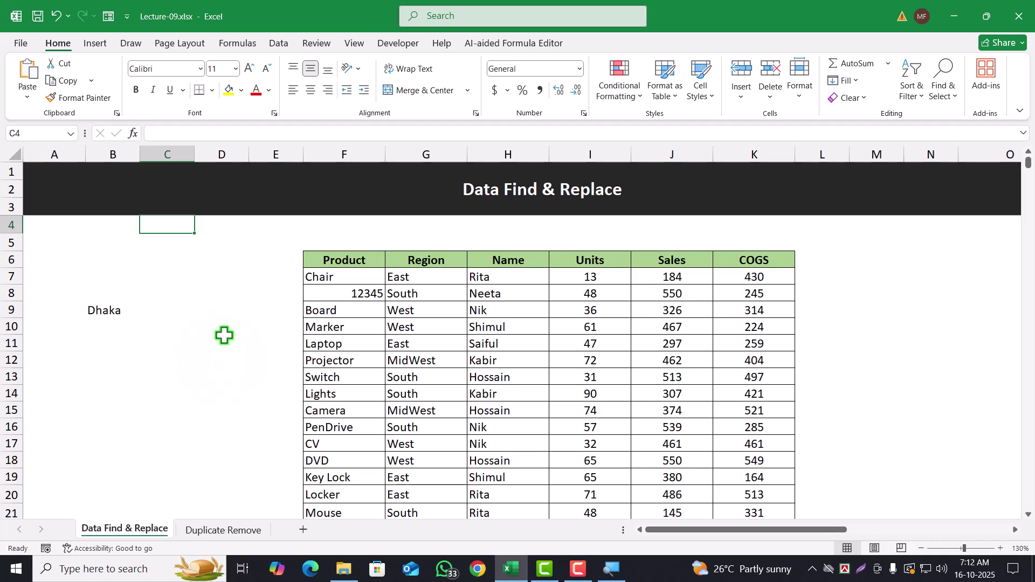
pyautogui.hotkey('ctrl', 'z')
pyautogui.click(224, 393)
# Step: Replace all "Table" entries with "Dhaka" only within the Product data from F7 down to F195, and close the dialog
pyautogui.click(350, 277)
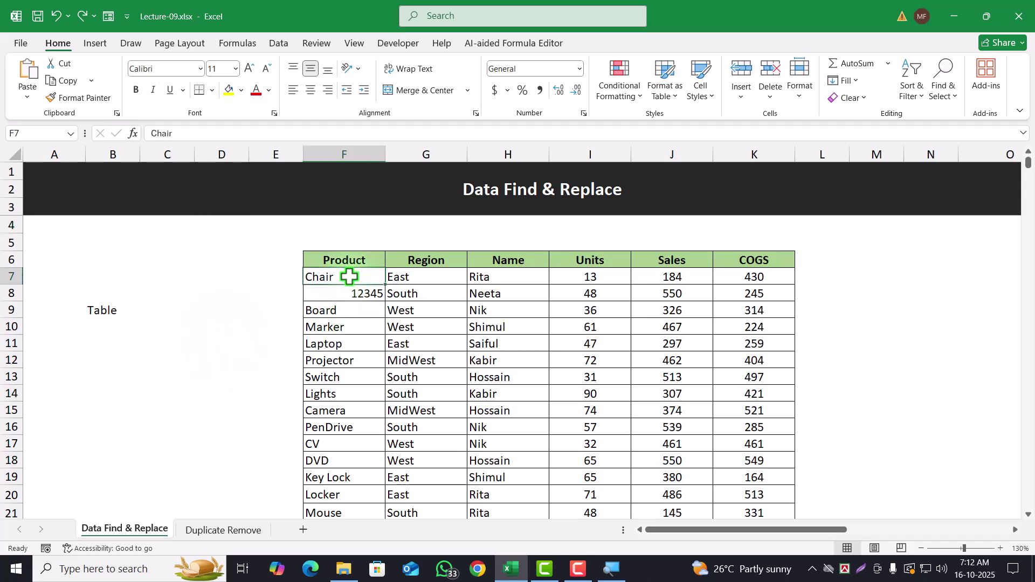
pyautogui.hotkey('ctrl', 'shift', 'Down')
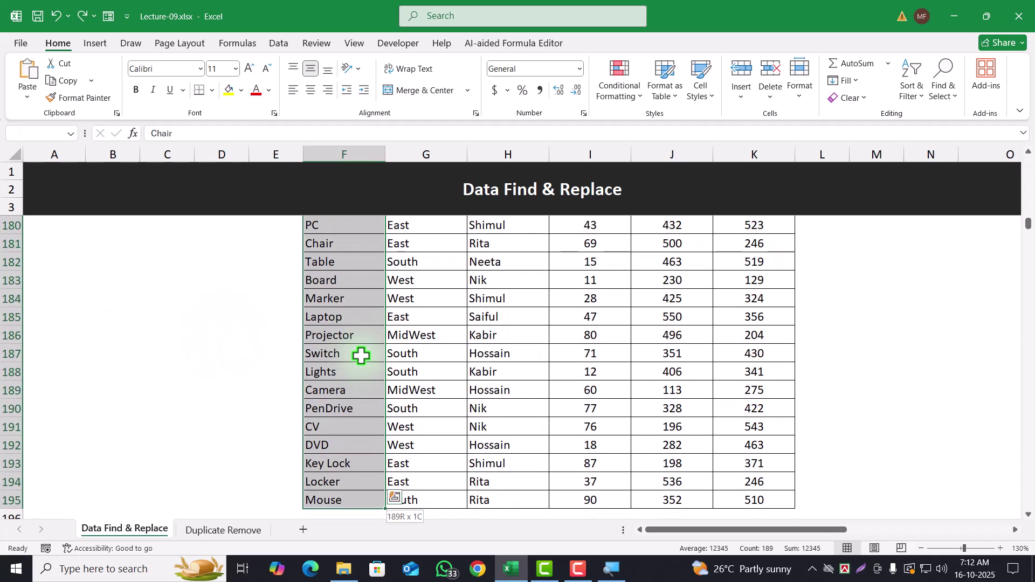
pyautogui.scroll(20, 361, 355)
pyautogui.scroll(20, 361, 355)
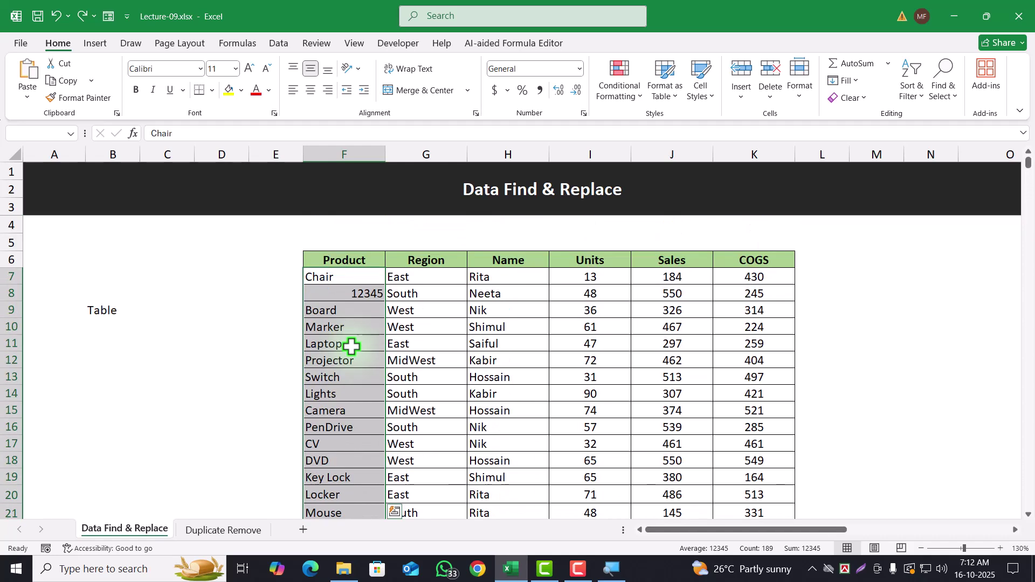
pyautogui.hotkey('ctrl', 'f')
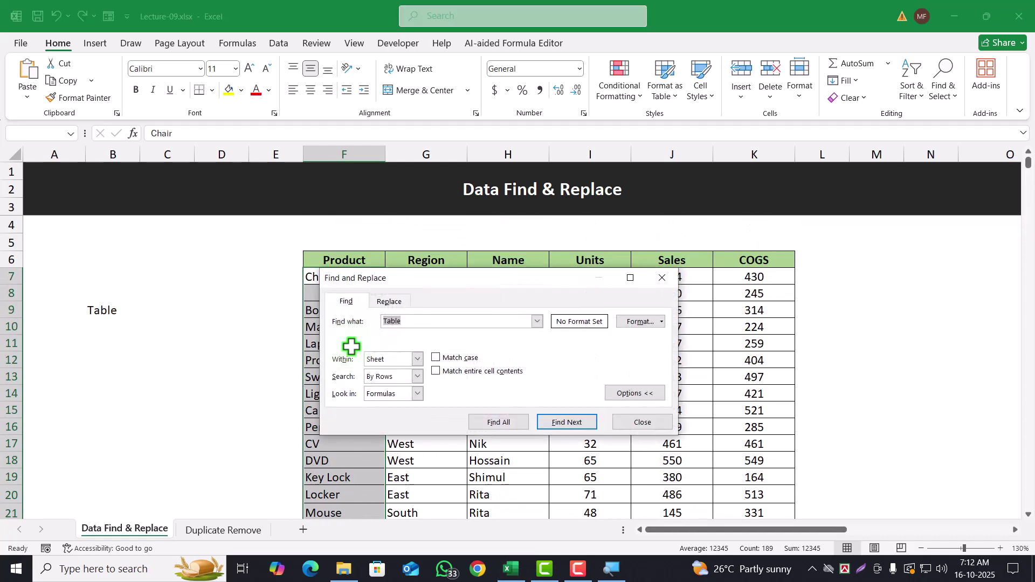
pyautogui.click(387, 303)
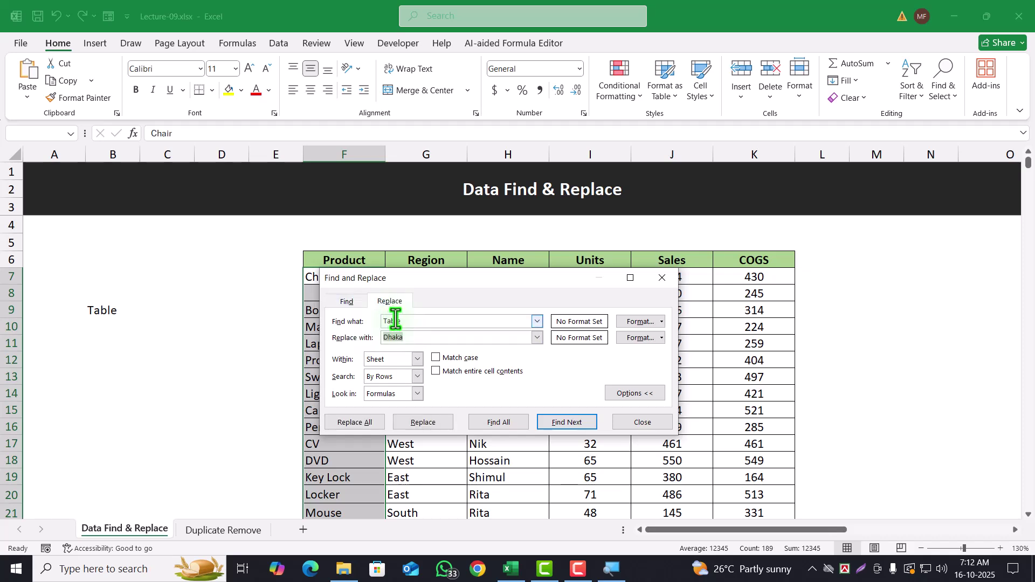
pyautogui.moveTo(413, 322); pyautogui.dragTo(328, 348)
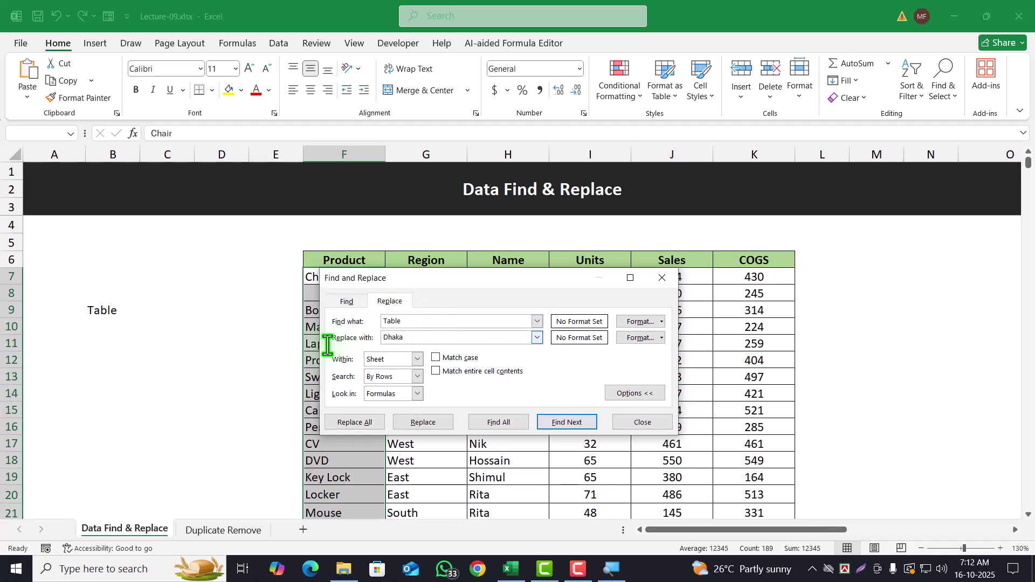
pyautogui.click(370, 422)
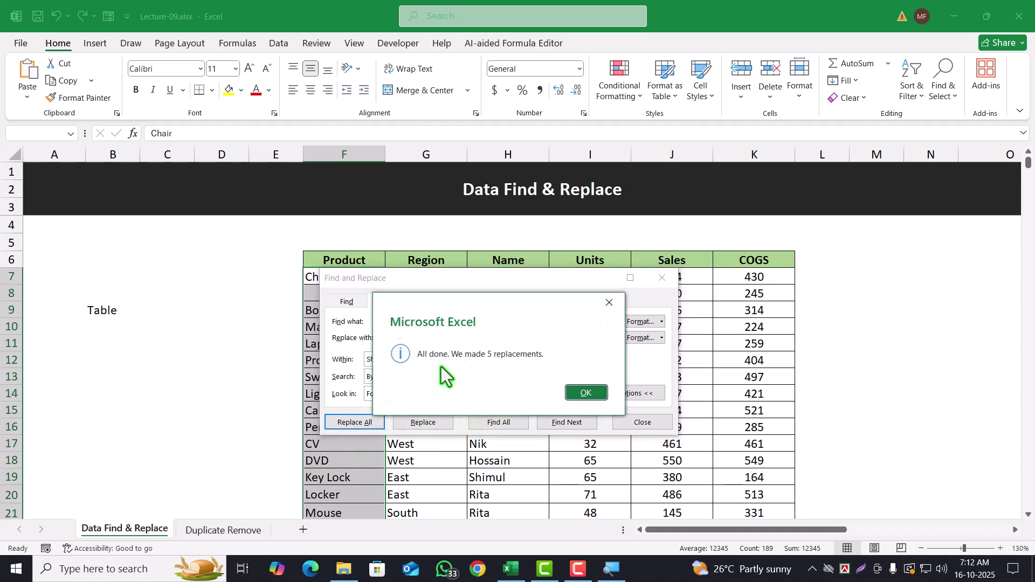
pyautogui.click(582, 392)
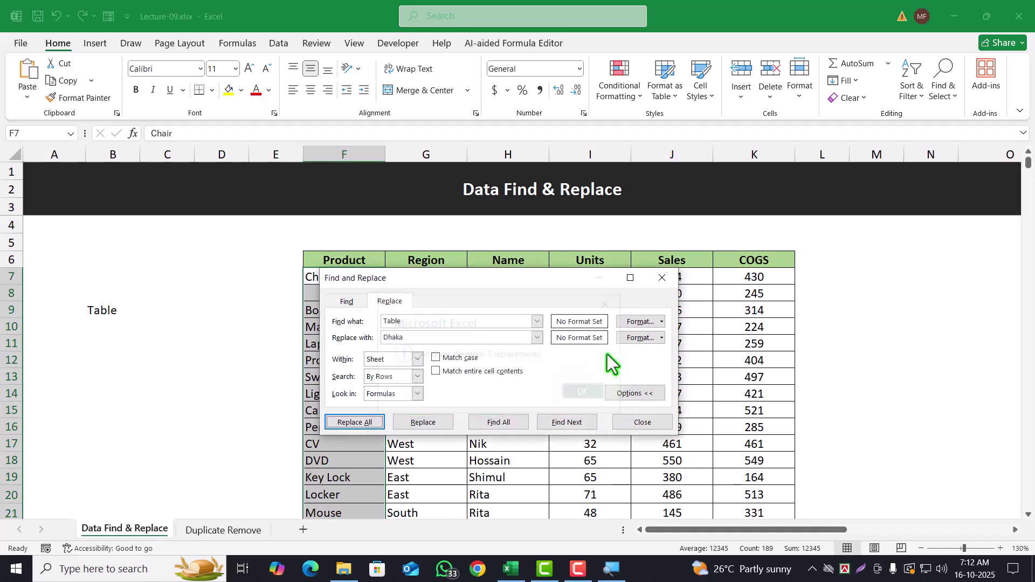
pyautogui.click(662, 278)
# Step: Check the first Product entries and cell B9 outside the data table
pyautogui.moveTo(347, 279); pyautogui.dragTo(347, 460)
pyautogui.click(347, 350)
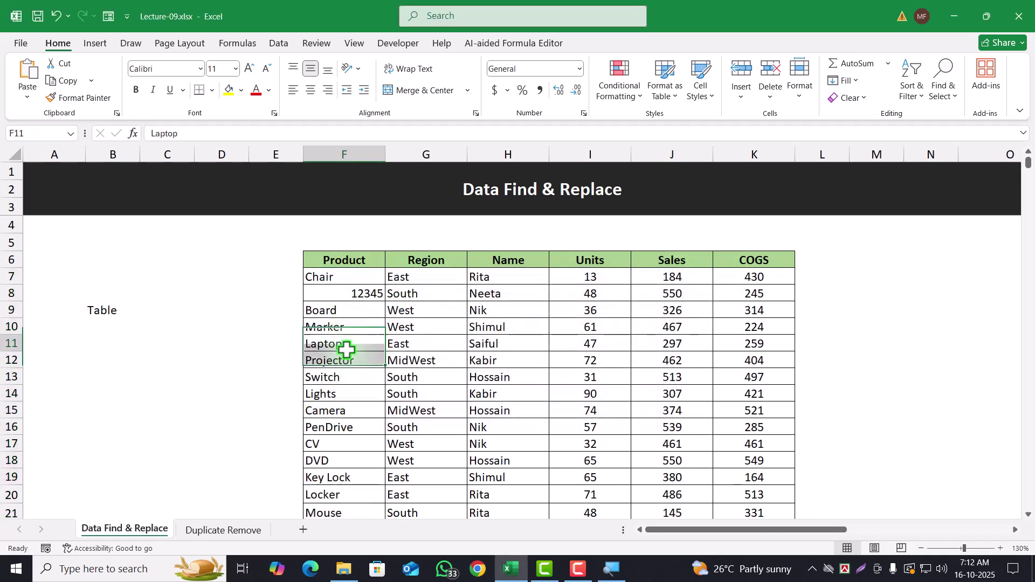
pyautogui.click(114, 306)
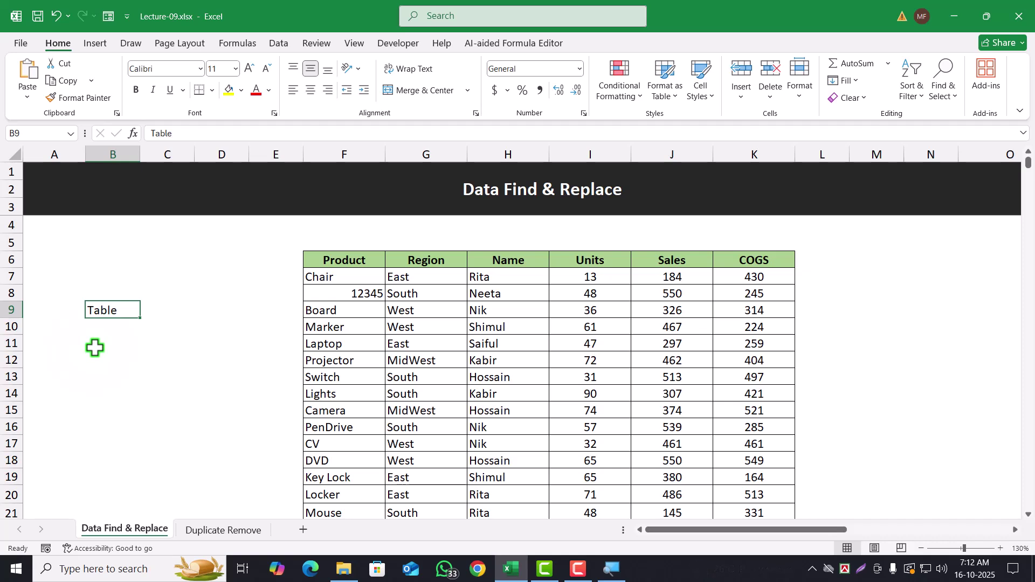
pyautogui.click(188, 236)
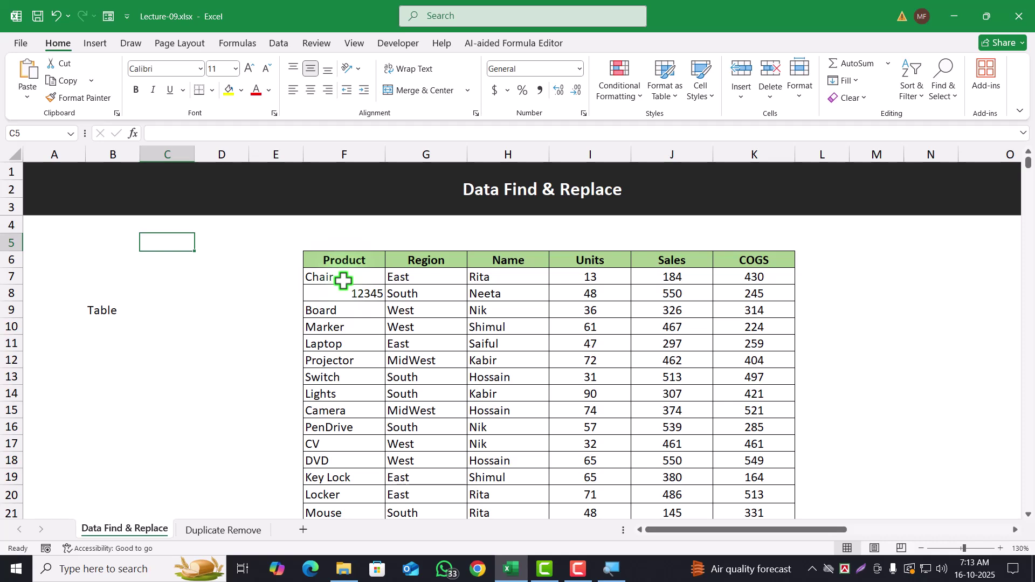
# Step: Switch to the Duplicate Remove sheet and look over its lists
pyautogui.click(218, 531)
pyautogui.scroll(-2, 347, 422)
pyautogui.scroll(2, 347, 422)
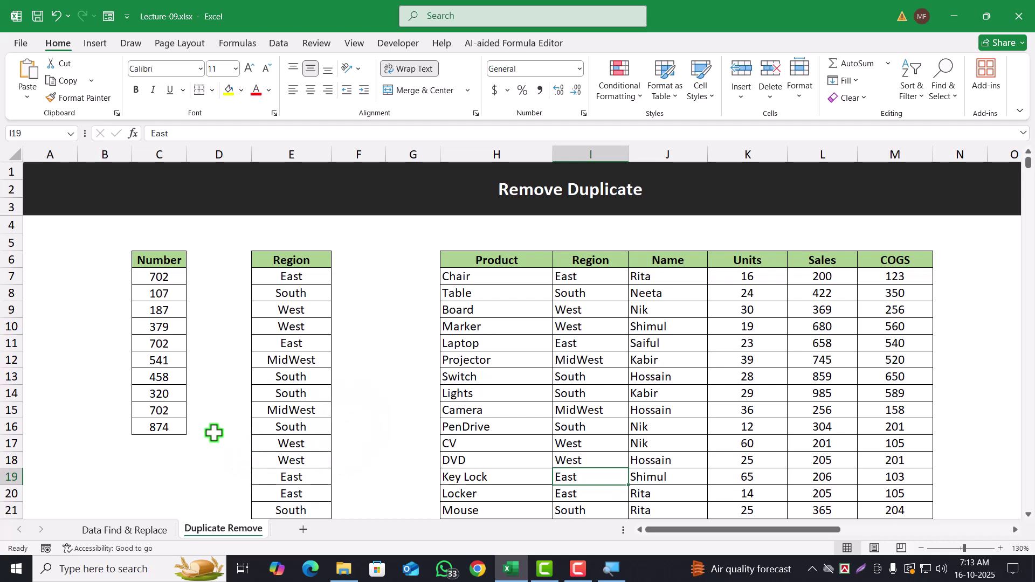
# Step: Examine the Number list in C7:C16 for repeated values, comparing cells C7, C11 and C15
pyautogui.moveTo(159, 275); pyautogui.dragTo(162, 420)
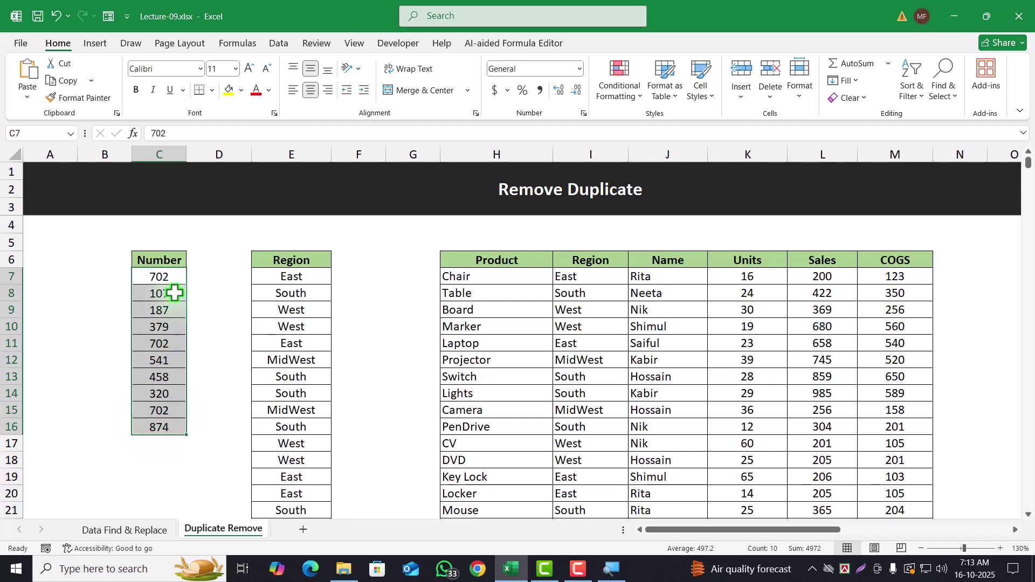
pyautogui.click(165, 274)
pyautogui.moveTo(166, 293); pyautogui.dragTo(164, 345)
pyautogui.click(164, 345)
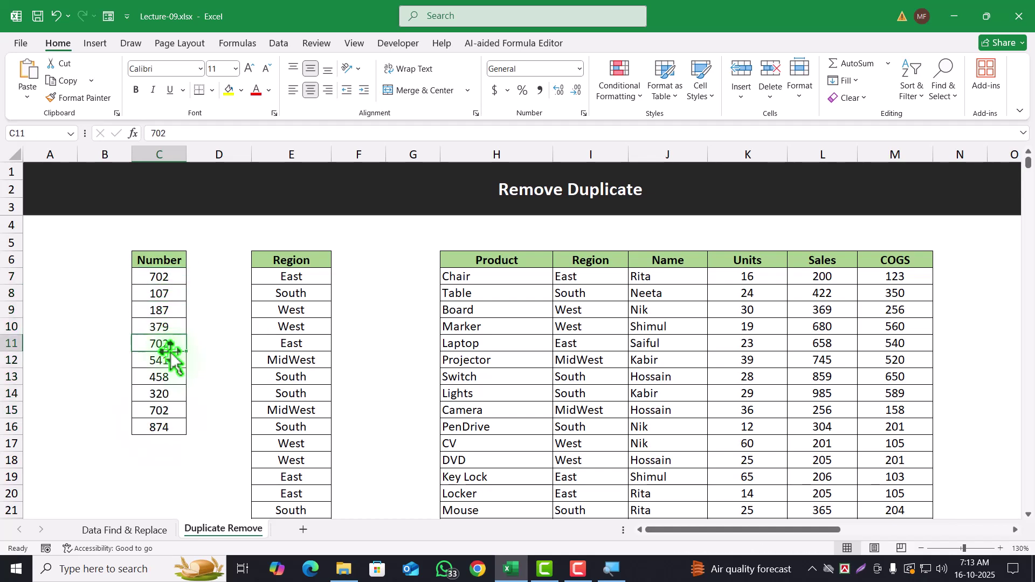
pyautogui.click(160, 414)
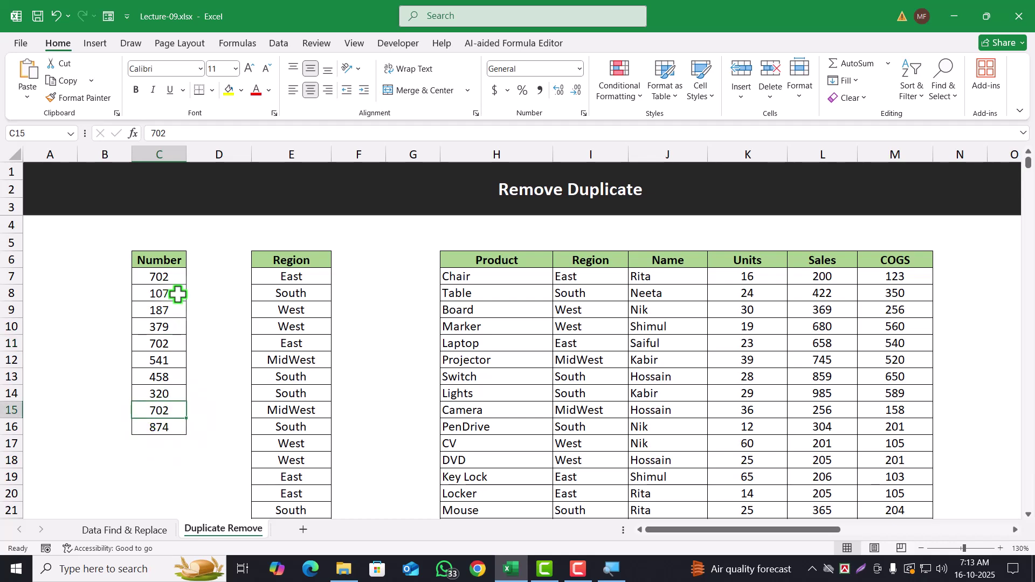
pyautogui.moveTo(165, 276); pyautogui.dragTo(173, 427)
pyautogui.click(215, 375)
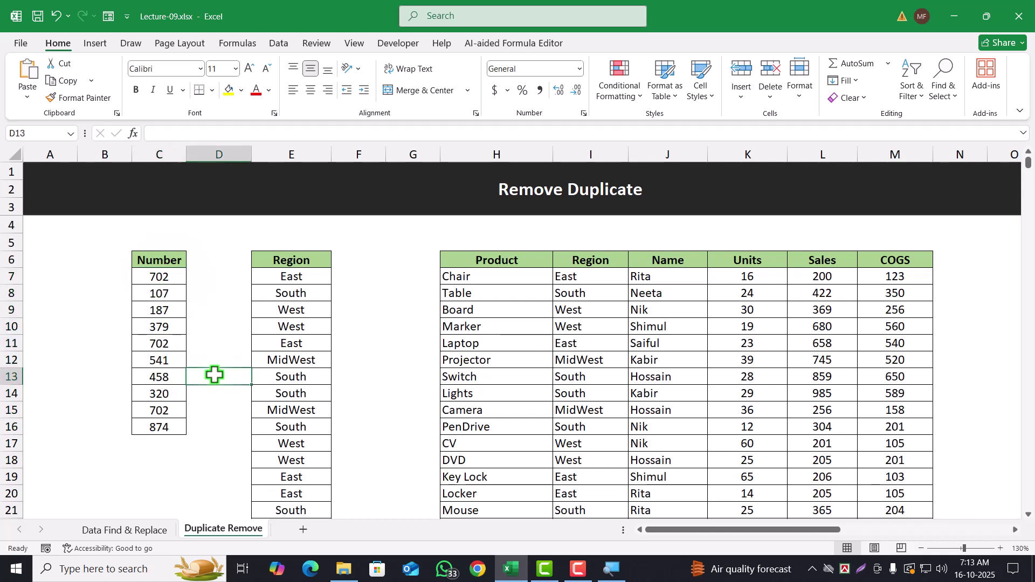
pyautogui.click(181, 379)
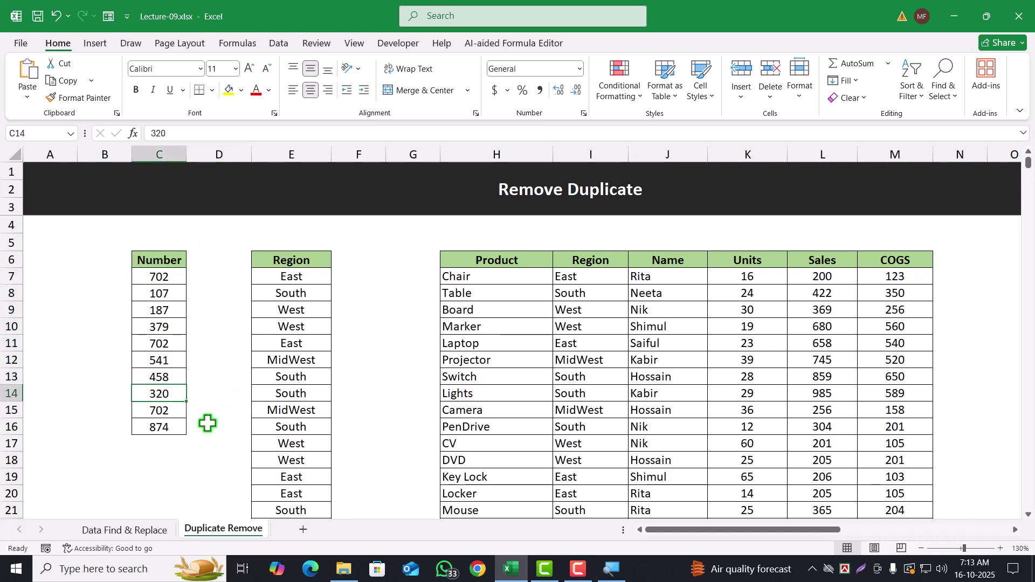
pyautogui.click(165, 412)
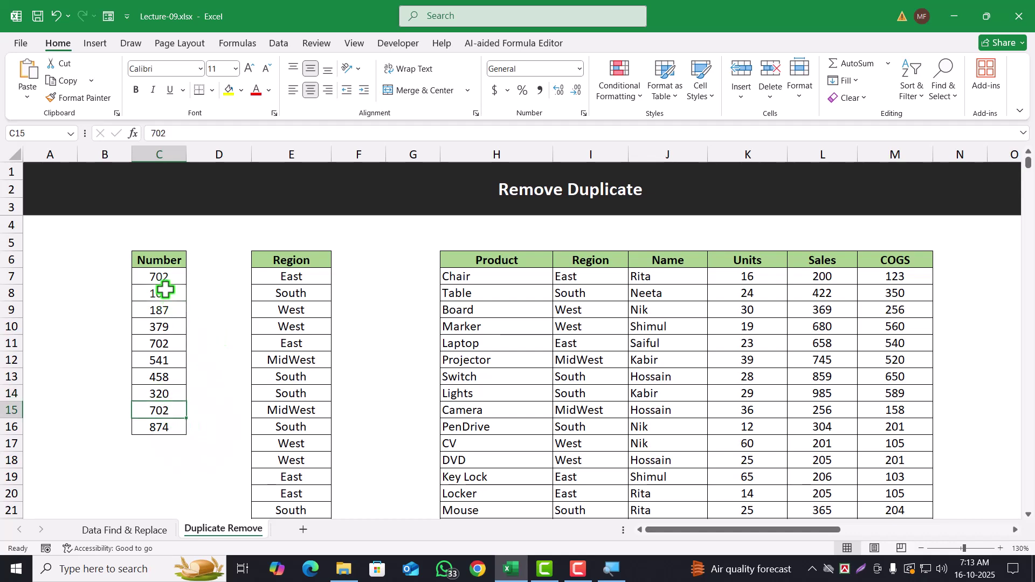
pyautogui.moveTo(159, 276); pyautogui.dragTo(159, 426)
pyautogui.click(158, 309)
pyautogui.moveTo(161, 274); pyautogui.dragTo(170, 420)
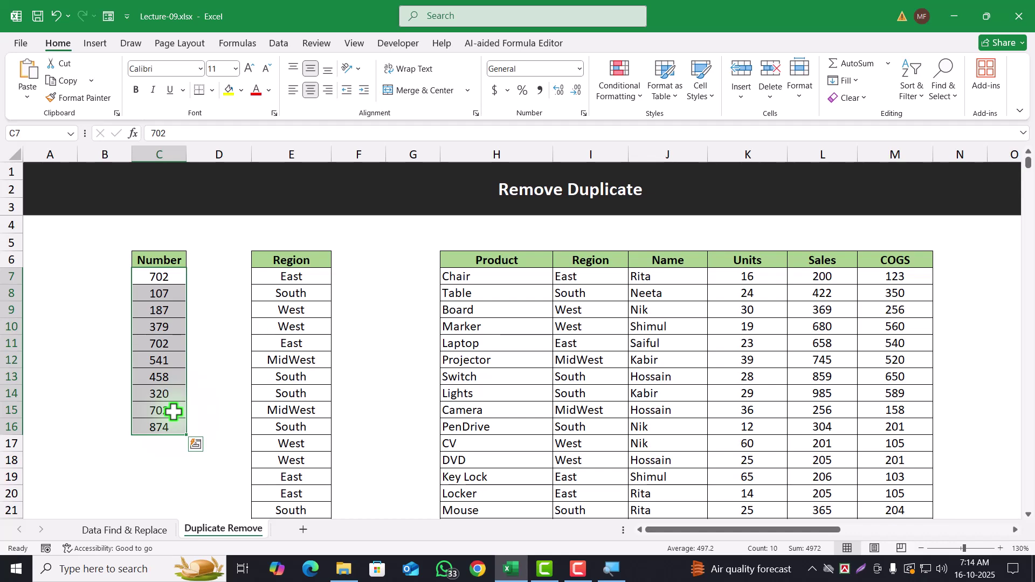
pyautogui.click(203, 403)
# Step: Remove the duplicate values from the Number list in C7:C16
pyautogui.moveTo(162, 282); pyautogui.dragTo(172, 422)
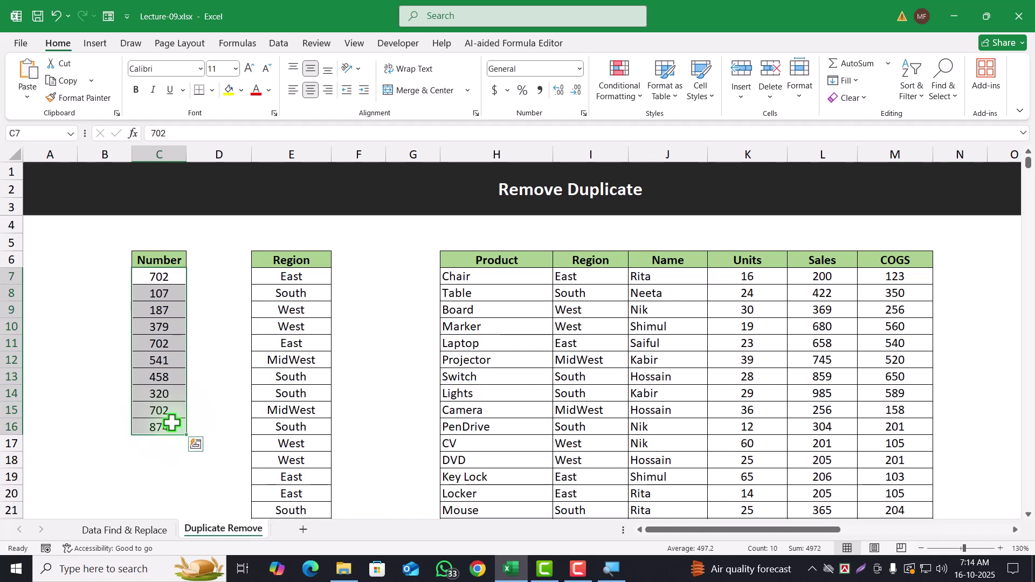
pyautogui.click(279, 48)
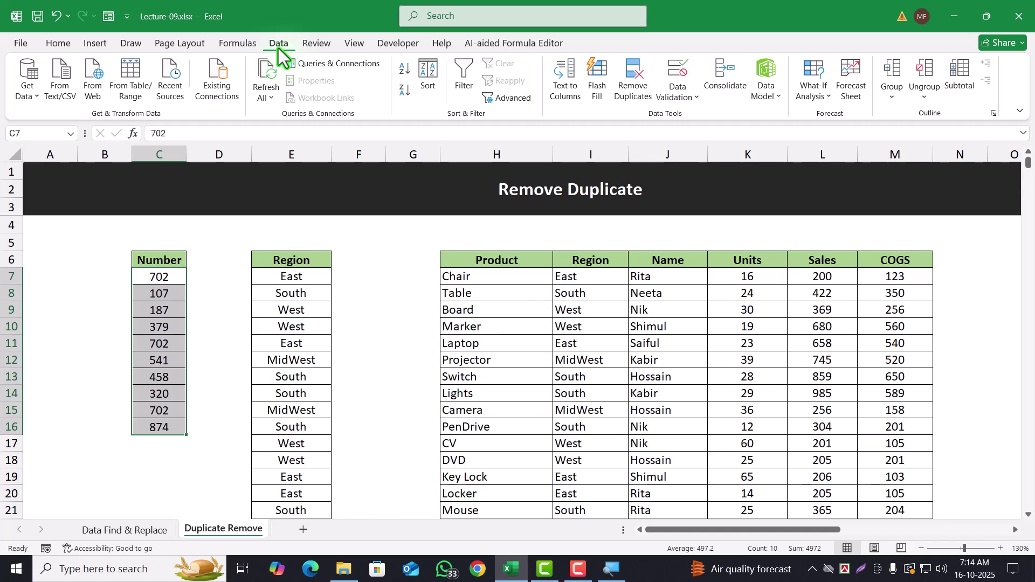
pyautogui.click(631, 88)
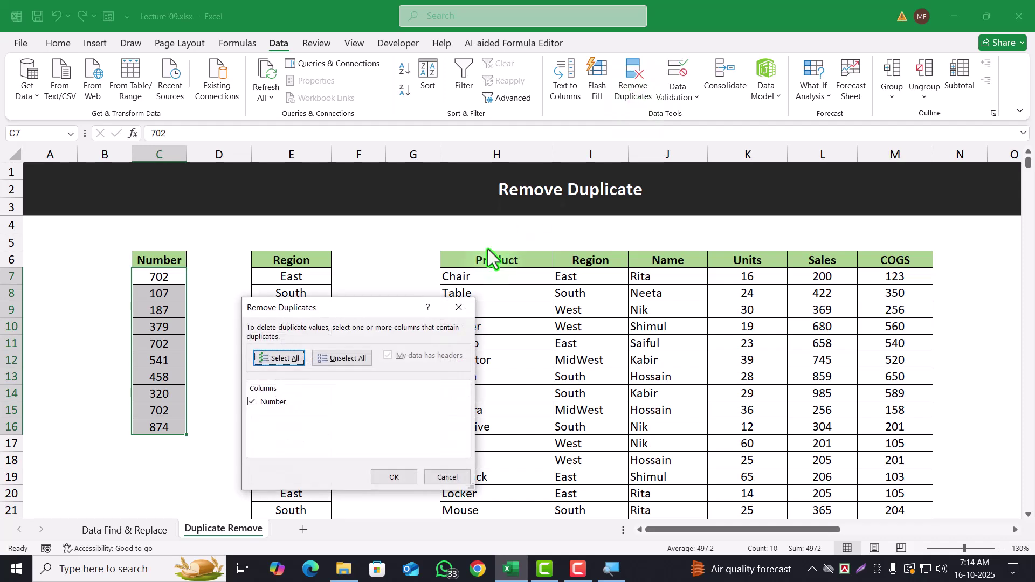
pyautogui.click(394, 477)
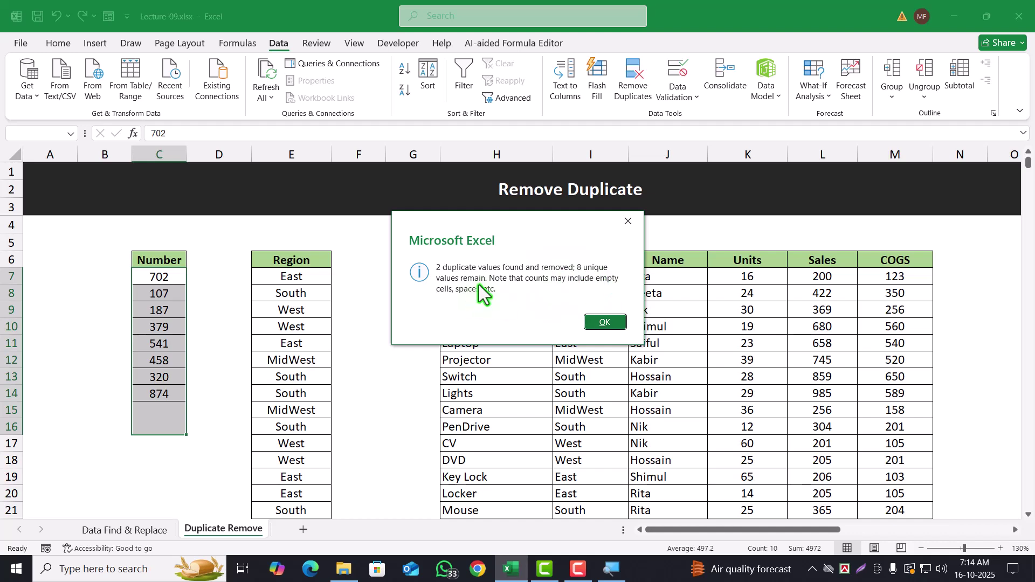
pyautogui.press('Return')
pyautogui.click(181, 443)
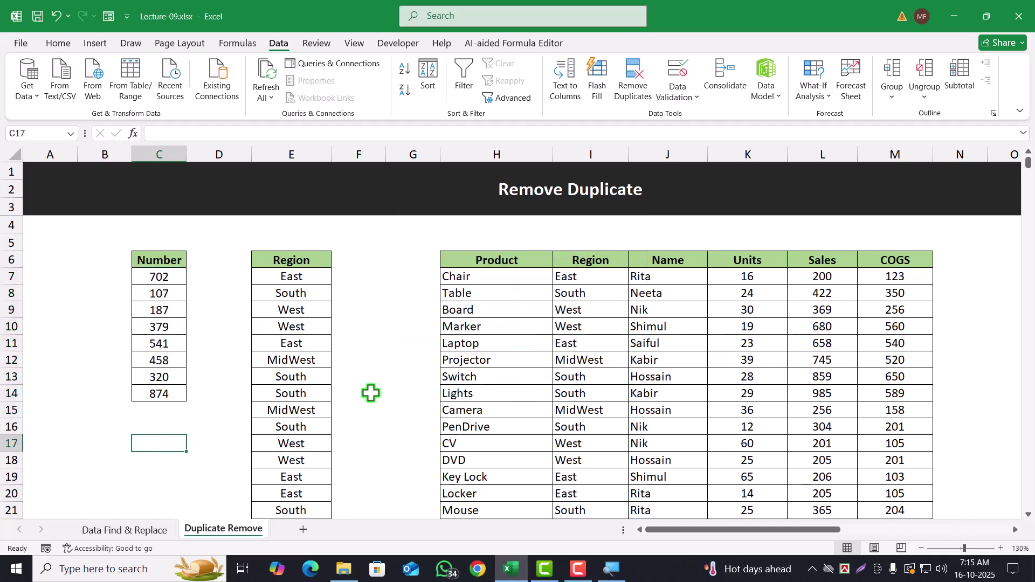
# Step: Remove the duplicate values from the Region list in E7:E22
pyautogui.click(380, 294)
pyautogui.moveTo(291, 263); pyautogui.dragTo(308, 490)
pyautogui.scroll(1, 301, 453)
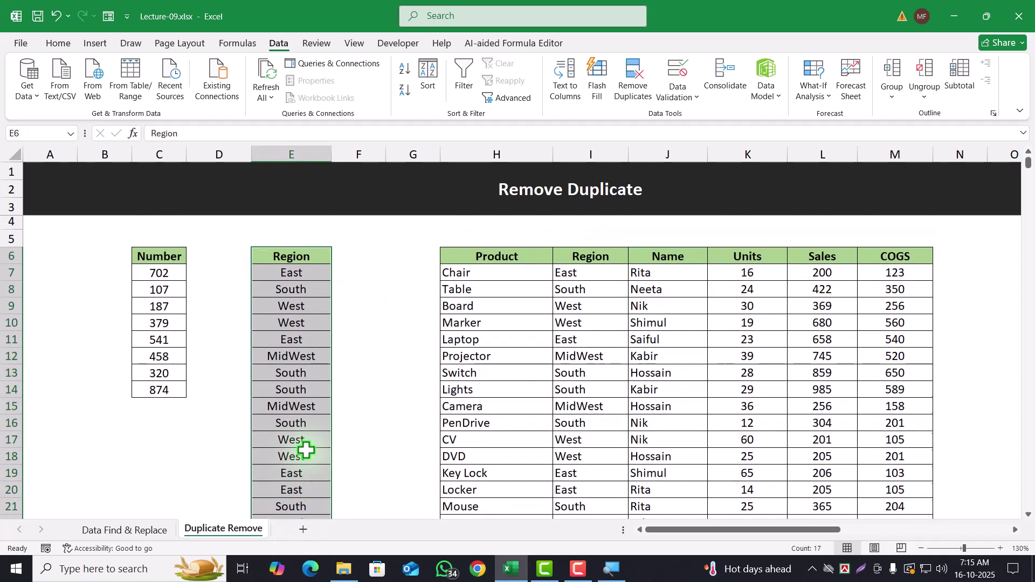
pyautogui.click(305, 386)
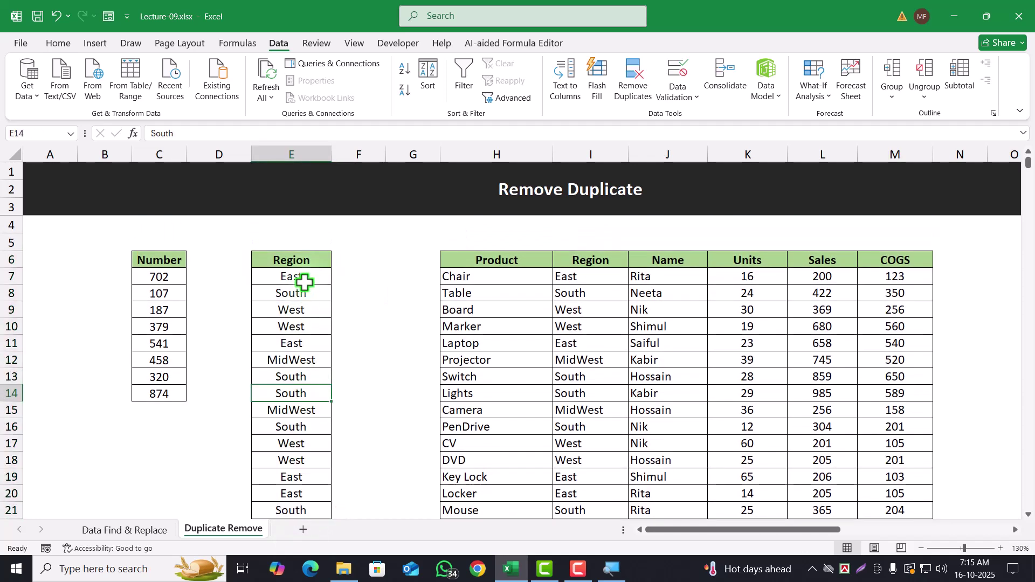
pyautogui.moveTo(300, 278); pyautogui.dragTo(300, 490)
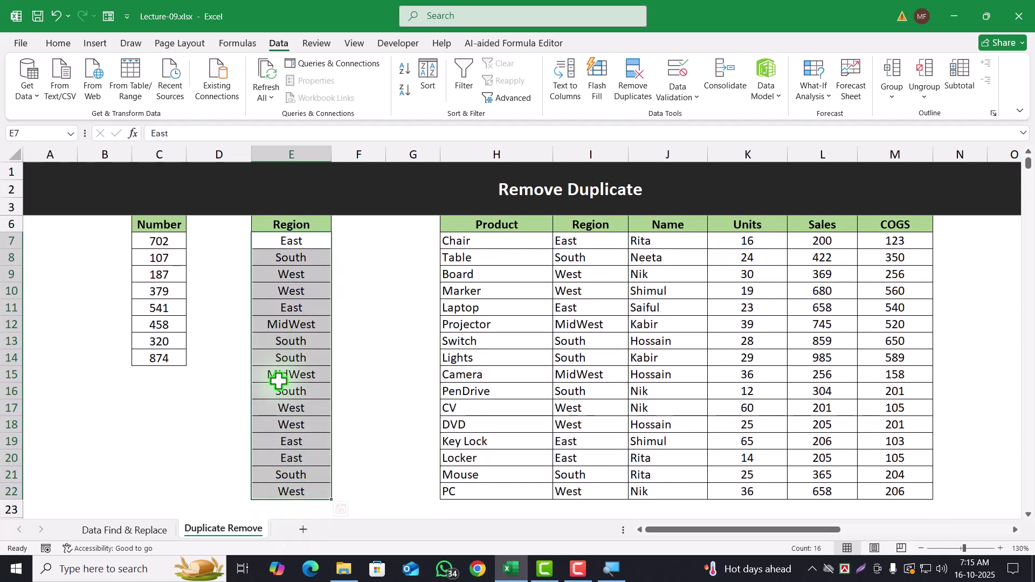
pyautogui.click(625, 90)
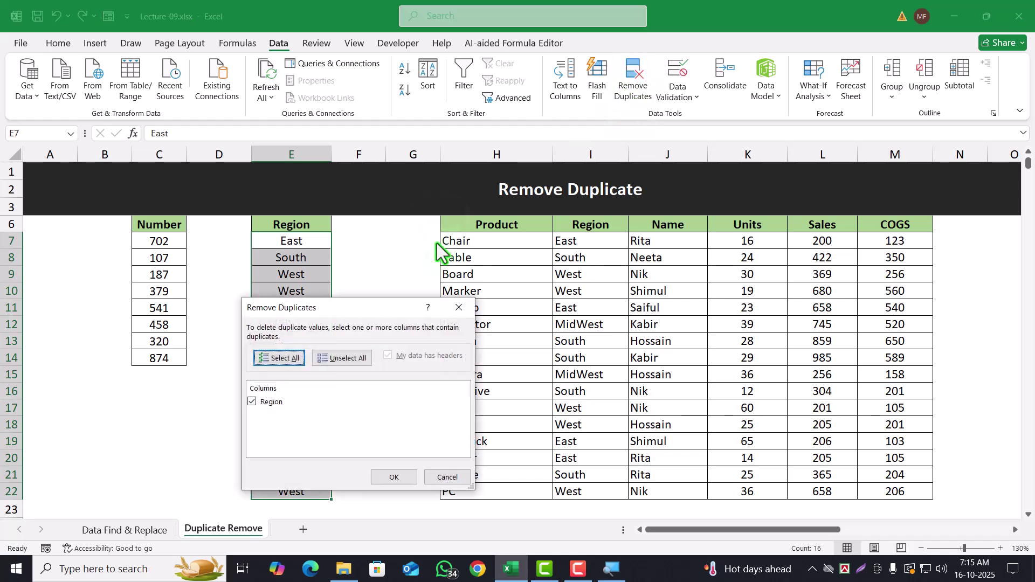
pyautogui.click(388, 477)
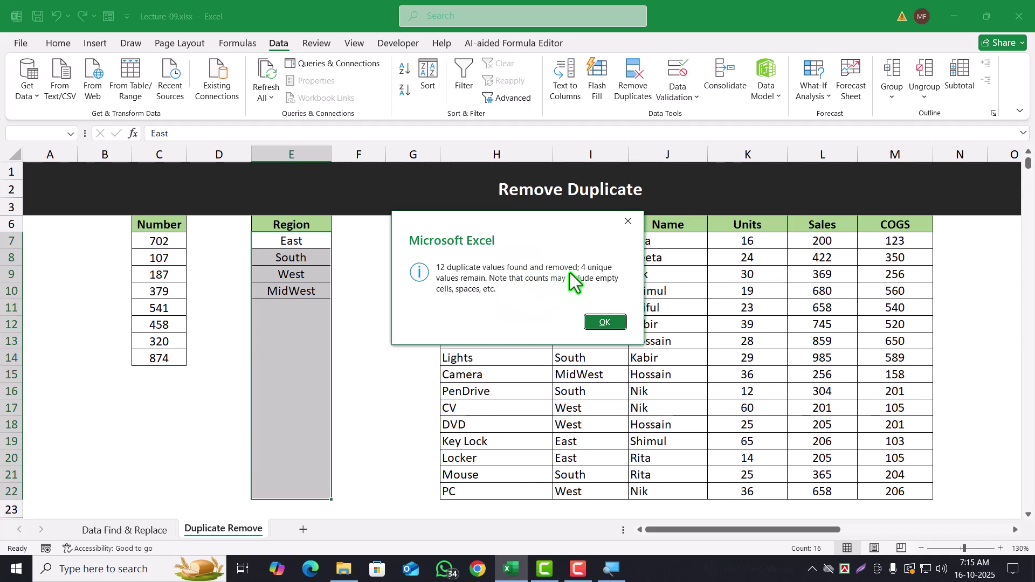
pyautogui.click(603, 322)
pyautogui.click(386, 341)
pyautogui.scroll(1, 387, 339)
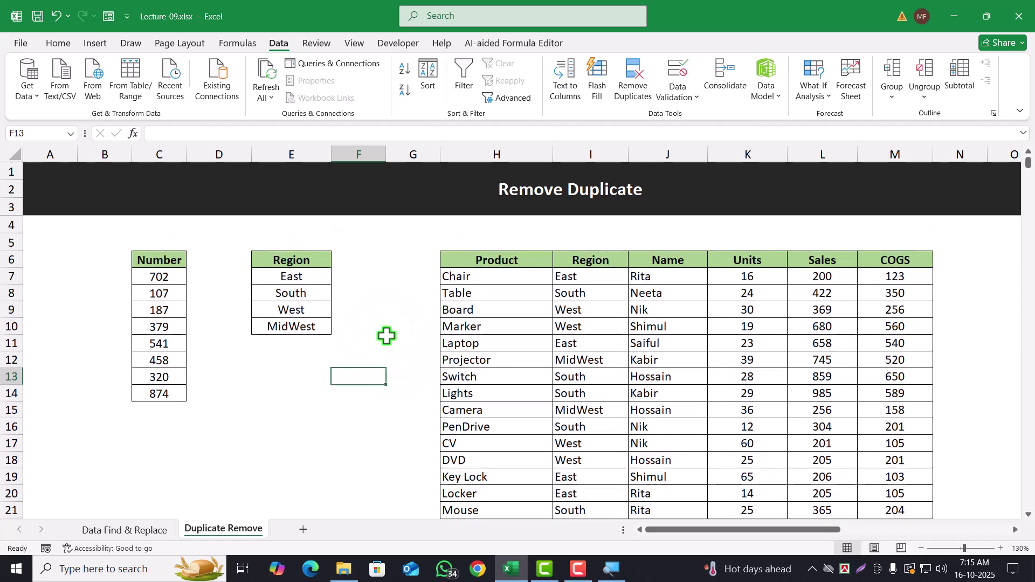
# Step: Look over the data table in H6:M22, including its rows and the Product column
pyautogui.moveTo(494, 264); pyautogui.dragTo(878, 473)
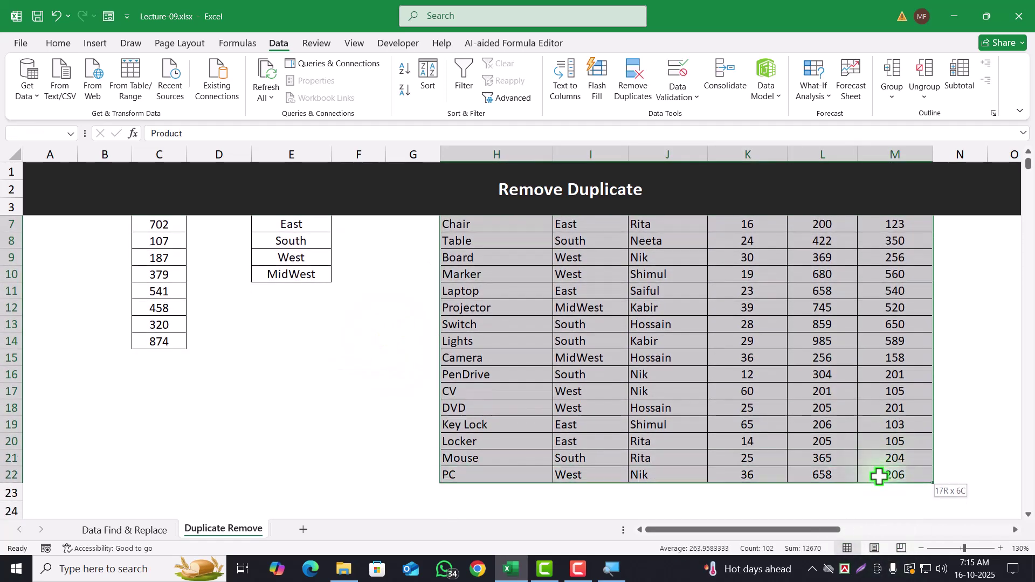
pyautogui.scroll(1, 570, 404)
pyautogui.click(541, 316)
pyautogui.moveTo(541, 317); pyautogui.dragTo(879, 337)
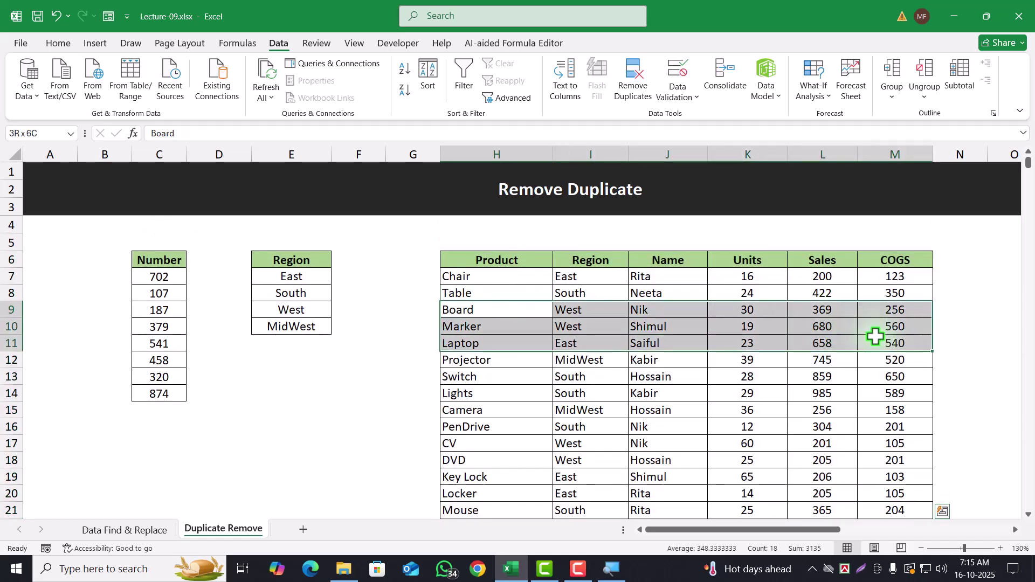
pyautogui.click(695, 373)
pyautogui.moveTo(466, 275); pyautogui.dragTo(483, 446)
pyautogui.click(485, 408)
pyautogui.moveTo(474, 241); pyautogui.dragTo(488, 487)
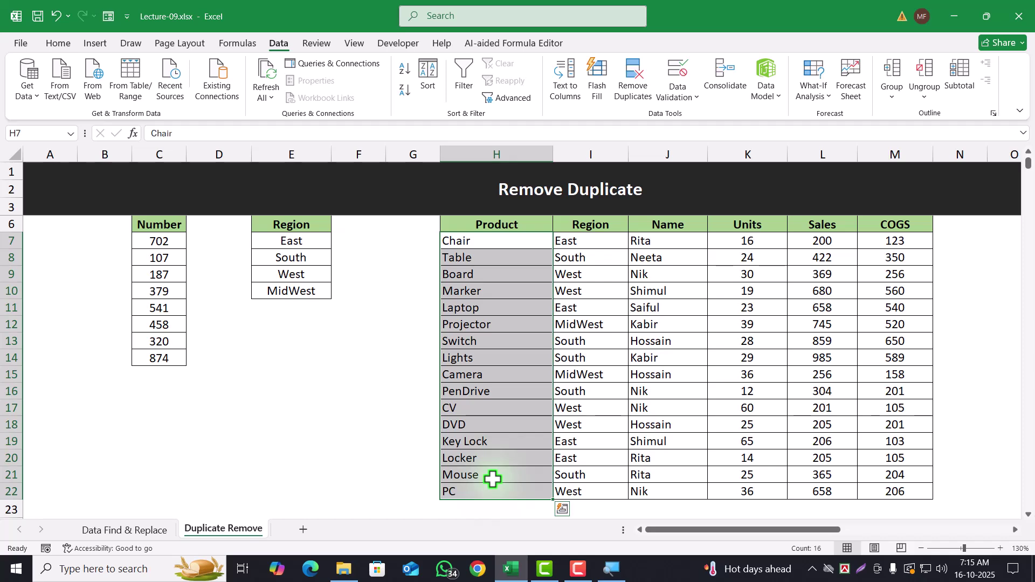
pyautogui.click(624, 96)
pyautogui.moveTo(303, 332); pyautogui.dragTo(447, 278)
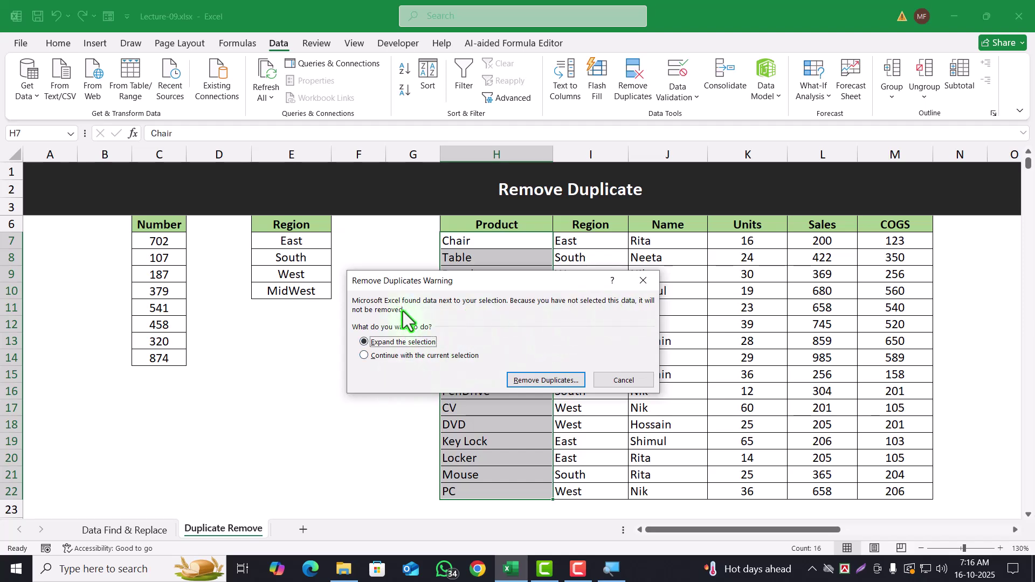
pyautogui.click(643, 281)
pyautogui.scroll(1, 546, 318)
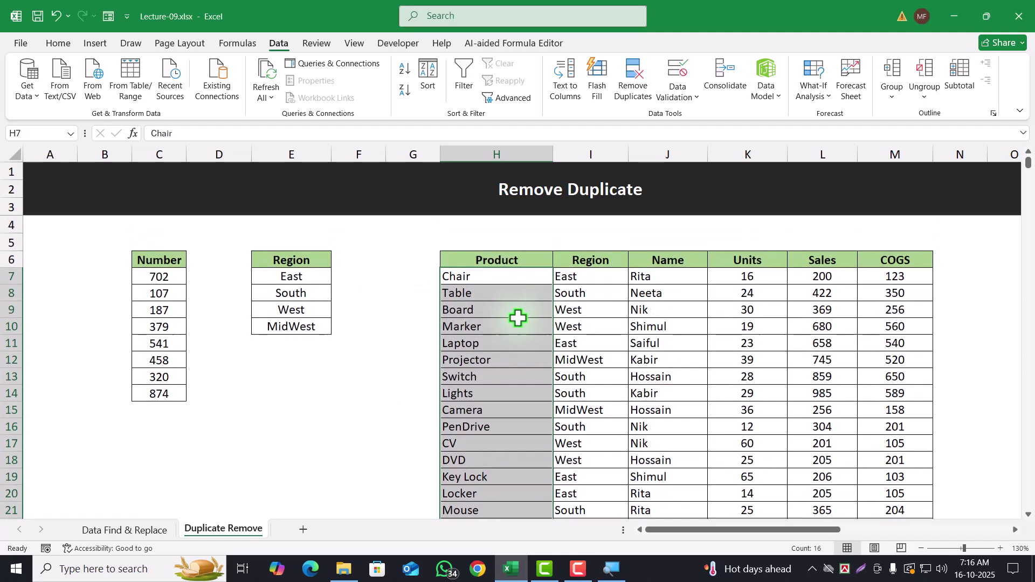
# Step: Compare the Product column's range with the full data range H7:M22 and the neighbouring columns I to M
pyautogui.click(504, 278)
pyautogui.moveTo(508, 278); pyautogui.dragTo(520, 487)
pyautogui.click(509, 474)
pyautogui.moveTo(498, 241); pyautogui.dragTo(913, 488)
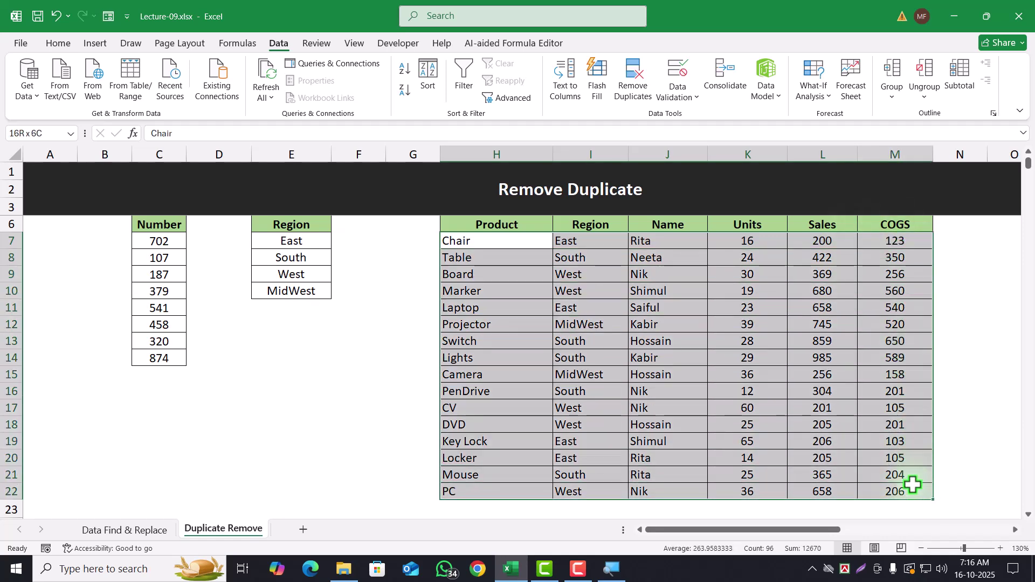
pyautogui.moveTo(510, 241); pyautogui.dragTo(511, 490)
pyautogui.moveTo(589, 243); pyautogui.dragTo(898, 493)
# Step: Try to remove duplicates from the Product column H7:H22, continuing with the current selection only
pyautogui.moveTo(509, 241); pyautogui.dragTo(526, 492)
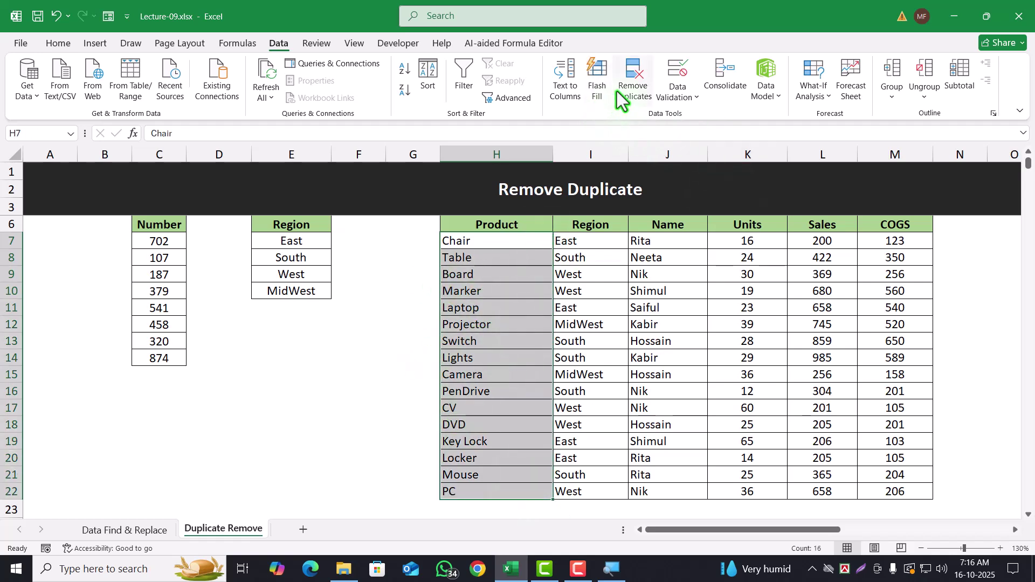
pyautogui.click(635, 86)
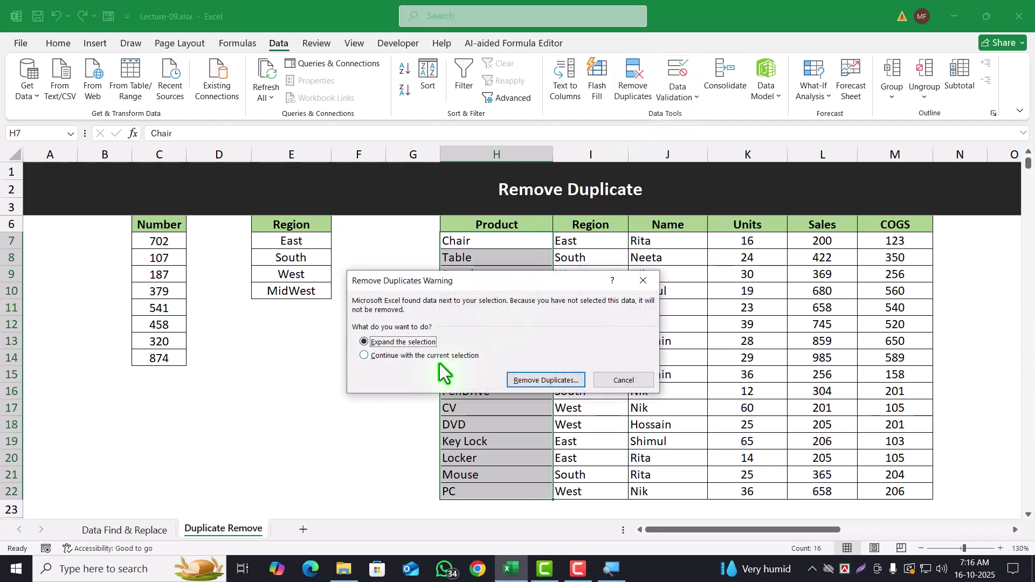
pyautogui.click(403, 357)
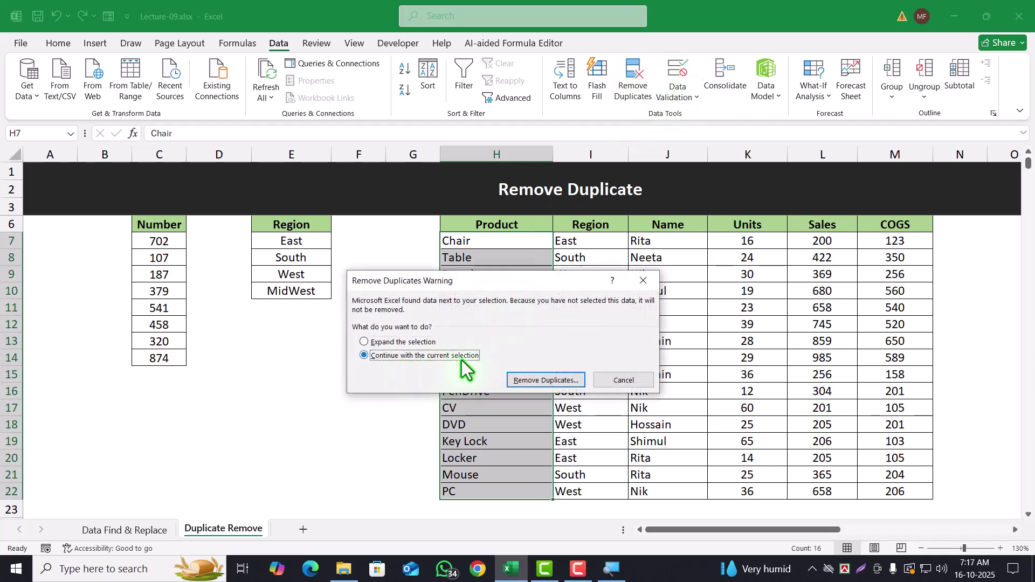
pyautogui.click(538, 381)
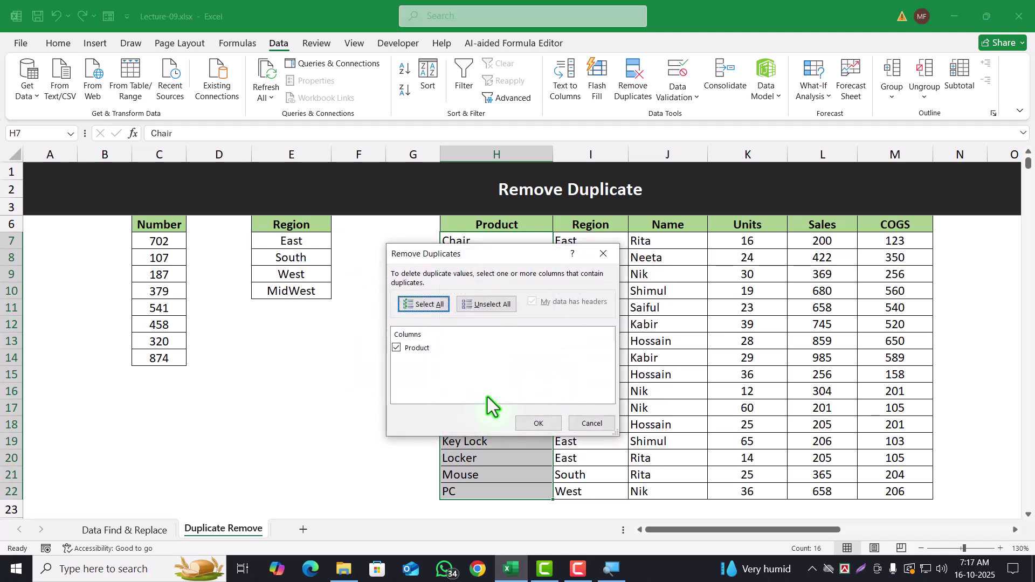
pyautogui.click(537, 423)
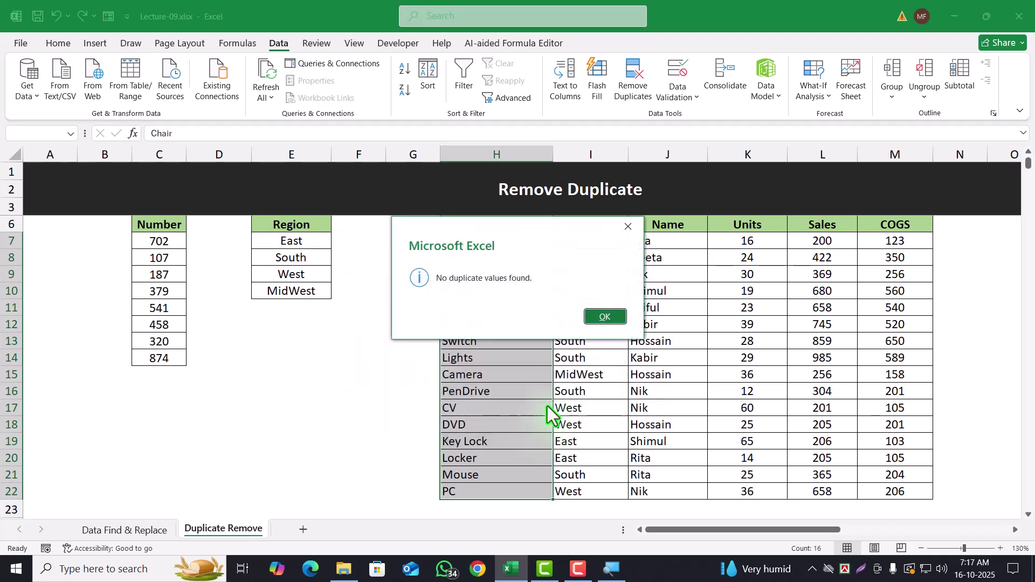
pyautogui.click(601, 316)
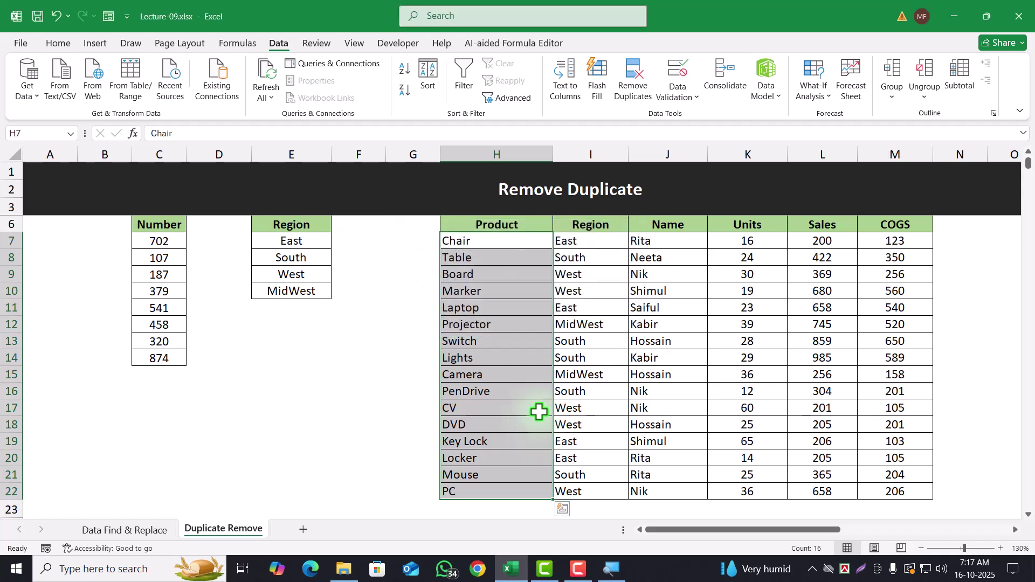
# Step: Replace the Product entries in H11 and H17 with PC
pyautogui.click(539, 412)
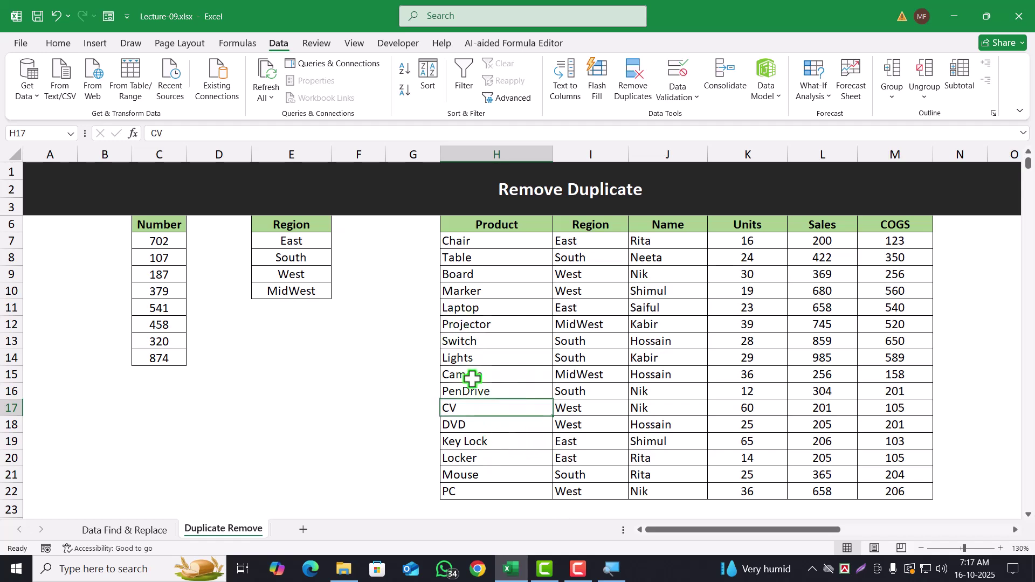
pyautogui.click(462, 496)
pyautogui.click(463, 308)
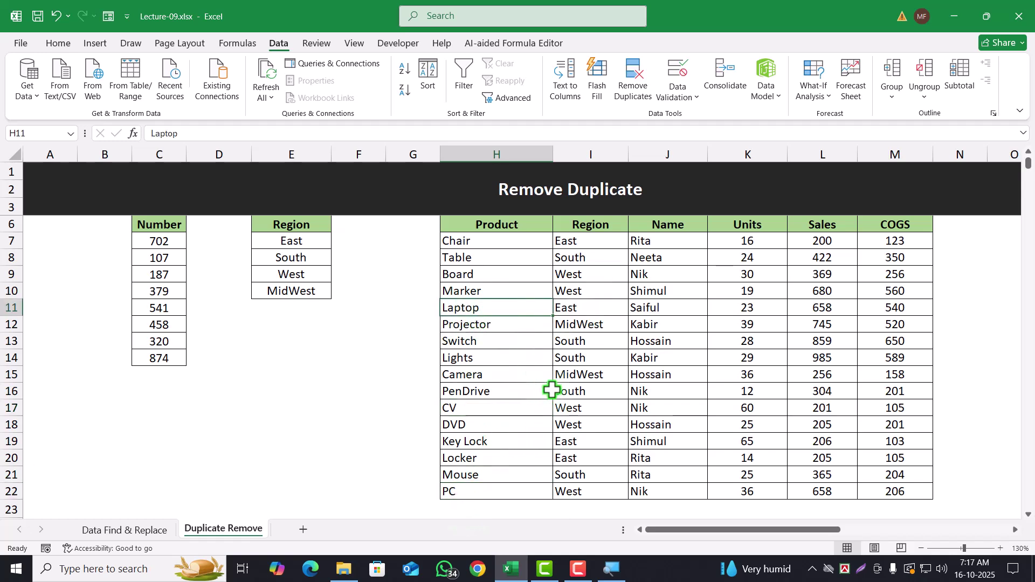
pyautogui.write('PC')
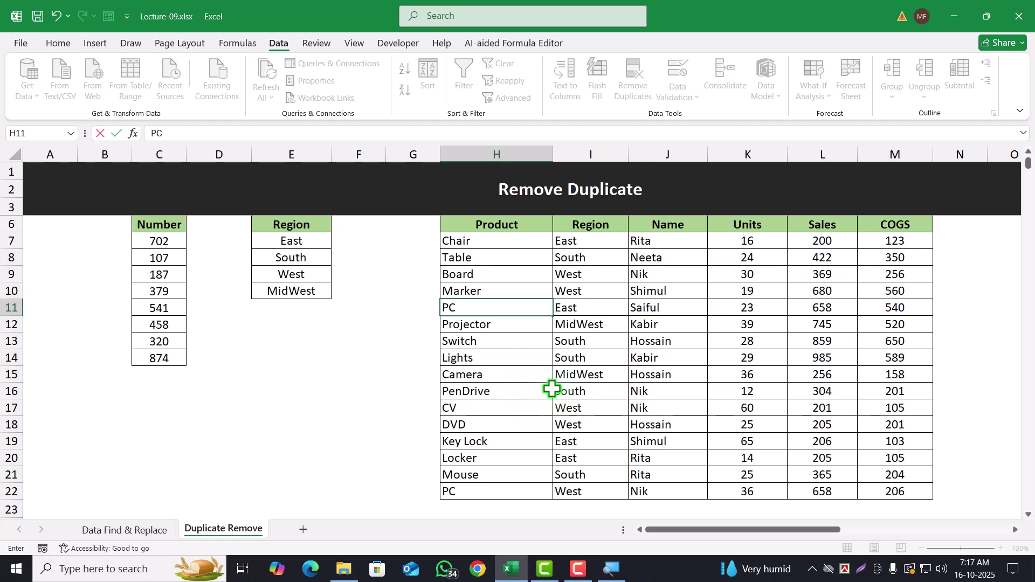
pyautogui.click(481, 410)
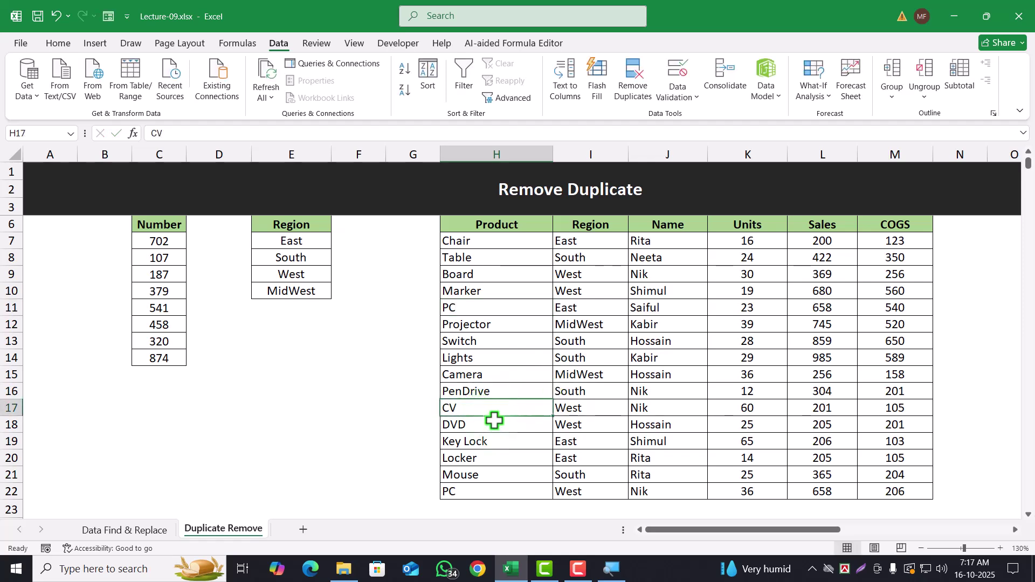
pyautogui.write('PC')
pyautogui.click(506, 439)
# Step: Remove the duplicate Product entries in H7:H22, limiting the removal to the current selection
pyautogui.click(485, 241)
pyautogui.moveTo(488, 258); pyautogui.dragTo(502, 492)
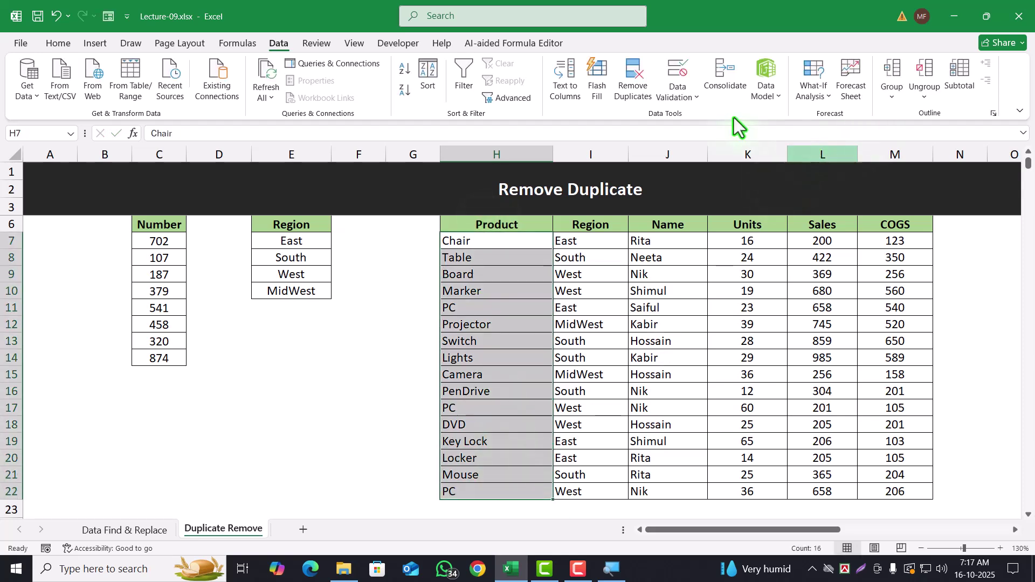
pyautogui.click(625, 89)
pyautogui.click(400, 355)
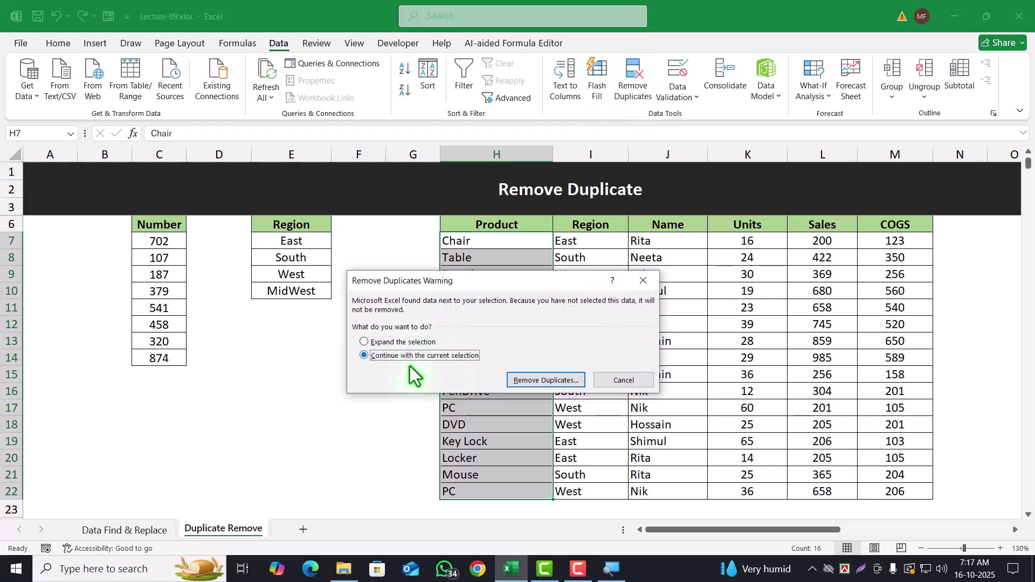
pyautogui.click(545, 383)
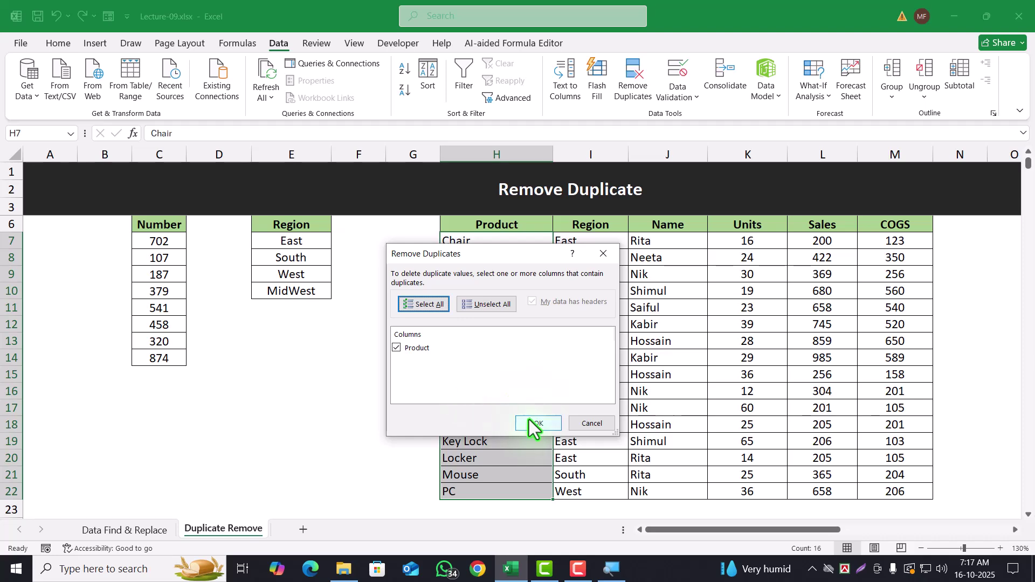
pyautogui.click(532, 420)
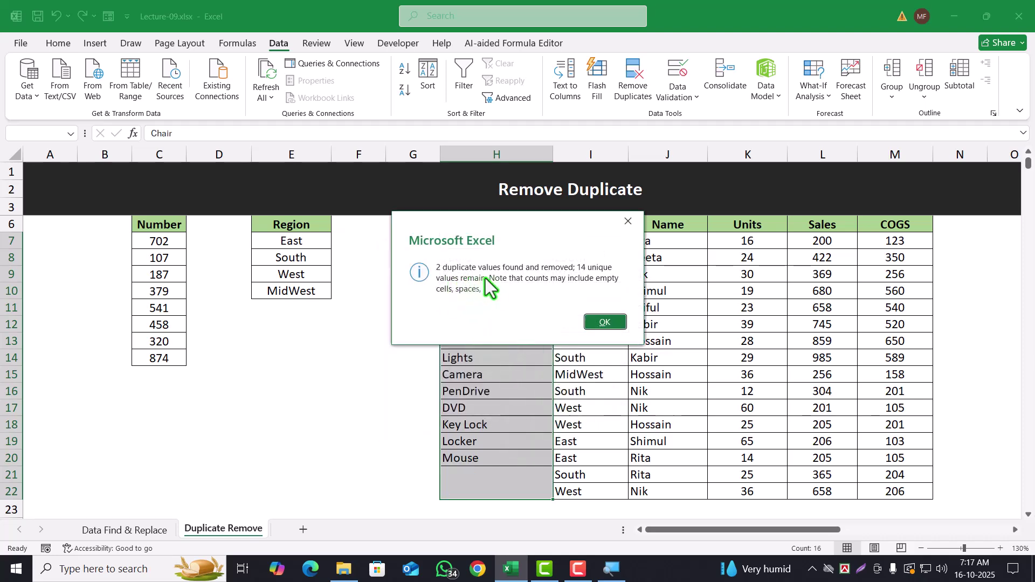
pyautogui.click(603, 323)
pyautogui.click(373, 408)
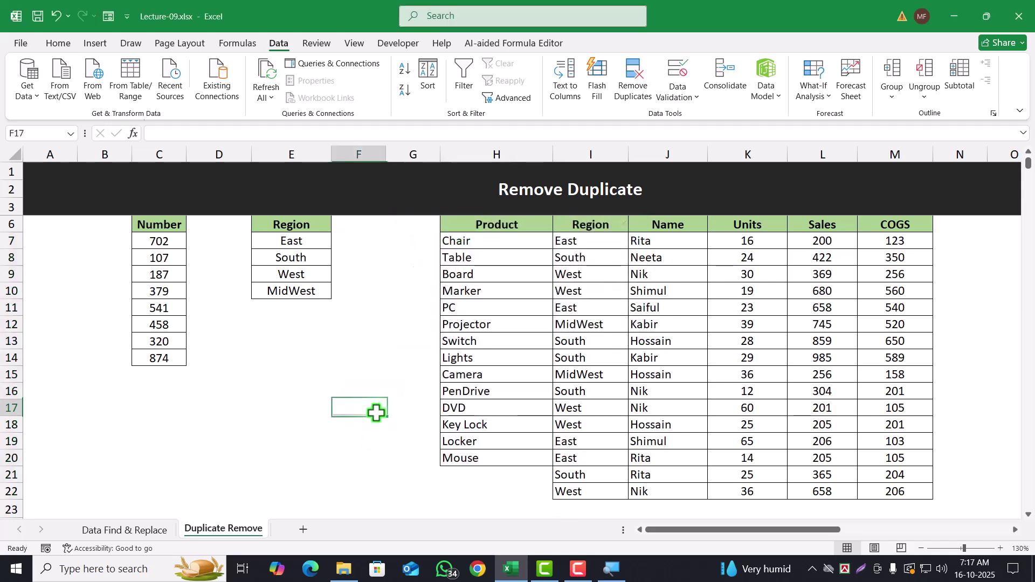
# Step: Check the shortened Product column against the other columns and undo the duplicate removal
pyautogui.moveTo(493, 241); pyautogui.dragTo(501, 478)
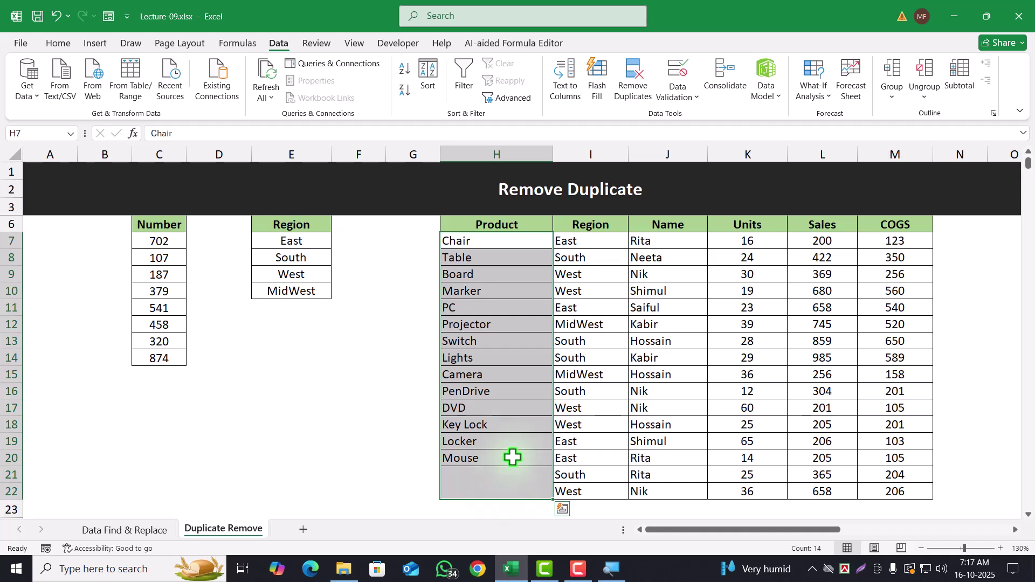
pyautogui.moveTo(517, 476); pyautogui.dragTo(490, 492)
pyautogui.click(500, 410)
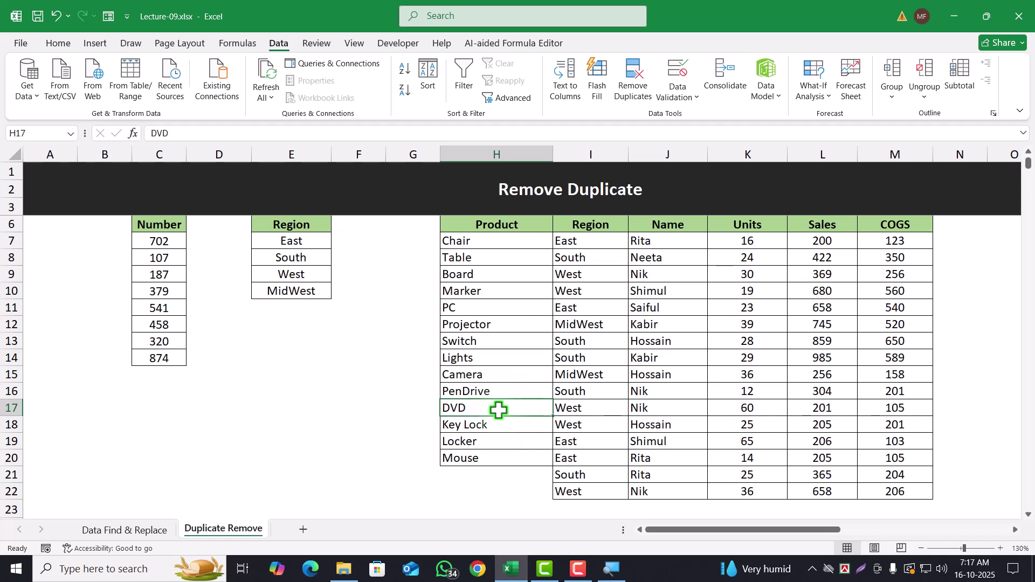
pyautogui.hotkey('ctrl', 'z')
# Step: Try to remove duplicates from the Product column with the selection expanded to the whole table and all columns included
pyautogui.moveTo(488, 241); pyautogui.dragTo(491, 492)
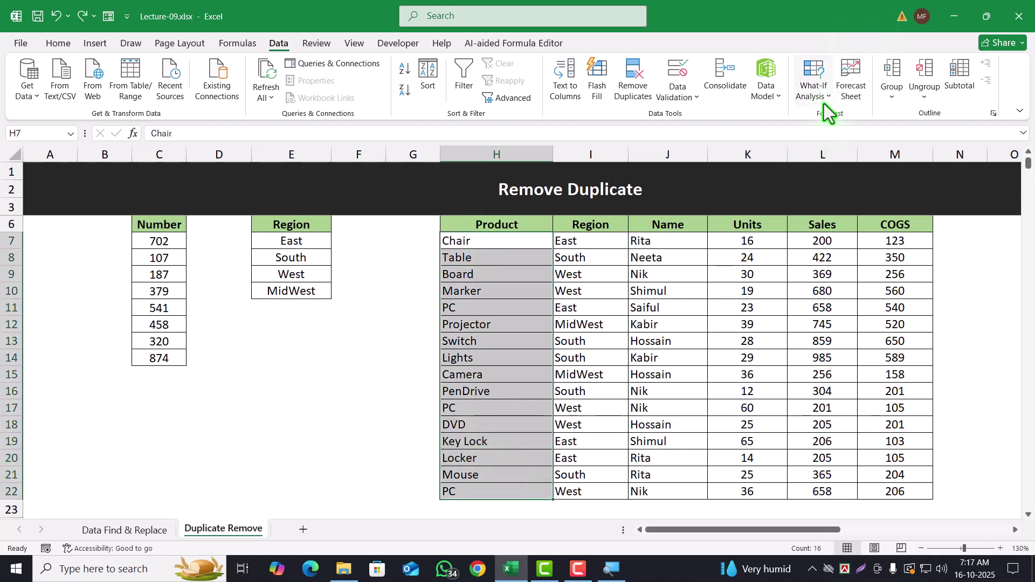
pyautogui.click(636, 92)
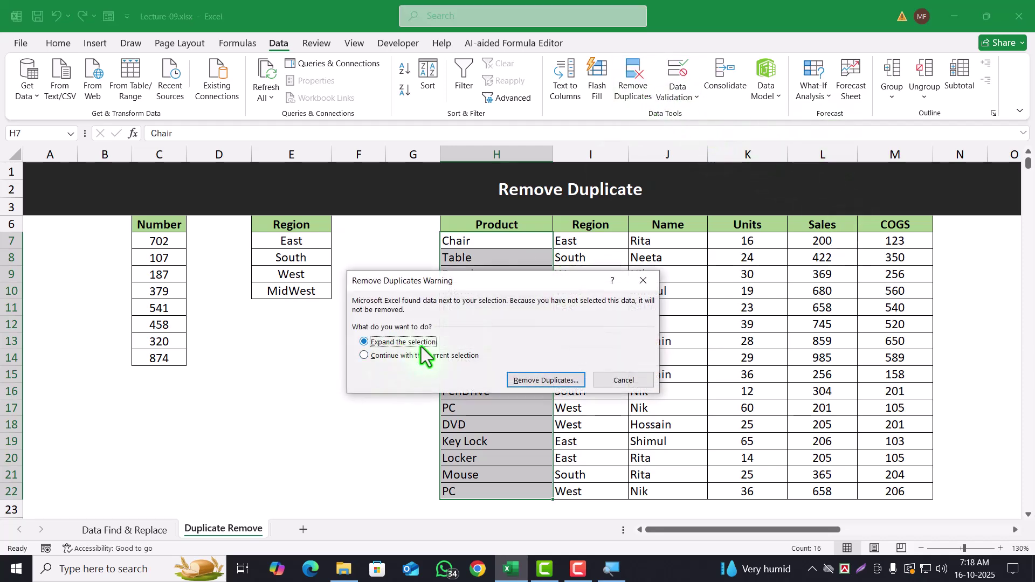
pyautogui.click(546, 381)
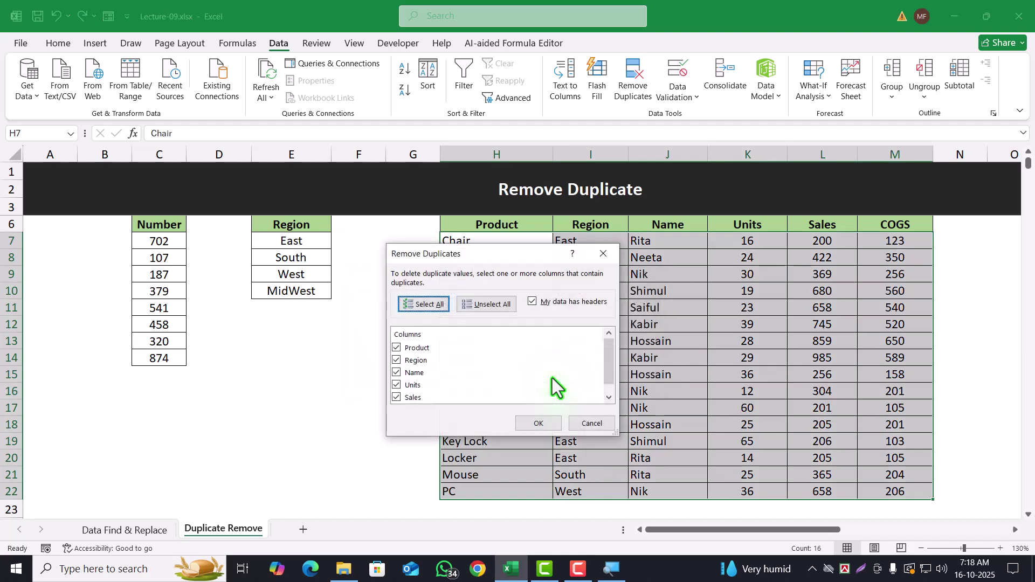
pyautogui.click(543, 424)
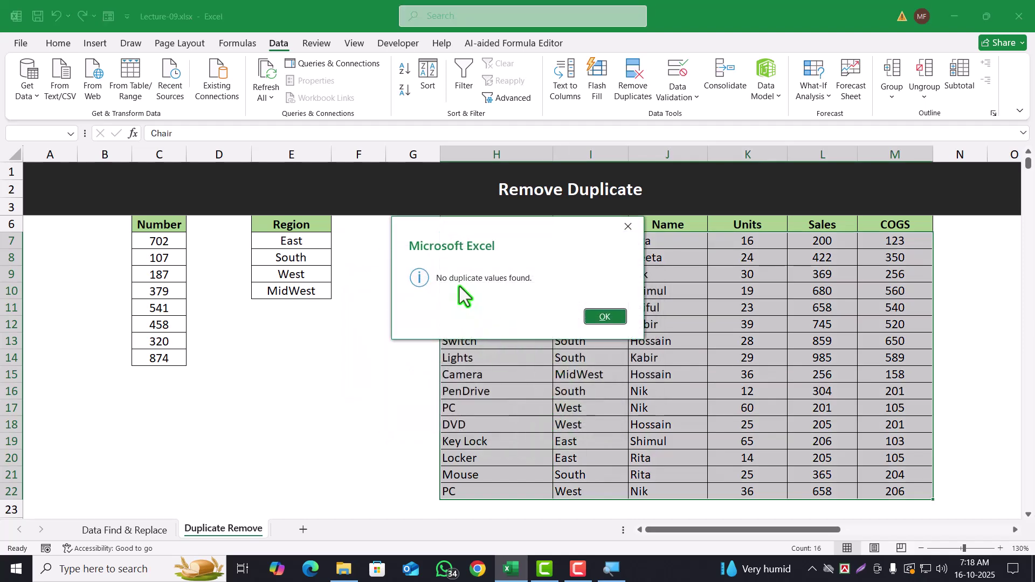
pyautogui.click(604, 317)
# Step: Examine the Product column for repeated entries, comparing cells H11, H17 and H22
pyautogui.click(486, 424)
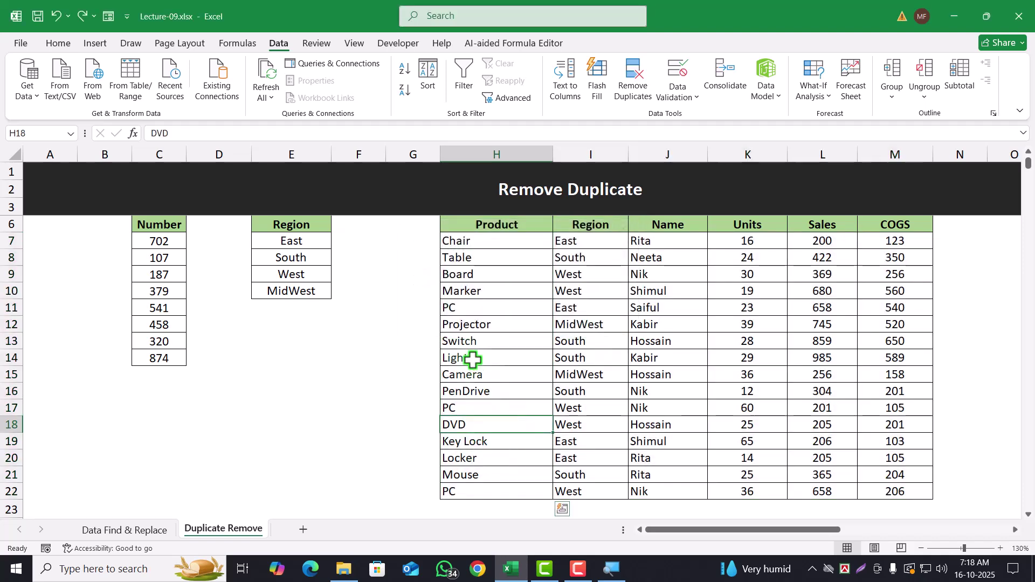
pyautogui.click(462, 312)
pyautogui.click(462, 374)
pyautogui.click(460, 409)
pyautogui.click(460, 490)
pyautogui.moveTo(477, 244); pyautogui.dragTo(489, 488)
pyautogui.click(472, 304)
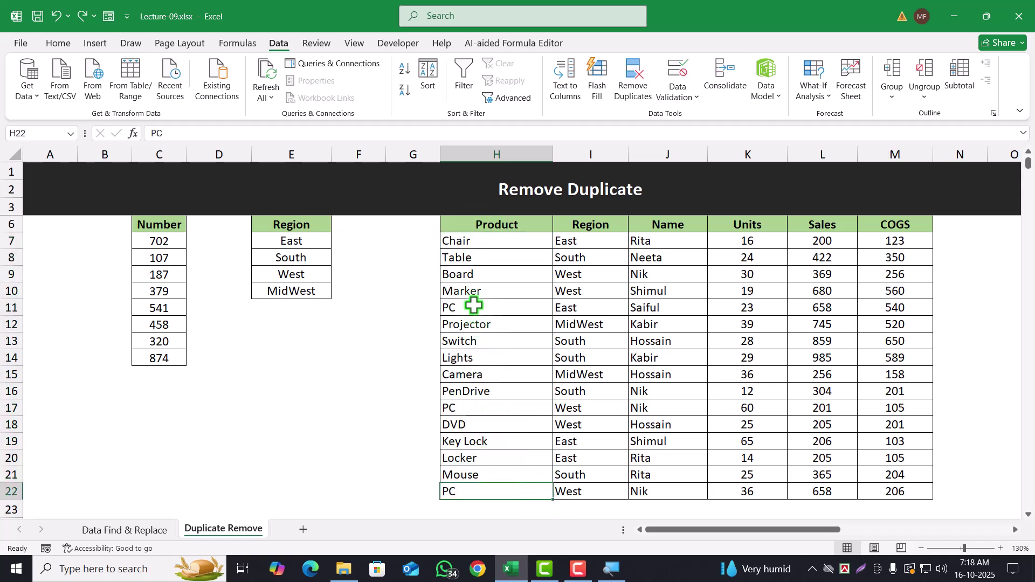
# Step: Compare the three PC records in rows 11, 17 and 22 across the Region, Name and Units columns
pyautogui.moveTo(473, 305); pyautogui.dragTo(917, 305)
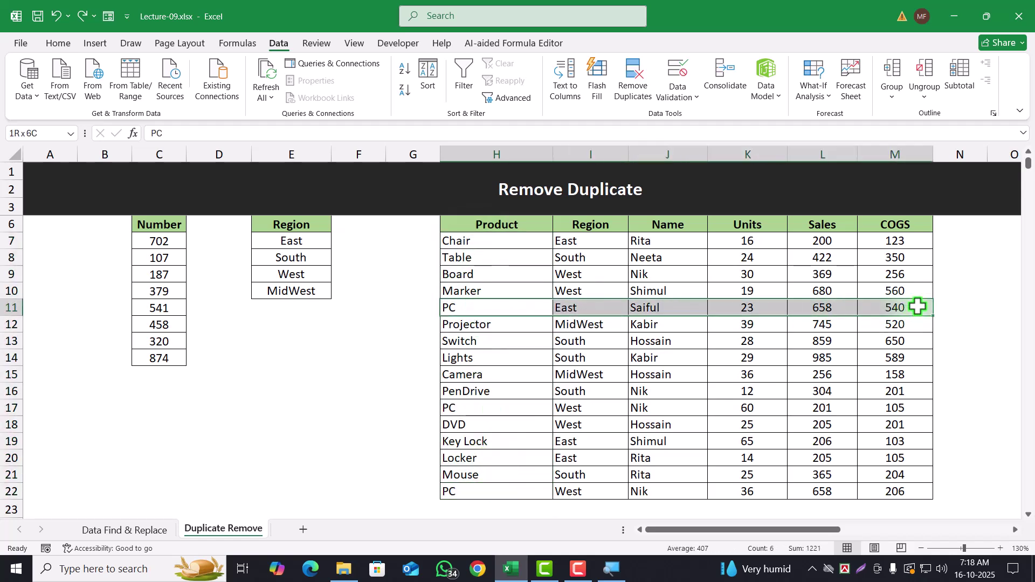
pyautogui.click(674, 321)
pyautogui.moveTo(526, 311); pyautogui.dragTo(570, 307)
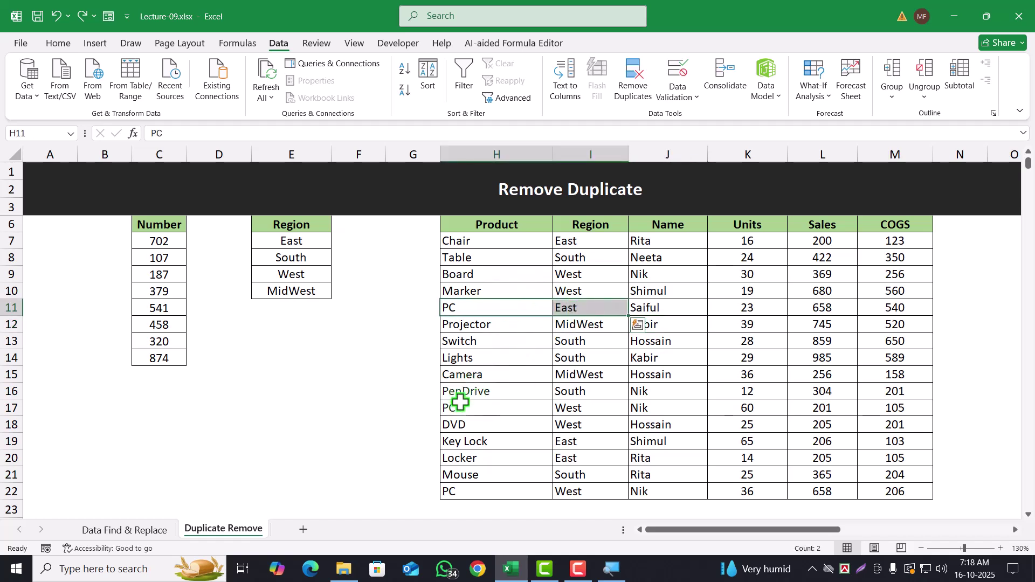
pyautogui.moveTo(468, 412); pyautogui.dragTo(593, 408)
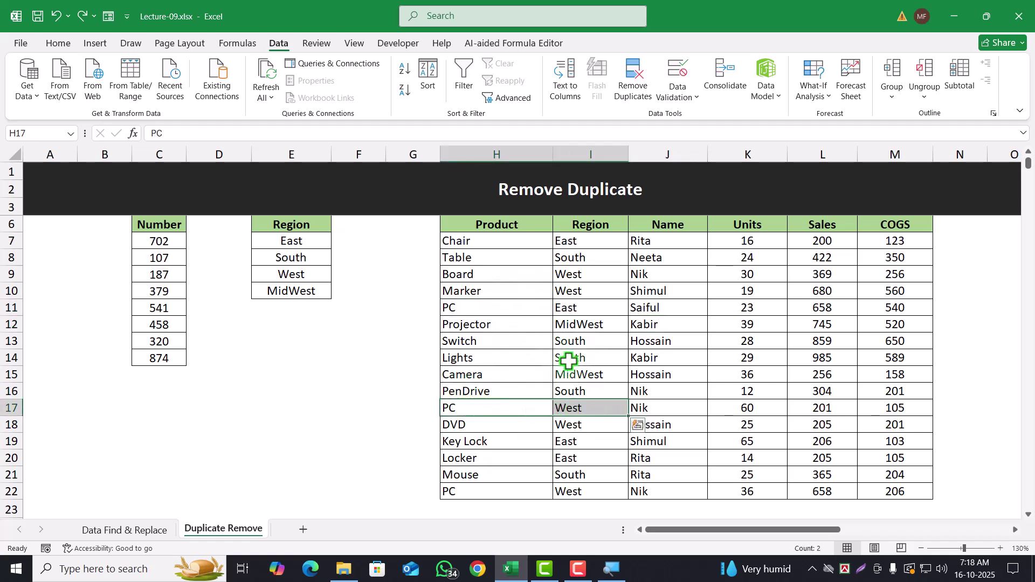
pyautogui.moveTo(489, 490); pyautogui.dragTo(563, 491)
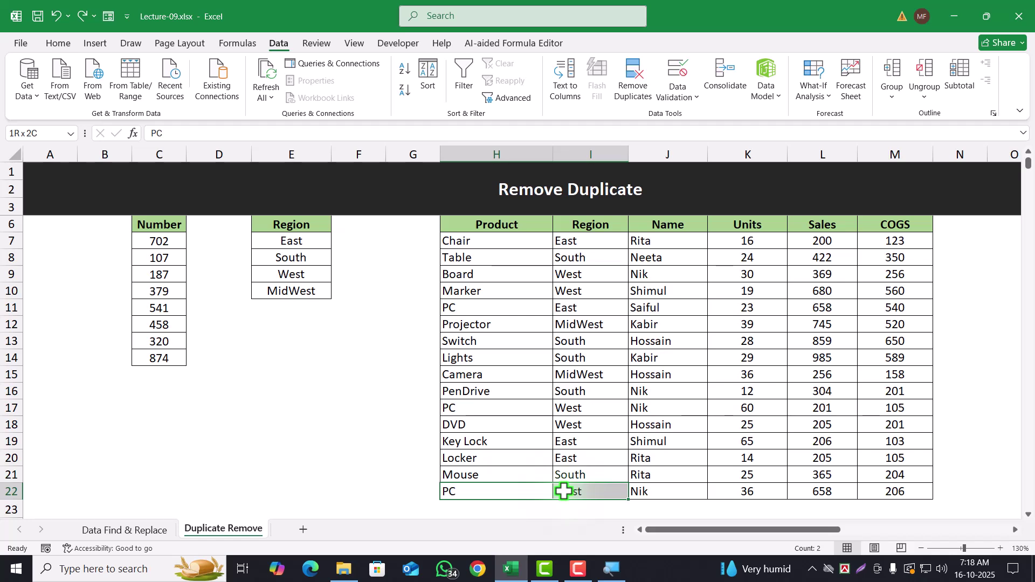
pyautogui.moveTo(499, 411); pyautogui.dragTo(582, 407)
pyautogui.click(672, 411)
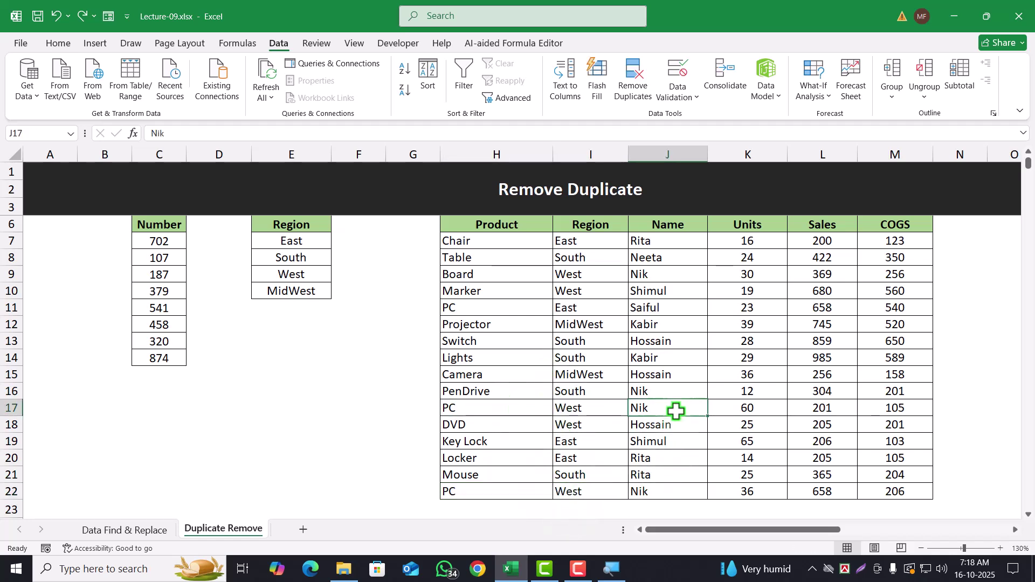
pyautogui.click(742, 408)
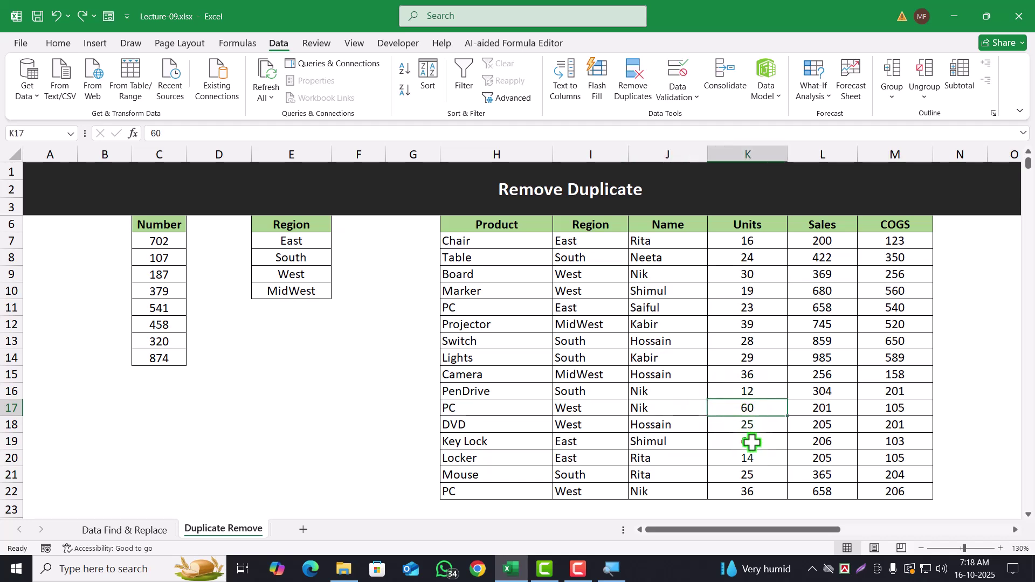
pyautogui.click(737, 492)
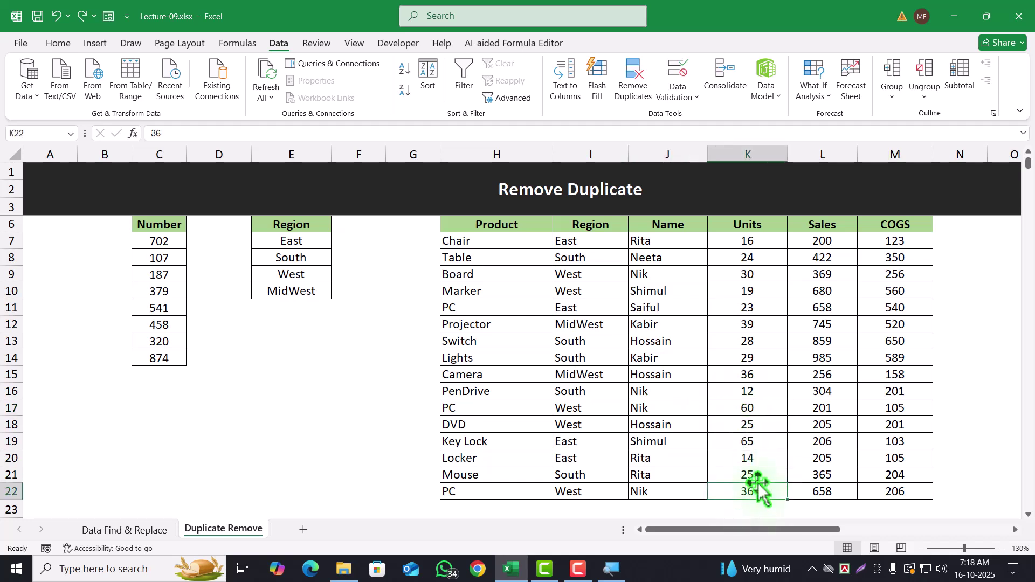
pyautogui.click(776, 410)
pyautogui.click(752, 488)
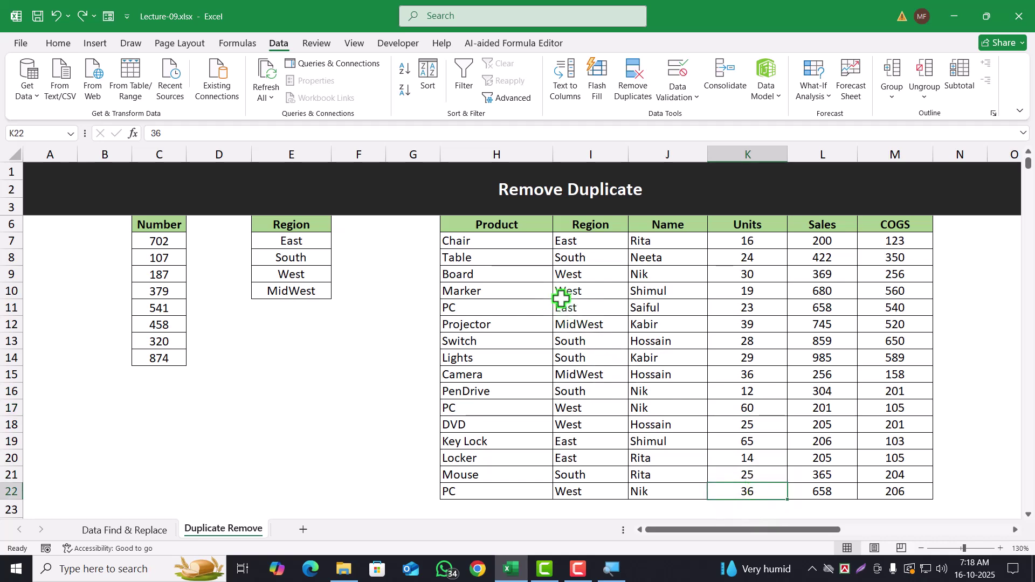
# Step: Copy the Table record in H8:M8 and paste it into row 23 directly below the table
pyautogui.click(494, 245)
pyautogui.moveTo(494, 244); pyautogui.dragTo(889, 245)
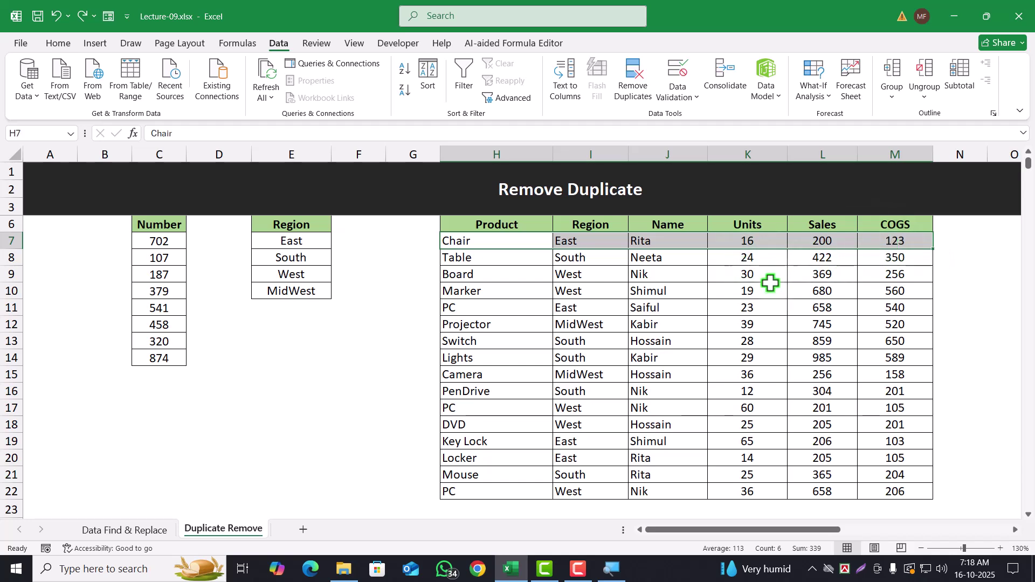
pyautogui.click(680, 311)
pyautogui.moveTo(518, 257); pyautogui.dragTo(873, 260)
pyautogui.hotkey('ctrl', 'c')
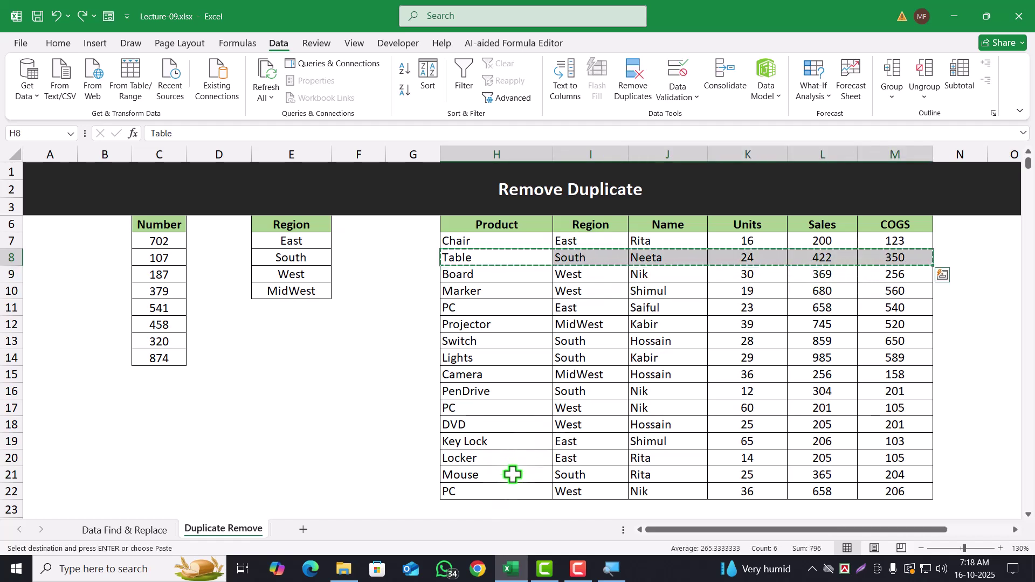
pyautogui.click(472, 504)
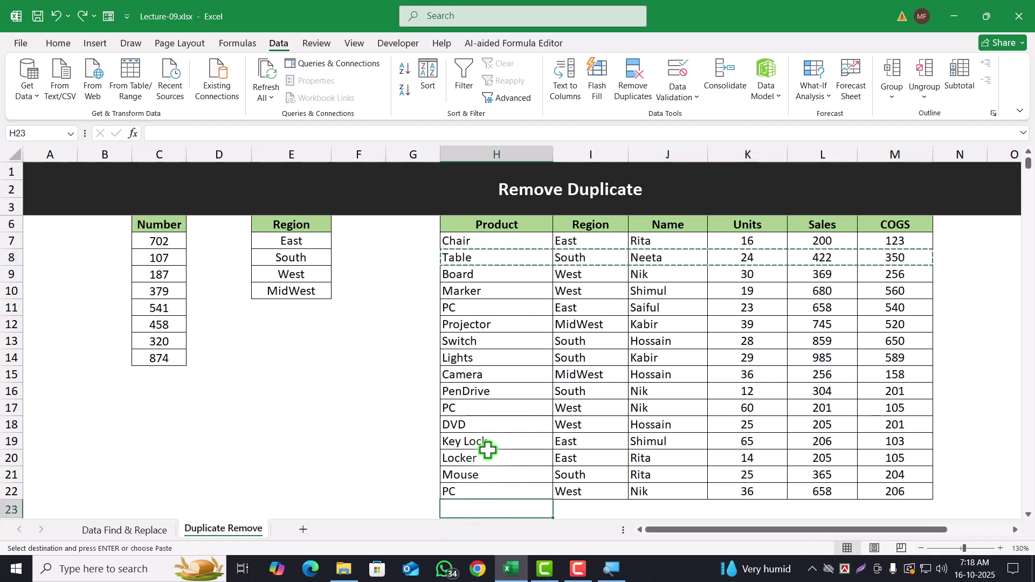
pyautogui.hotkey('ctrl', 'v')
pyautogui.click(532, 426)
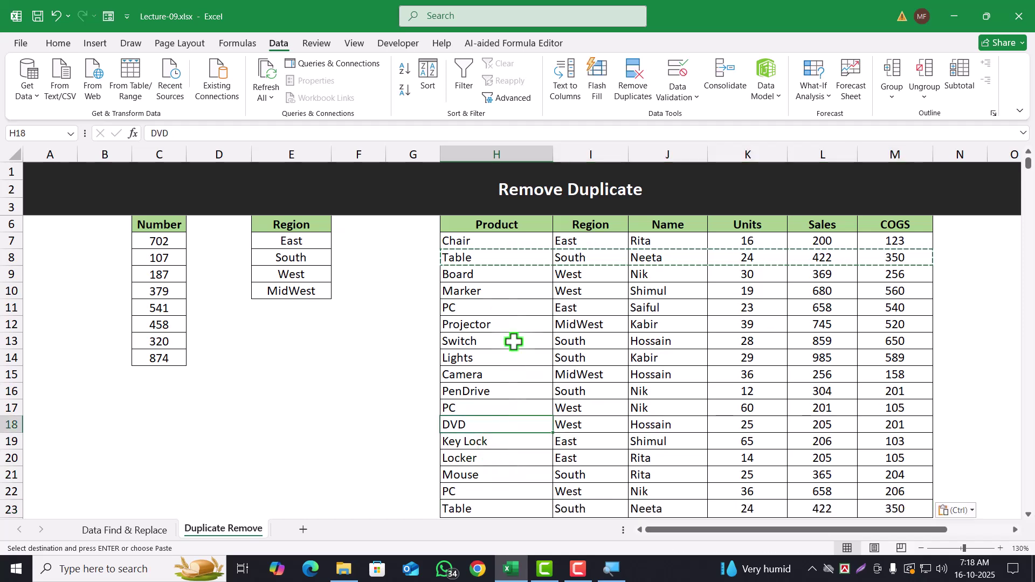
# Step: Compare the original Table record in row 8 with its pasted copy in row 23
pyautogui.click(486, 288)
pyautogui.hotkey('ctrl', 'Up')
pyautogui.click(405, 284)
pyautogui.hotkey('ctrl', 'Up')
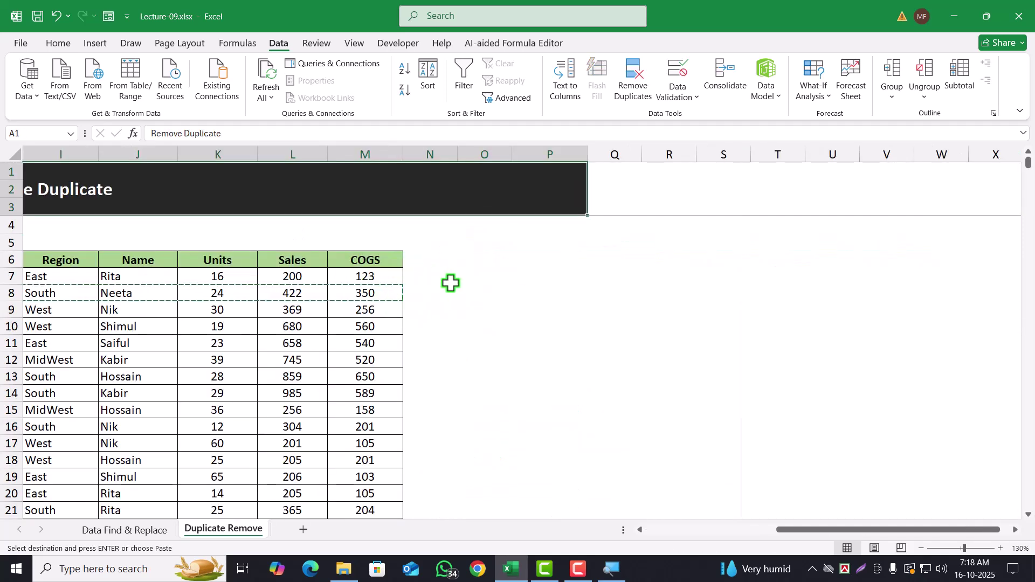
pyautogui.click(534, 328)
pyautogui.moveTo(795, 532); pyautogui.dragTo(620, 534)
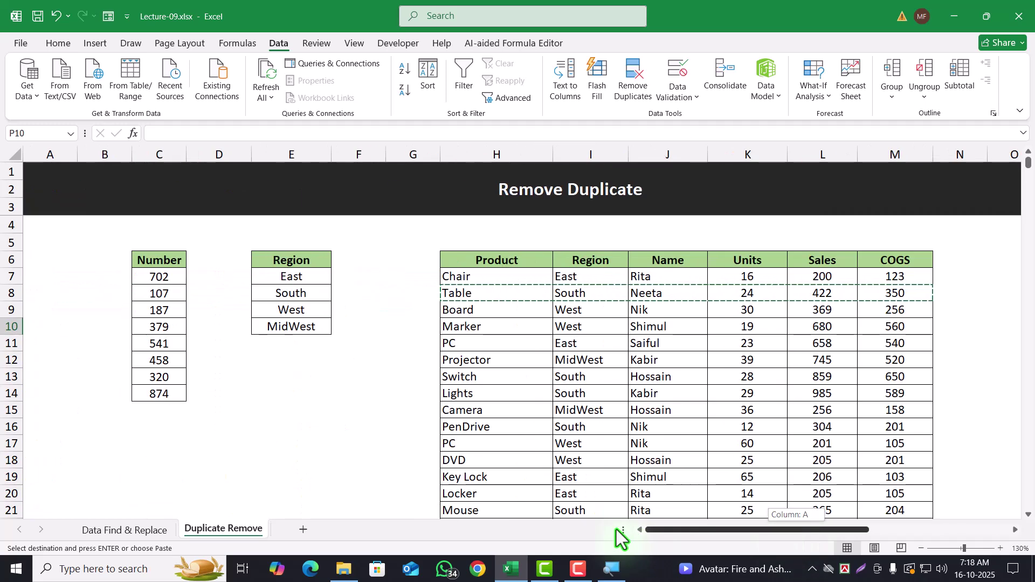
pyautogui.click(456, 319)
pyautogui.moveTo(467, 292); pyautogui.dragTo(895, 294)
pyautogui.scroll(-3, 620, 377)
pyautogui.moveTo(516, 389); pyautogui.dragTo(895, 387)
pyautogui.click(613, 437)
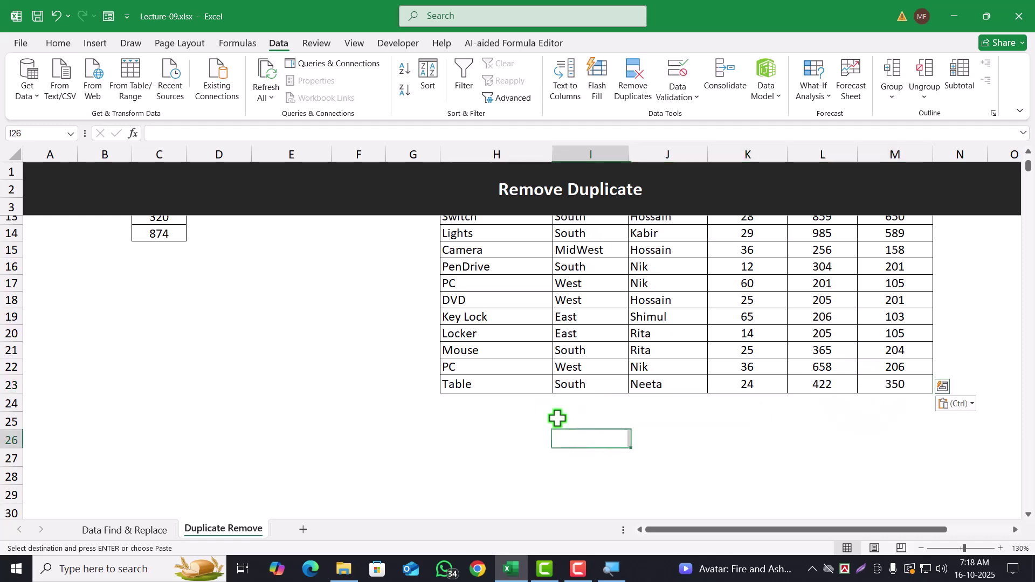
# Step: Remove duplicates from H7:H23 with the selection expanded to the whole table and all columns included
pyautogui.scroll(3, 539, 377)
pyautogui.moveTo(490, 276); pyautogui.dragTo(511, 472)
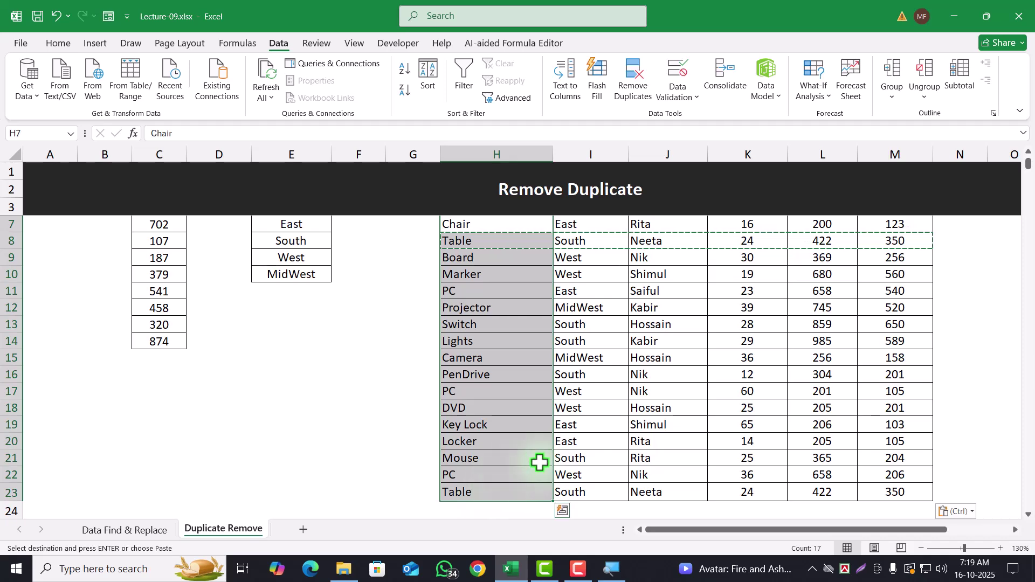
pyautogui.click(647, 97)
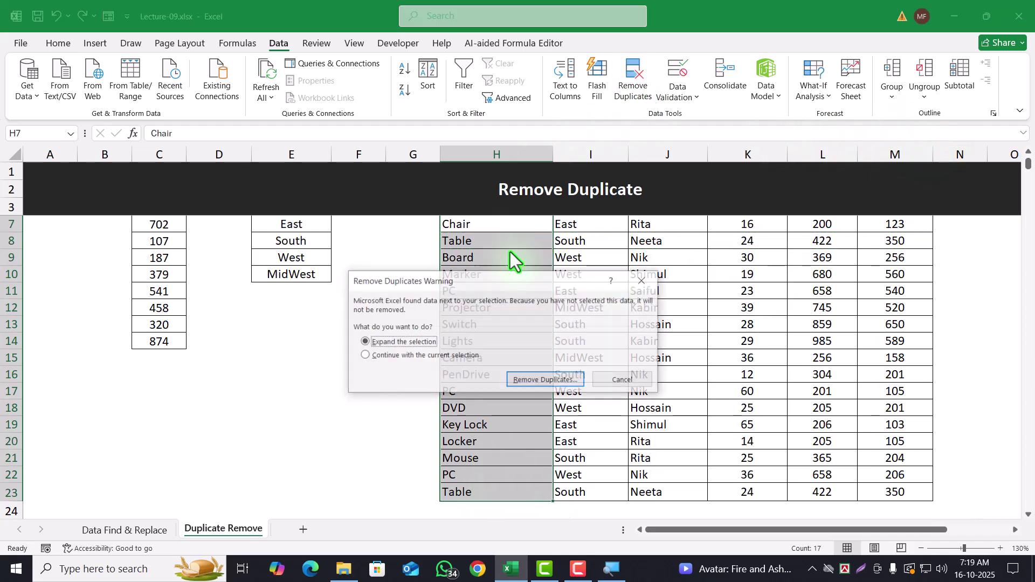
pyautogui.click(526, 380)
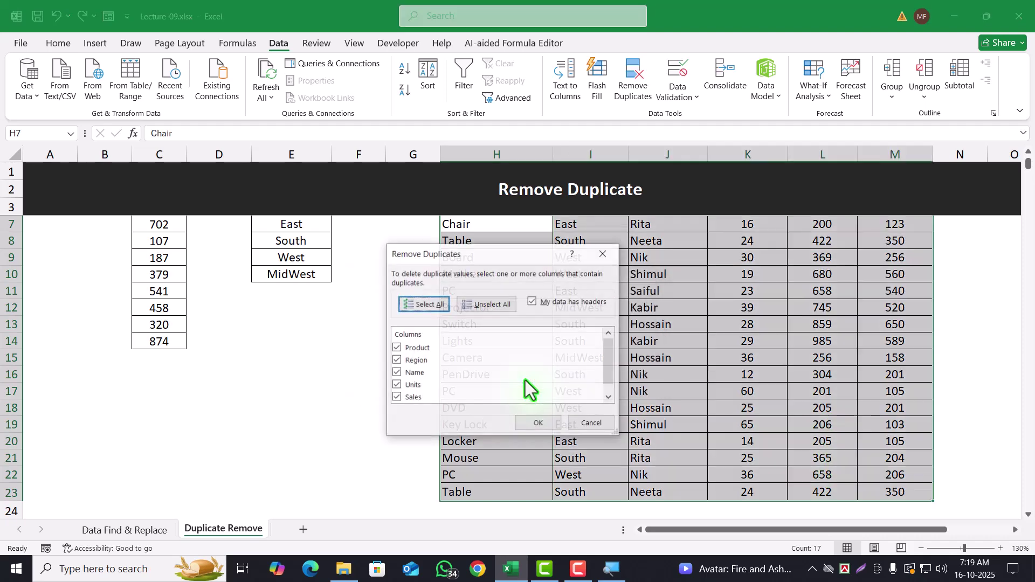
pyautogui.click(528, 421)
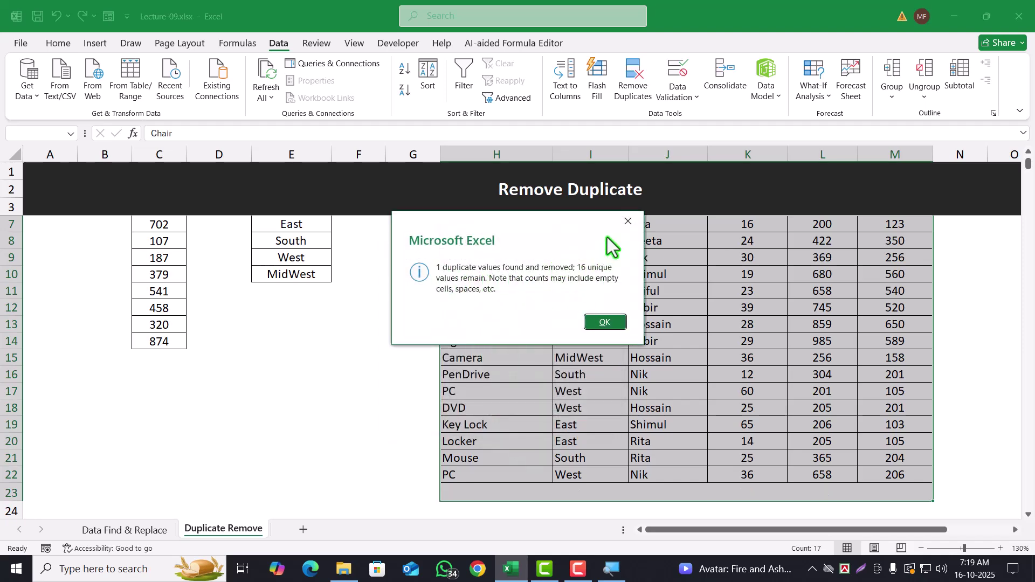
pyautogui.click(628, 221)
# Step: Check the end of the table below row 22 and review the records in rows 7 and 8
pyautogui.click(473, 477)
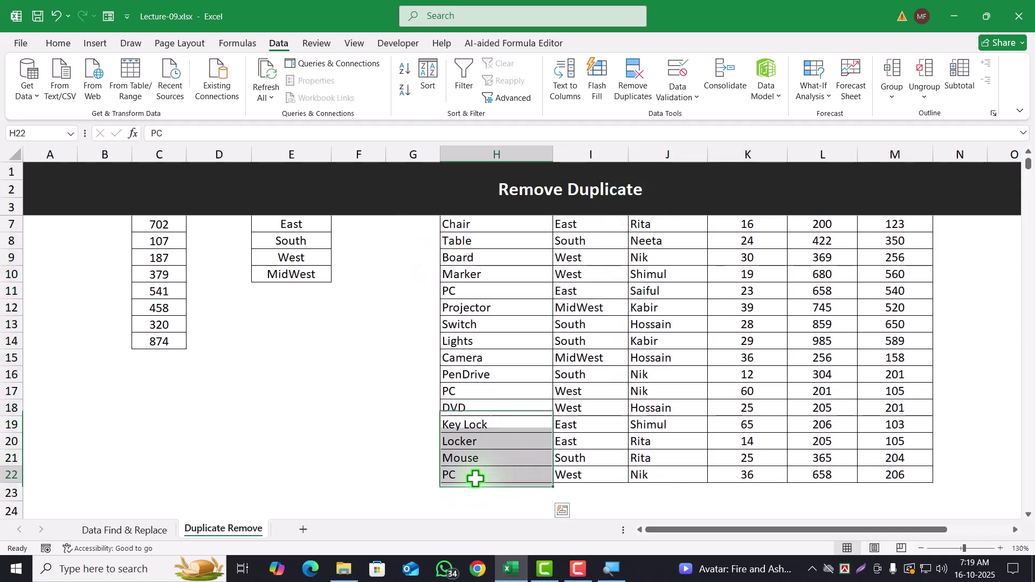
pyautogui.click(447, 489)
pyautogui.scroll(1, 571, 394)
pyautogui.moveTo(487, 301); pyautogui.dragTo(893, 291)
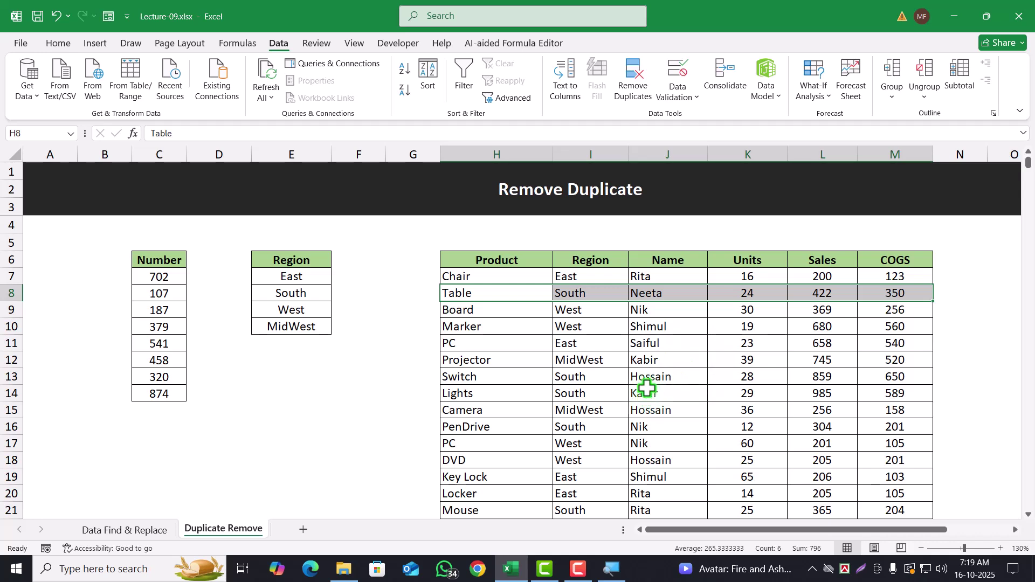
pyautogui.click(608, 382)
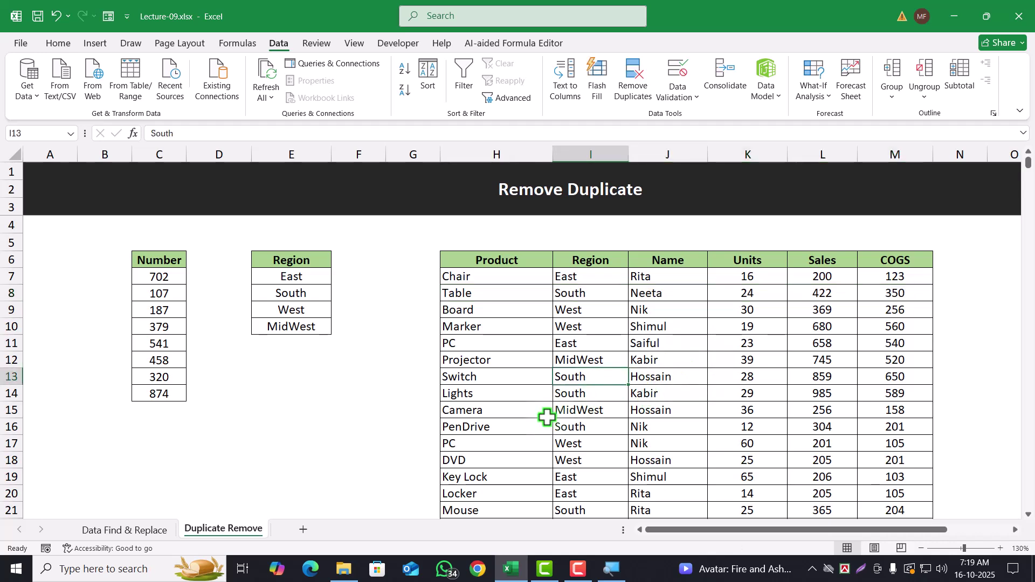
pyautogui.scroll(-1, 546, 406)
pyautogui.scroll(-2, 547, 405)
pyautogui.scroll(3, 547, 406)
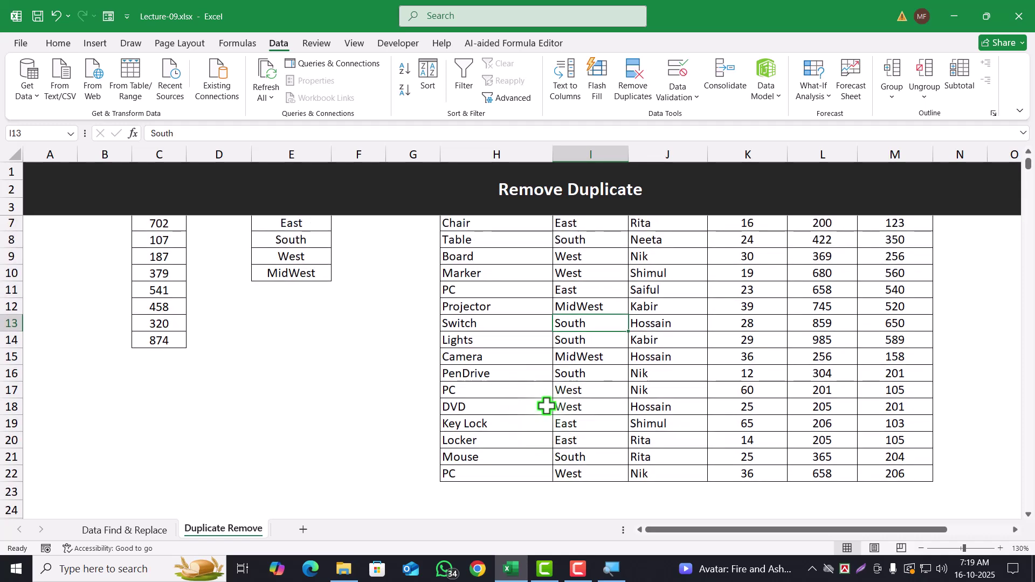
pyautogui.moveTo(497, 276); pyautogui.dragTo(863, 274)
pyautogui.click(652, 326)
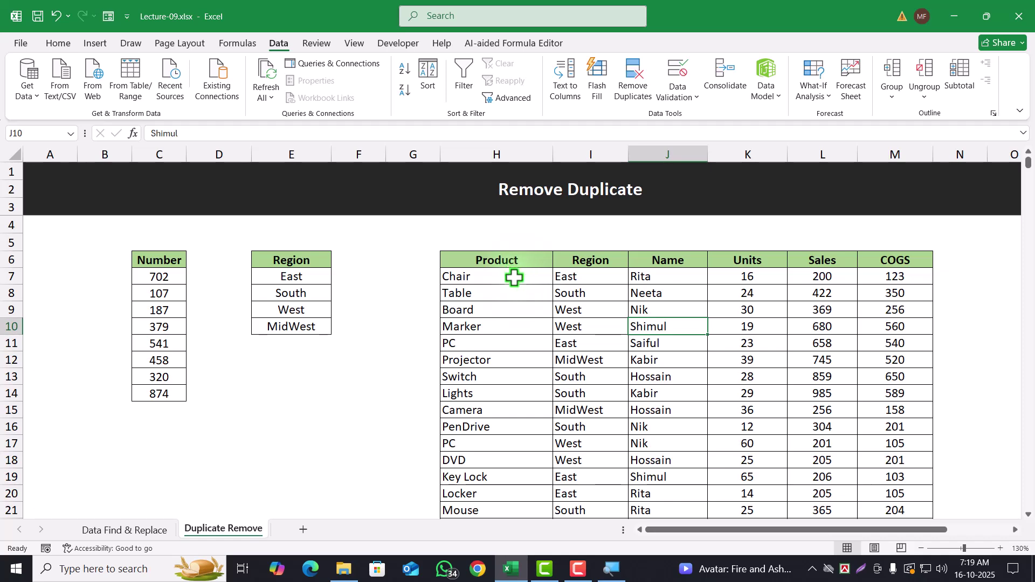
pyautogui.moveTo(512, 280); pyautogui.dragTo(500, 487)
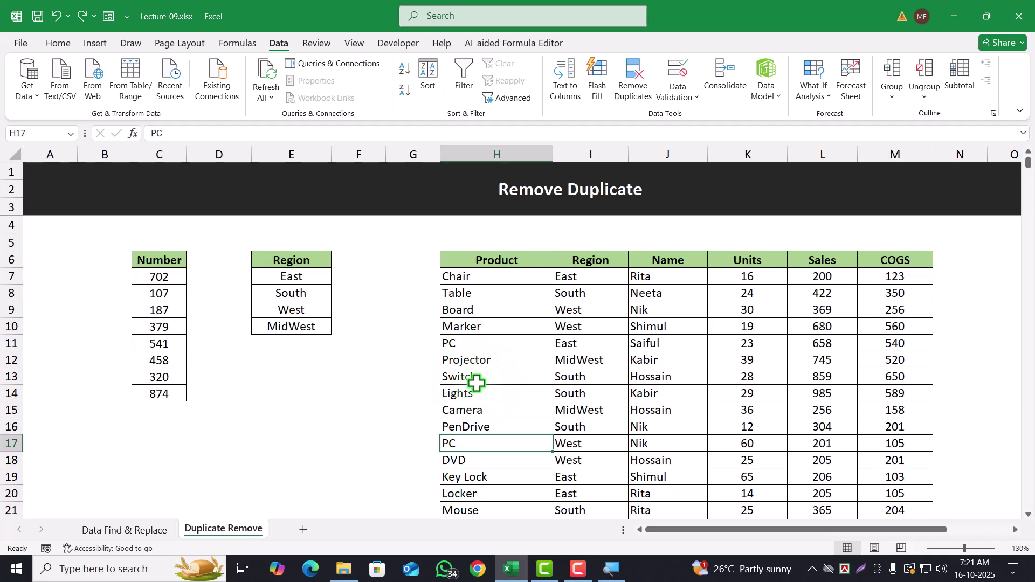
# Step: Locate the PC entries in H11, H17 and H22, and remove duplicates from H7:H22 using only the current selection
pyautogui.scroll(-2, 493, 394)
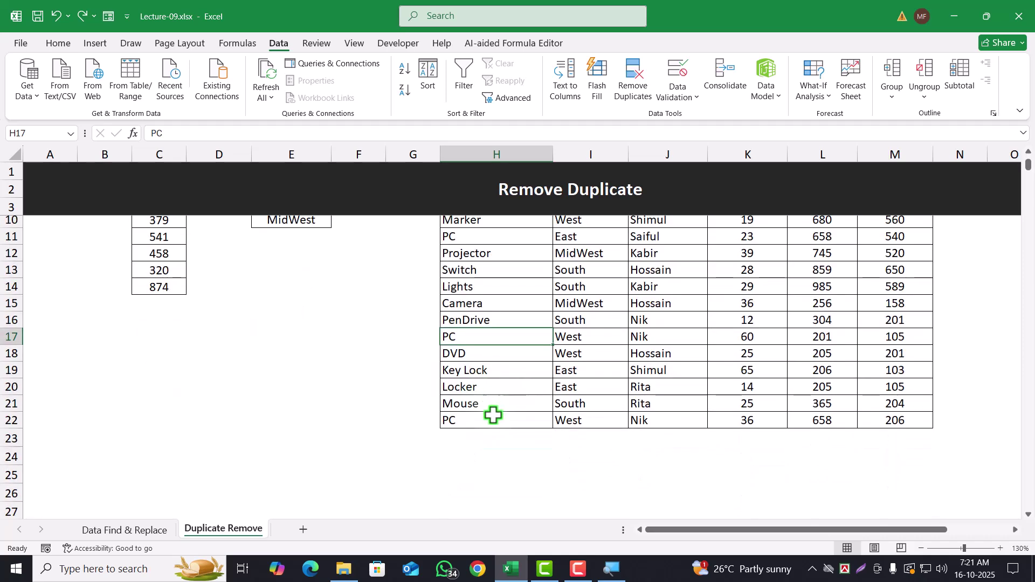
pyautogui.click(465, 243)
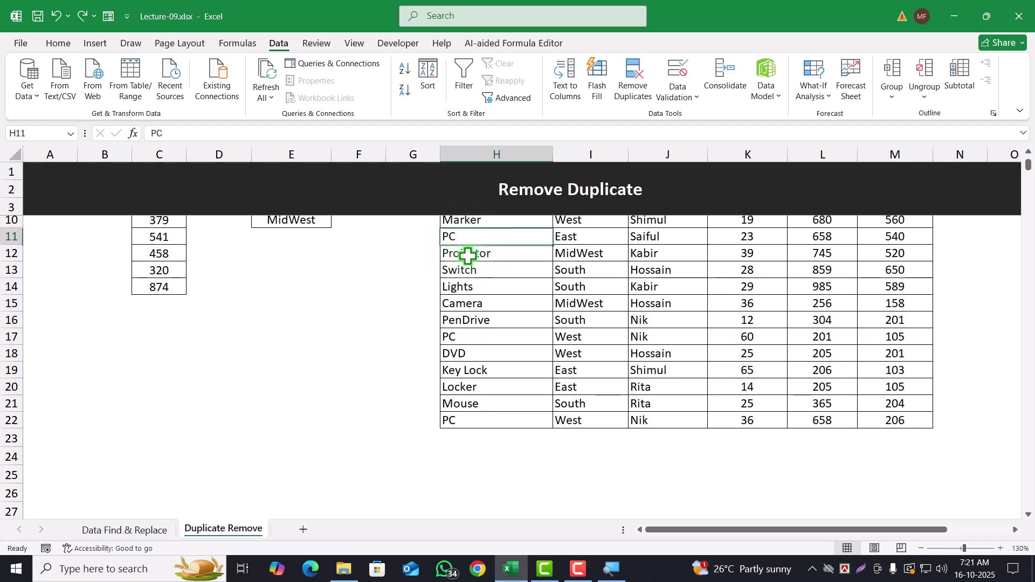
pyautogui.click(468, 335)
pyautogui.click(473, 419)
pyautogui.scroll(2, 478, 319)
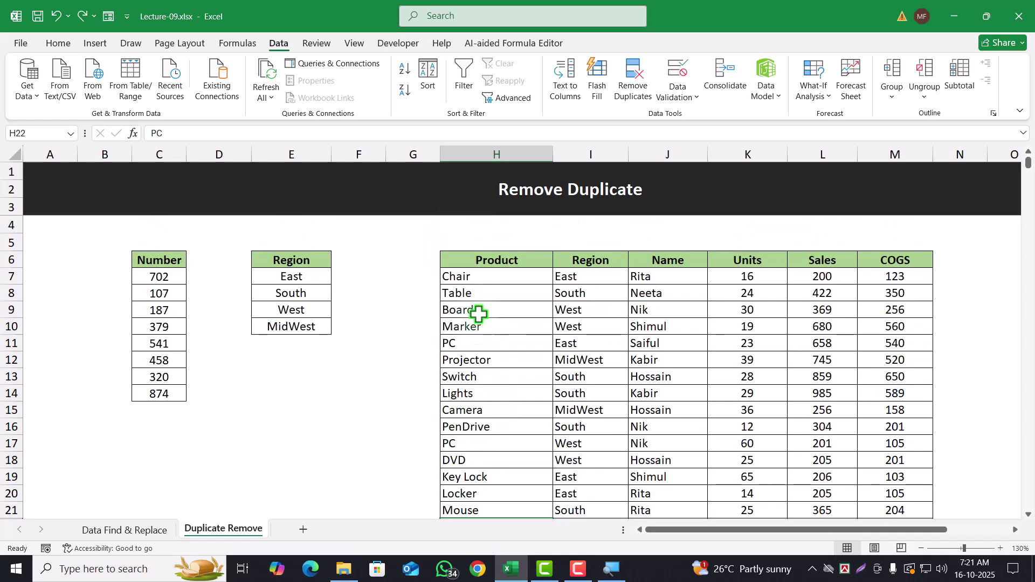
pyautogui.moveTo(470, 276); pyautogui.dragTo(477, 486)
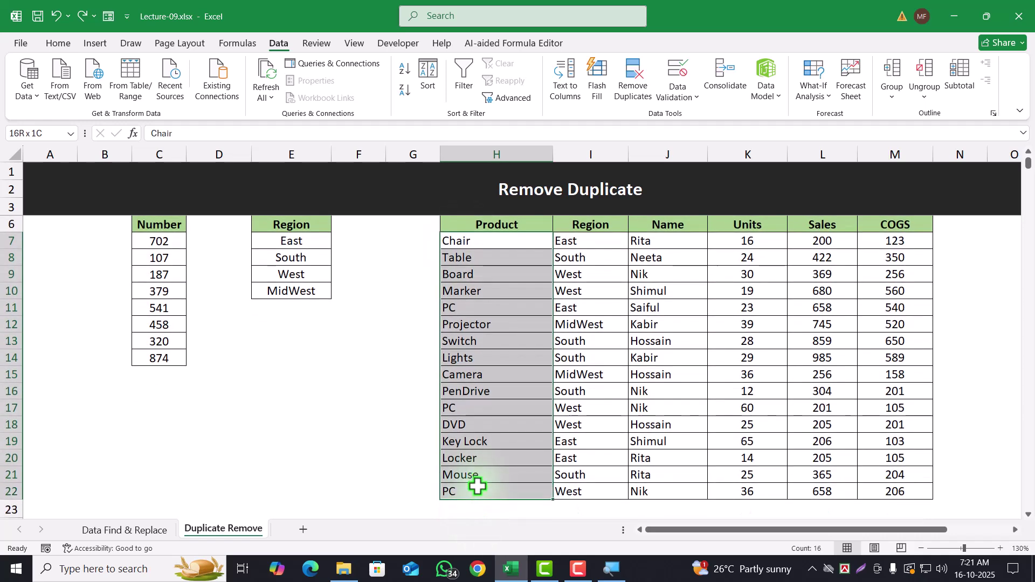
pyautogui.click(628, 87)
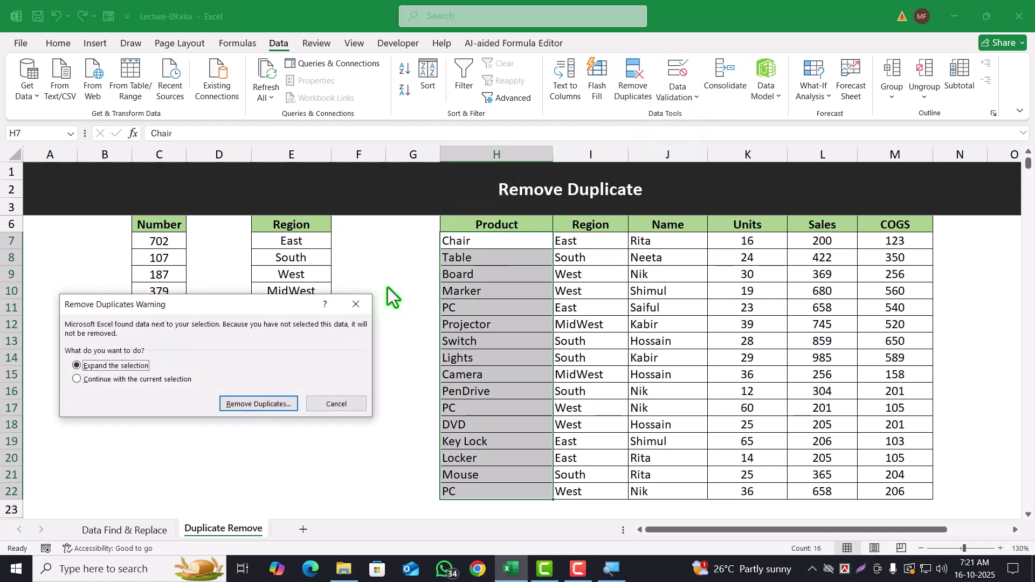
pyautogui.click(141, 381)
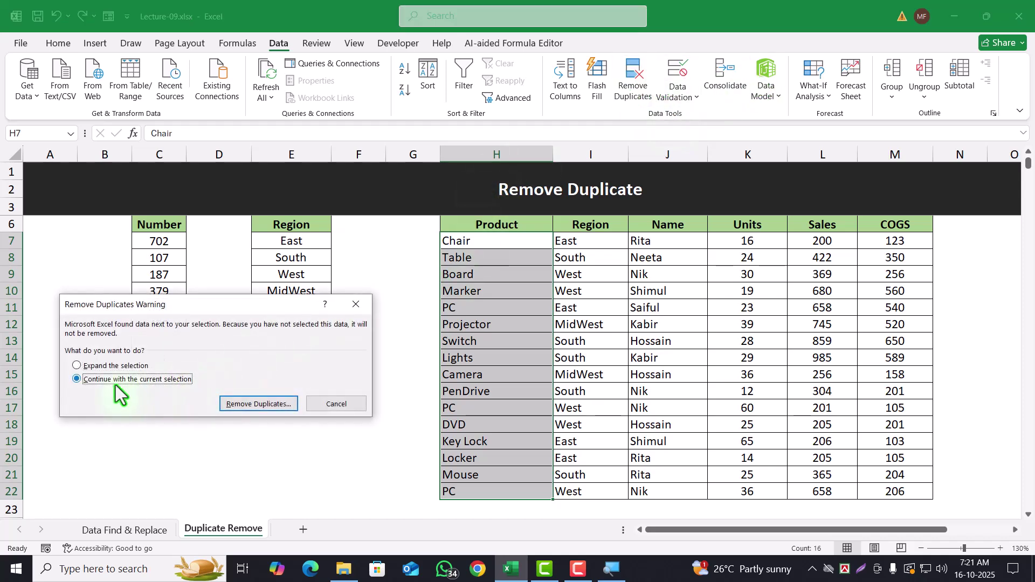
pyautogui.click(238, 404)
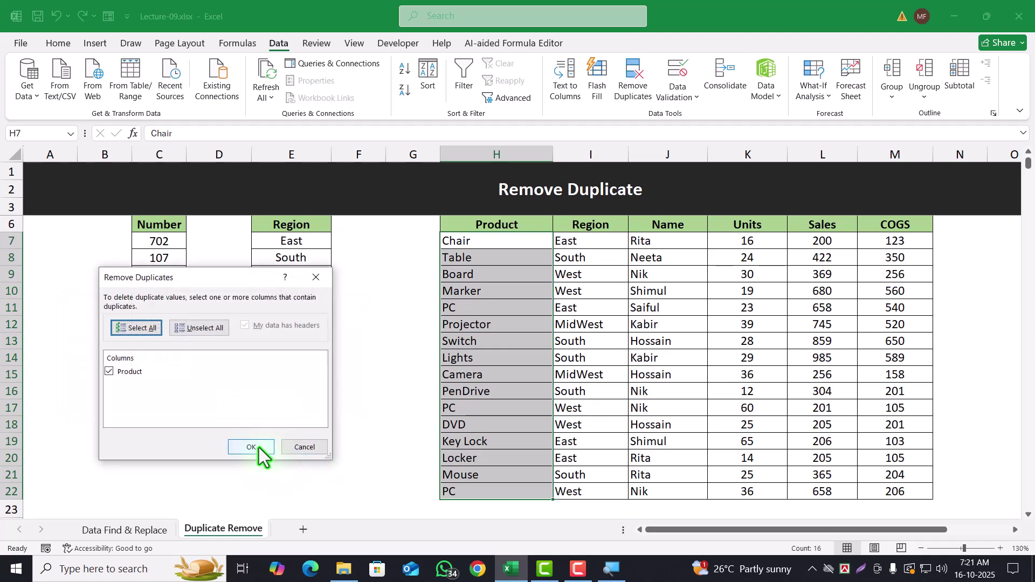
pyautogui.click(250, 447)
pyautogui.click(606, 323)
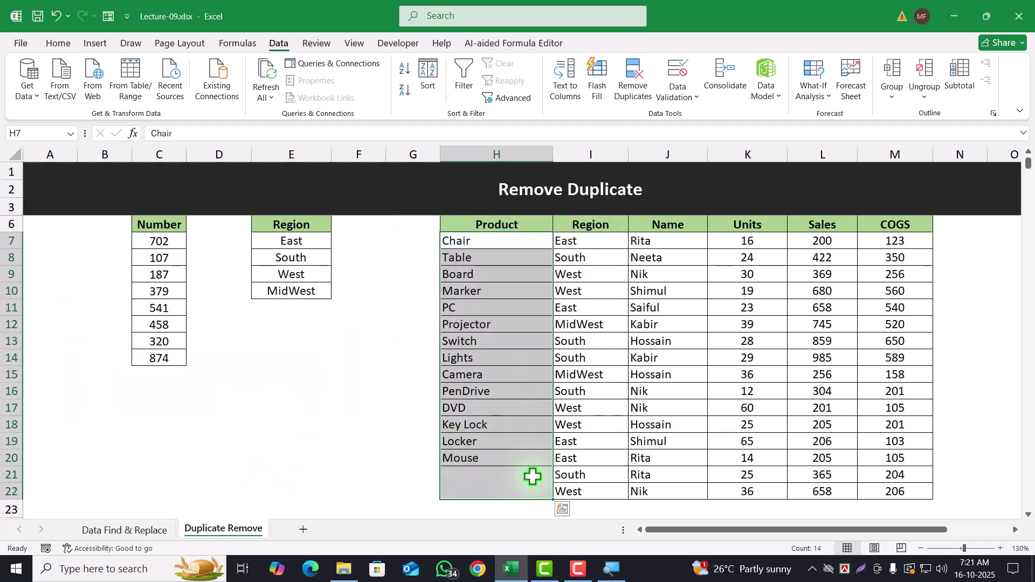
# Step: Compare Product cells H21:H22 with the data beside them in I21:M22
pyautogui.click(483, 477)
pyautogui.moveTo(484, 476); pyautogui.dragTo(480, 497)
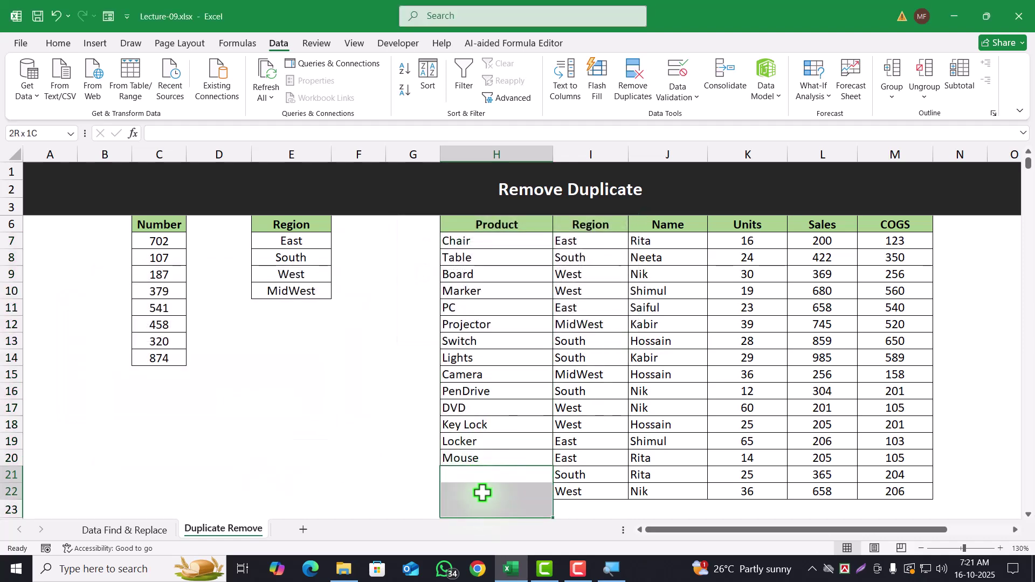
pyautogui.moveTo(479, 243); pyautogui.dragTo(478, 492)
pyautogui.moveTo(558, 475); pyautogui.dragTo(890, 491)
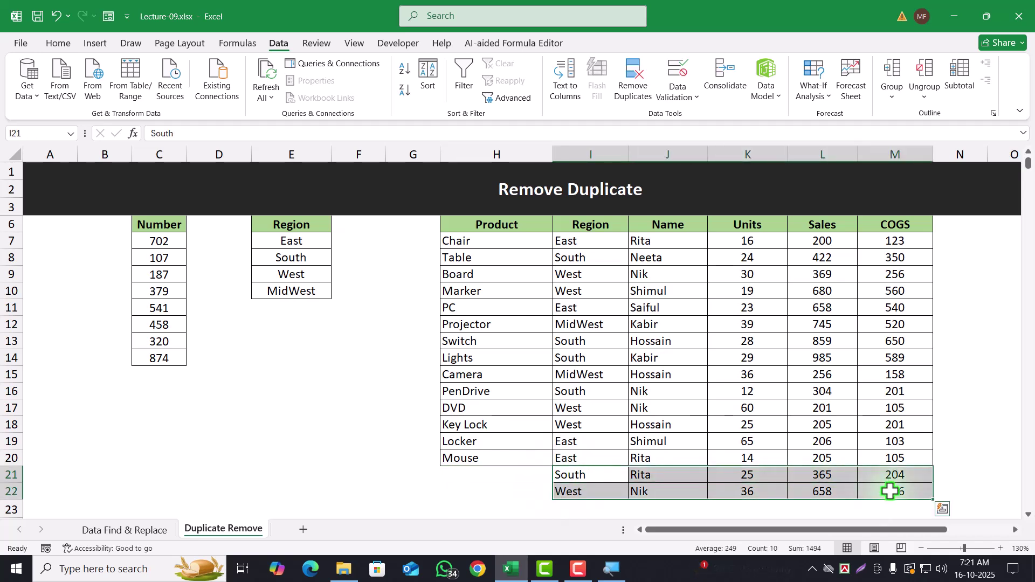
# Step: Review the Product list in H7:H22, including the PC entry in H11, against the remaining columns of rows 21 and 22
pyautogui.click(523, 478)
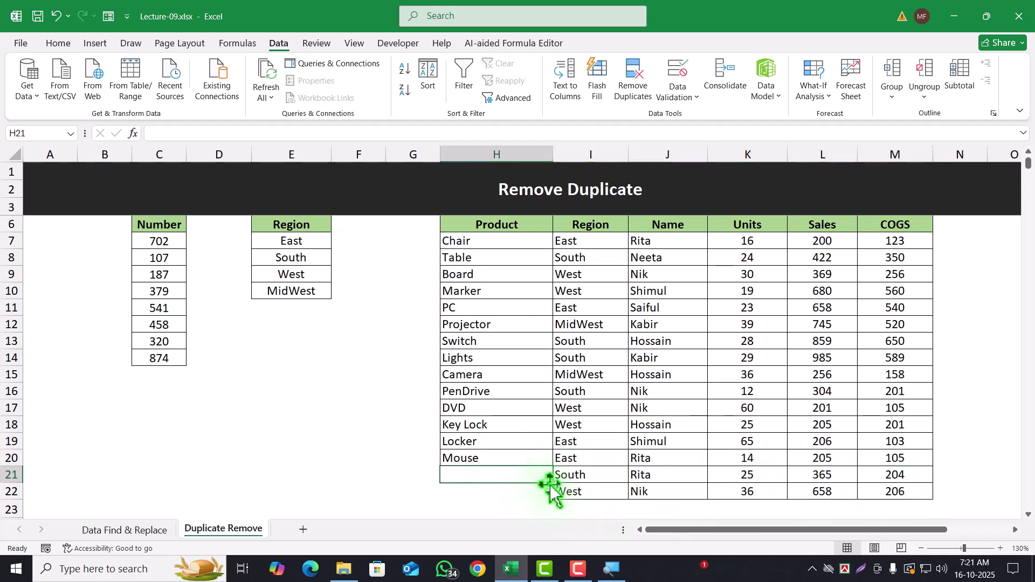
pyautogui.moveTo(585, 477); pyautogui.dragTo(894, 488)
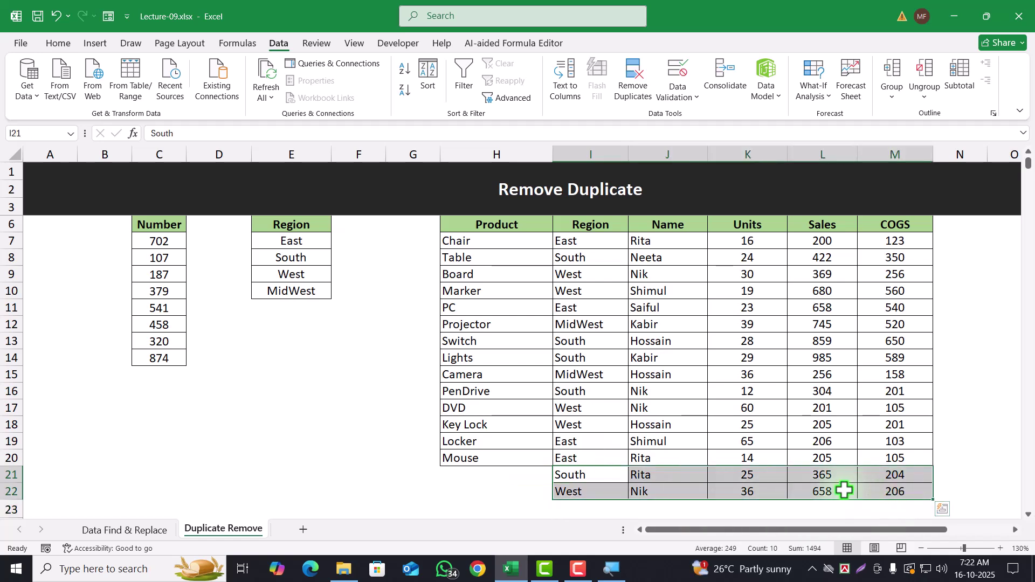
pyautogui.click(491, 489)
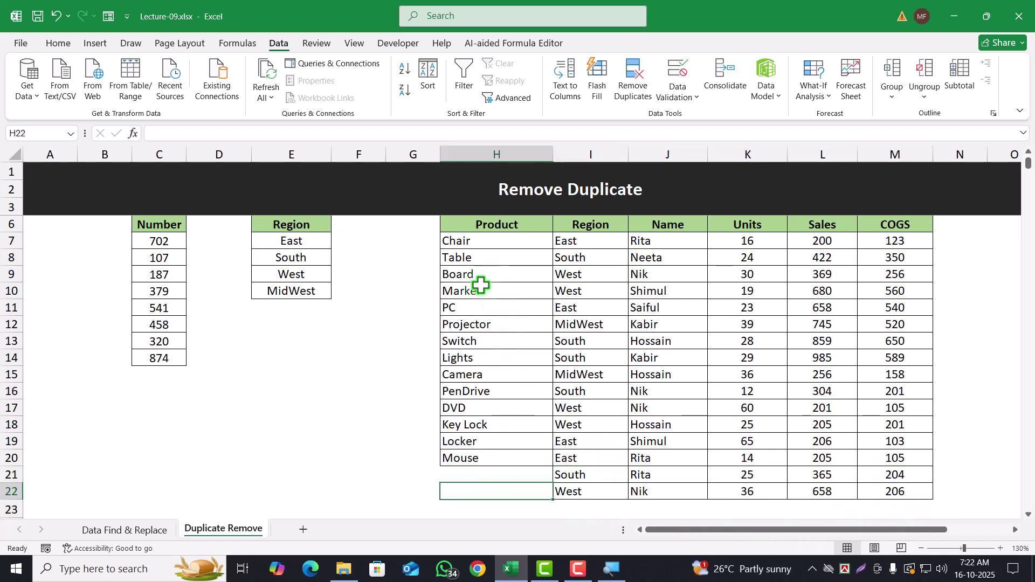
pyautogui.moveTo(473, 245); pyautogui.dragTo(462, 490)
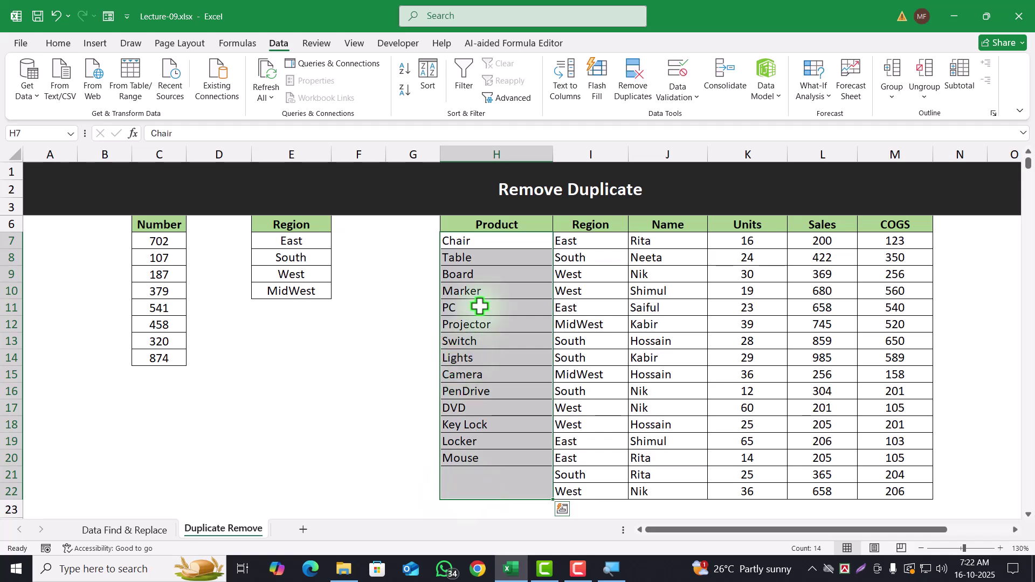
pyautogui.click(462, 306)
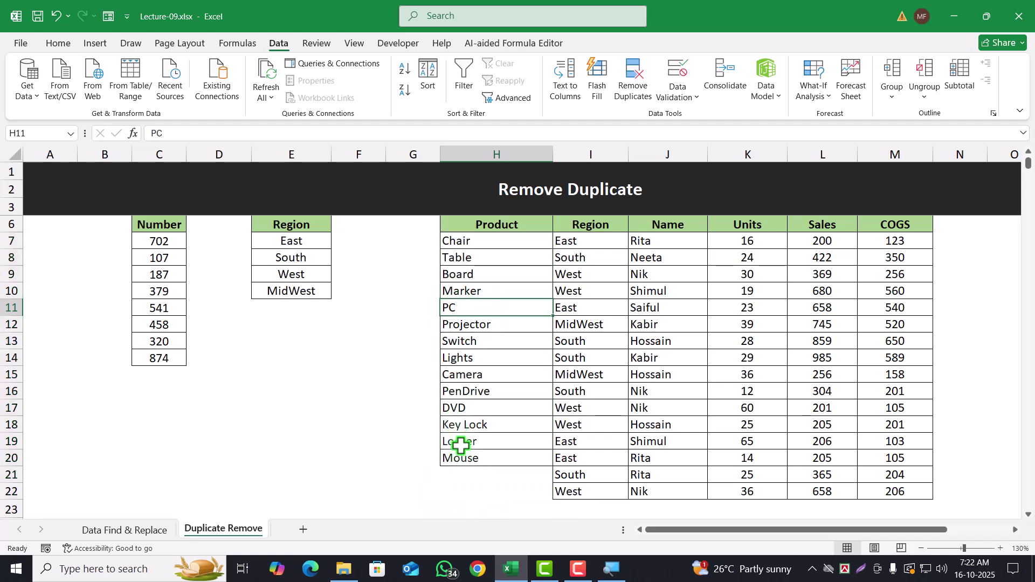
pyautogui.moveTo(469, 474)
pyautogui.mouseDown()
pyautogui.moveTo(469, 503)
pyautogui.moveTo(470, 492)
pyautogui.mouseUp()
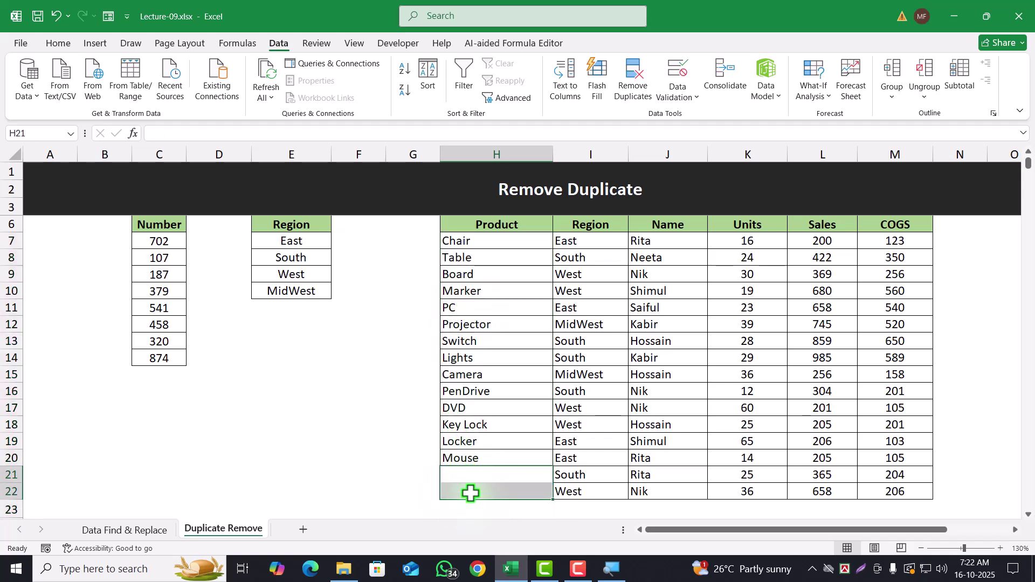
pyautogui.moveTo(565, 474); pyautogui.dragTo(934, 493)
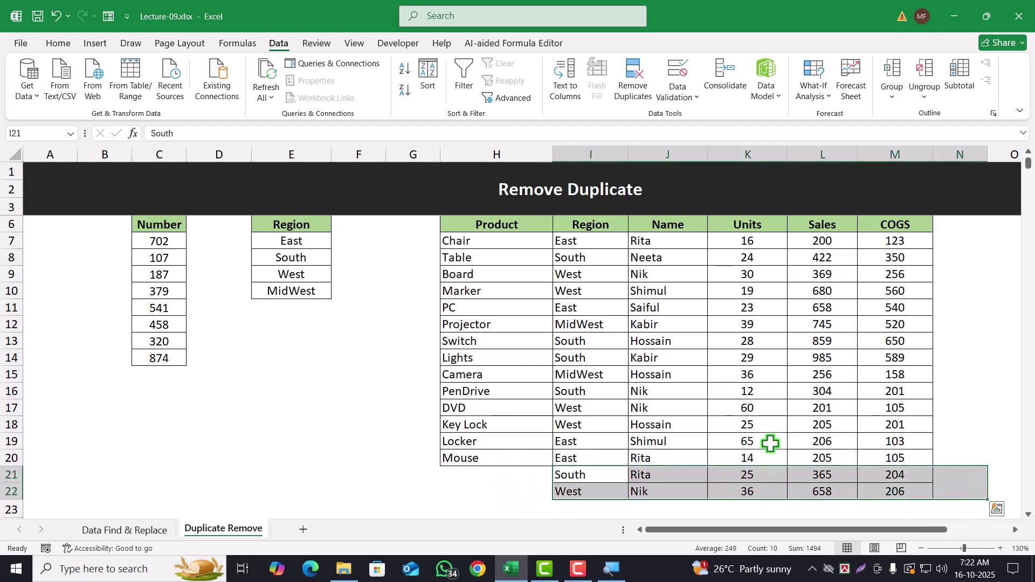
# Step: Undo the duplicate removal that was limited to the Product column
pyautogui.click(752, 443)
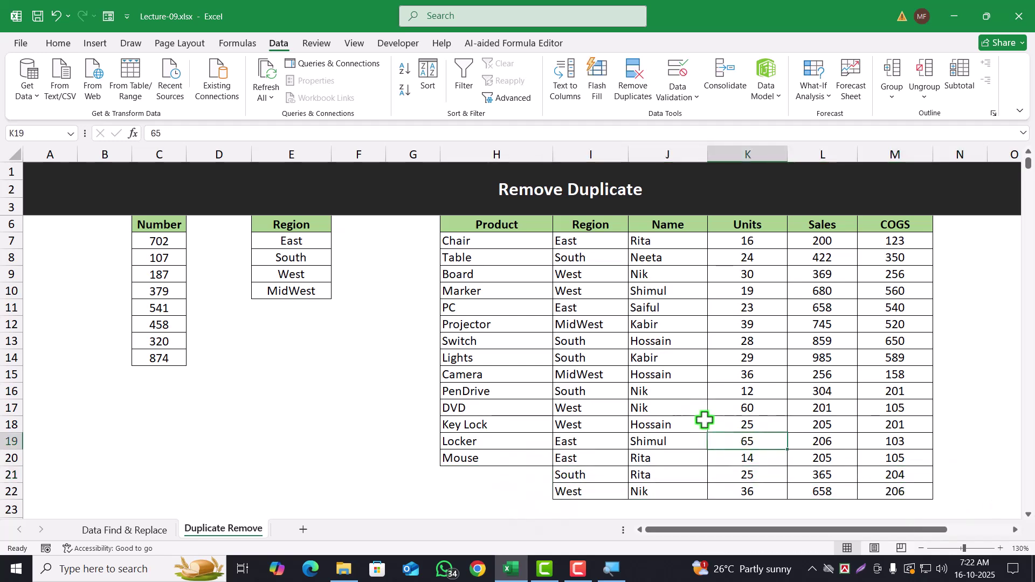
pyautogui.hotkey('ctrl', 'z')
pyautogui.click(660, 391)
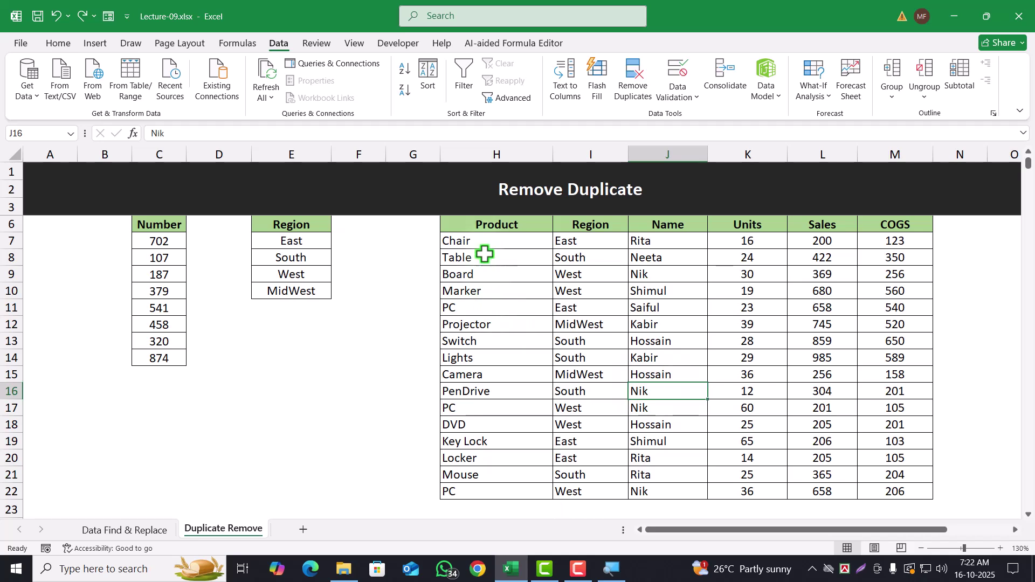
# Step: Remove duplicates from H7:H22 with the selection expanded to the whole table, comparing only the Product column
pyautogui.moveTo(481, 238); pyautogui.dragTo(494, 489)
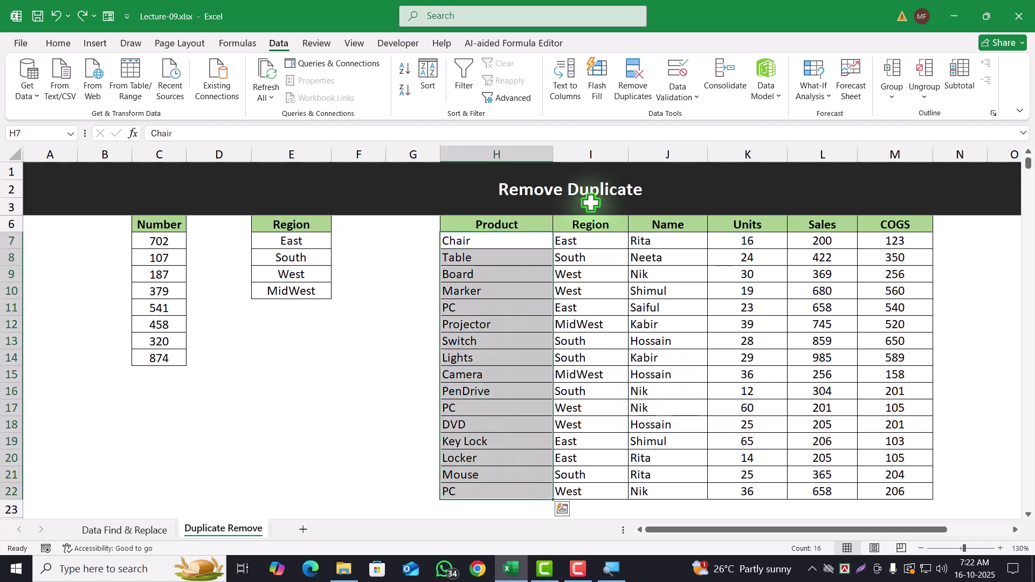
pyautogui.click(643, 92)
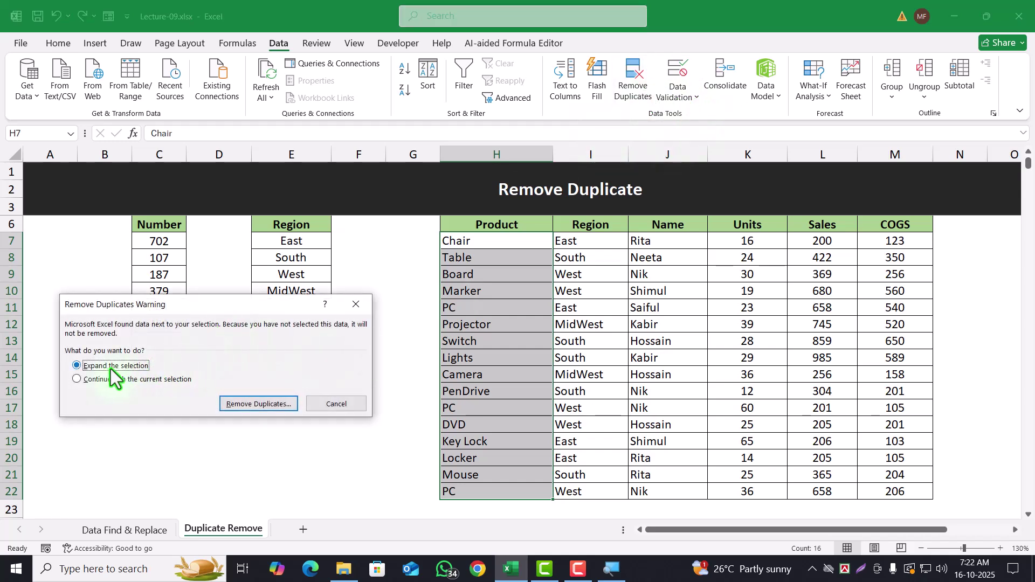
pyautogui.click(231, 405)
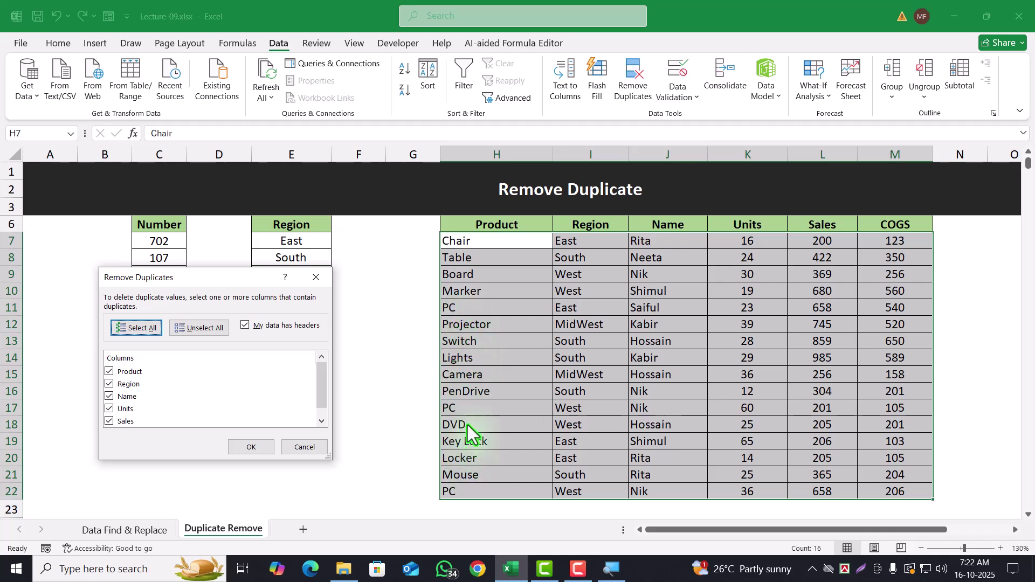
pyautogui.click(110, 384)
pyautogui.click(109, 396)
pyautogui.click(109, 409)
pyautogui.click(109, 421)
pyautogui.click(109, 421)
pyautogui.scroll(1, 114, 423)
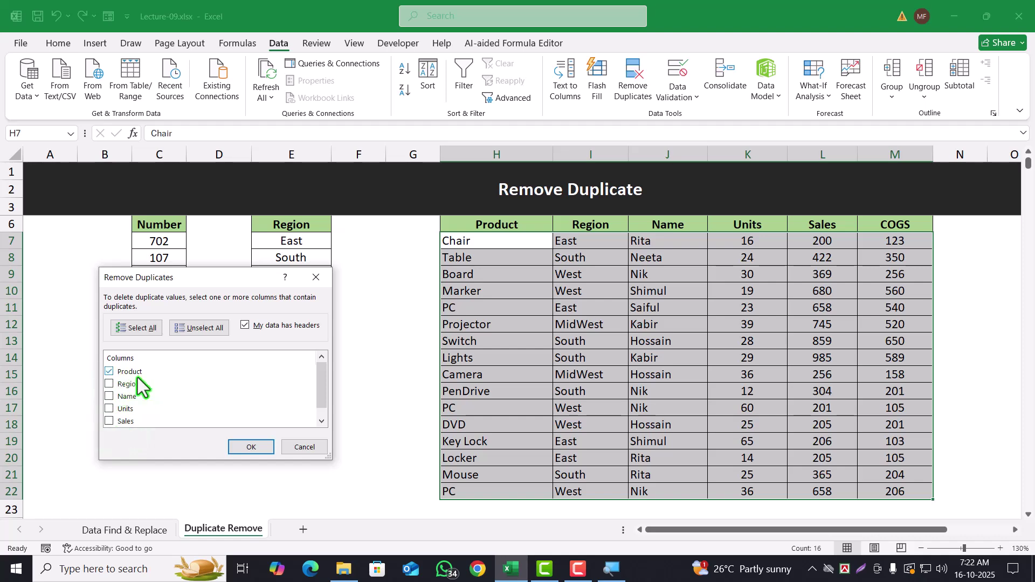
pyautogui.click(239, 445)
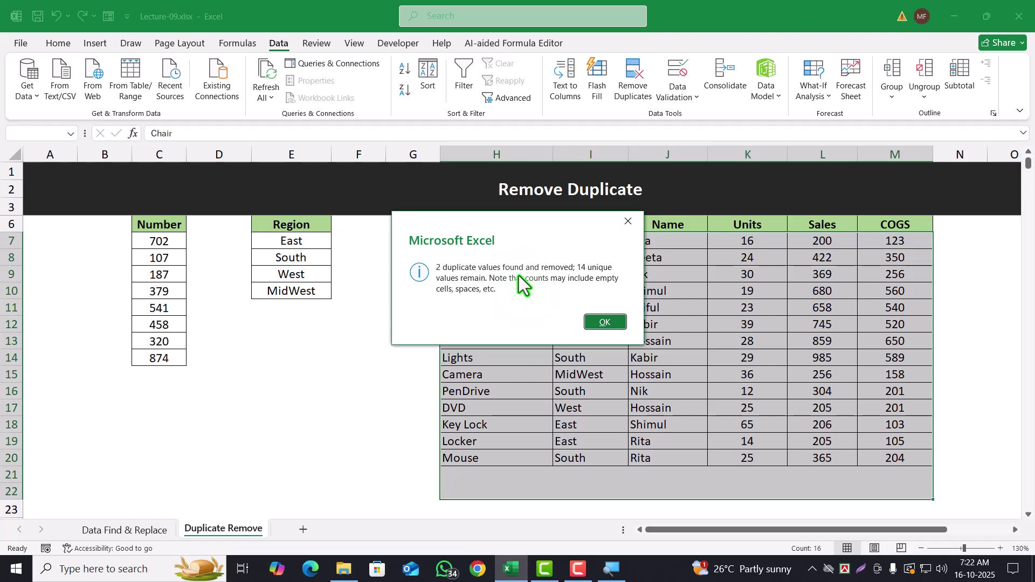
pyautogui.click(596, 318)
# Step: Check H21:M22 and the Product entries in H7:H20, and undo the duplicate removal based only on Product
pyautogui.moveTo(464, 476); pyautogui.dragTo(471, 495)
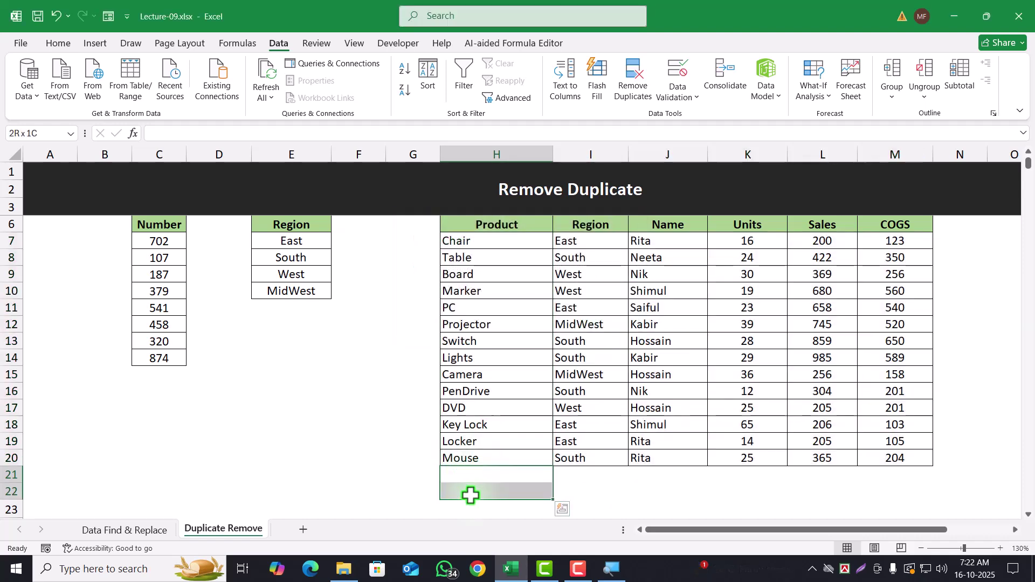
pyautogui.moveTo(555, 473); pyautogui.dragTo(911, 494)
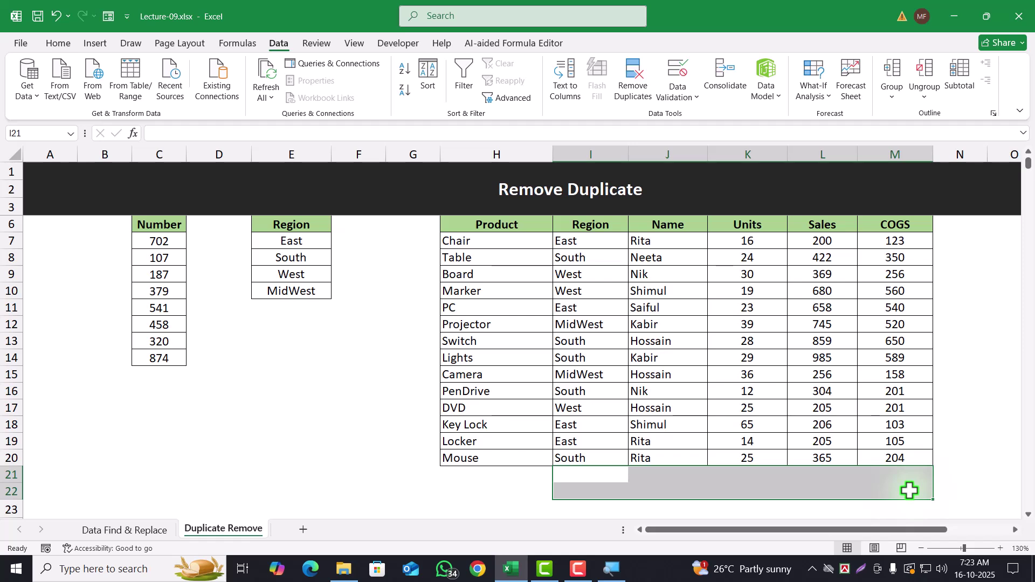
pyautogui.click(490, 390)
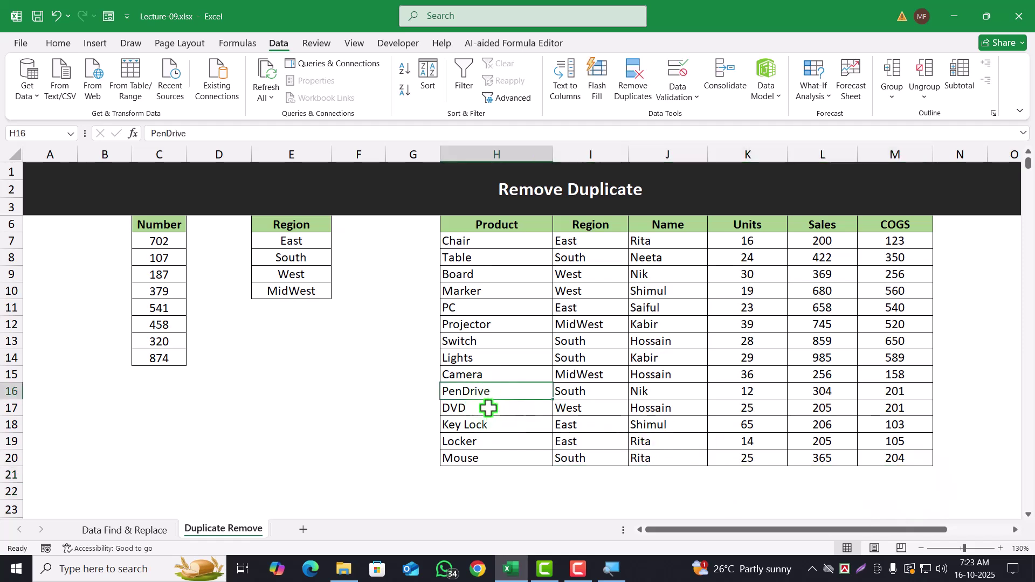
pyautogui.moveTo(473, 240); pyautogui.dragTo(490, 454)
pyautogui.click(475, 411)
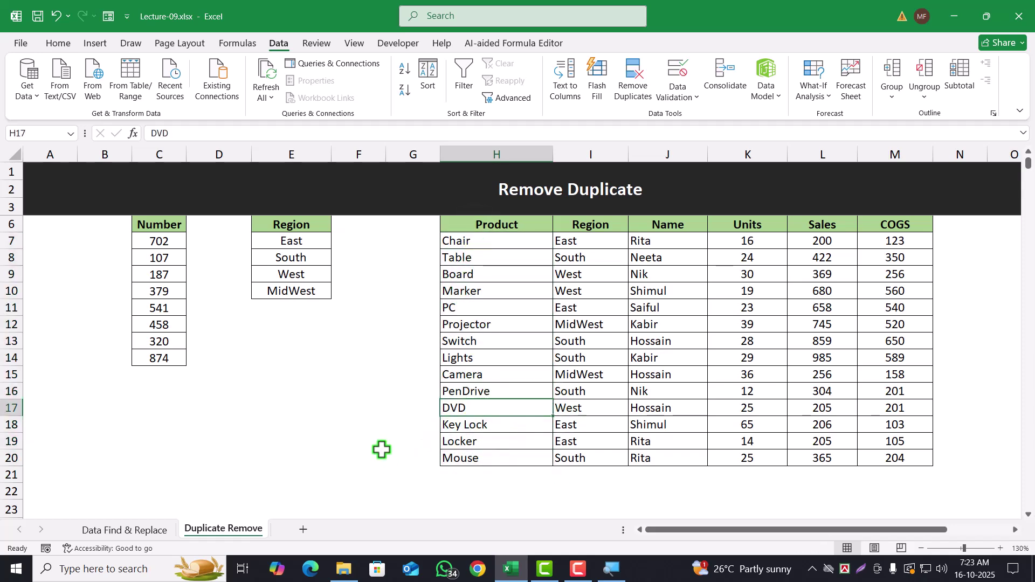
pyautogui.hotkey('ctrl', 'z')
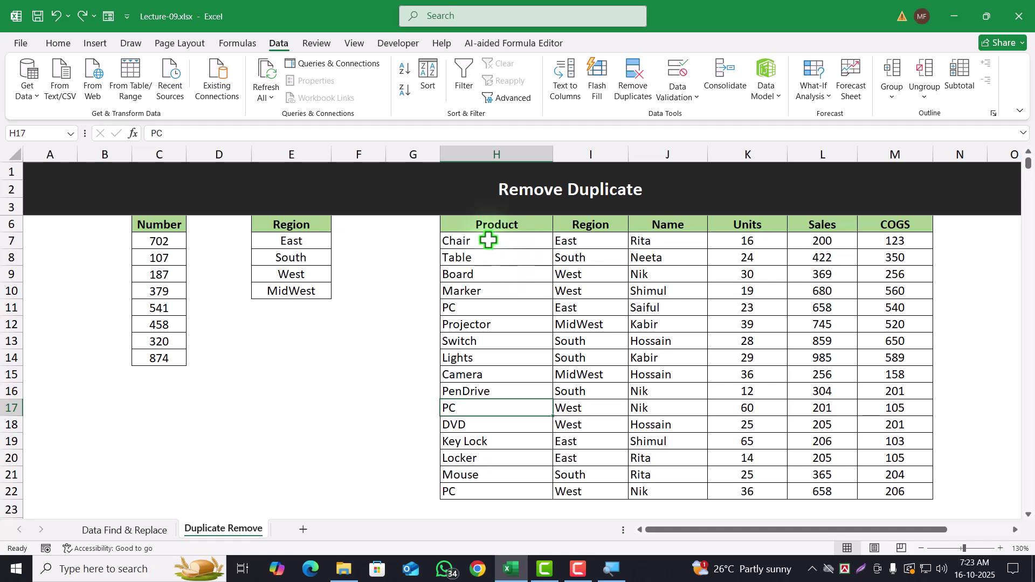
# Step: Compare the Product and Region values of the PC records in rows 11, 17 and 22
pyautogui.moveTo(477, 306); pyautogui.dragTo(592, 310)
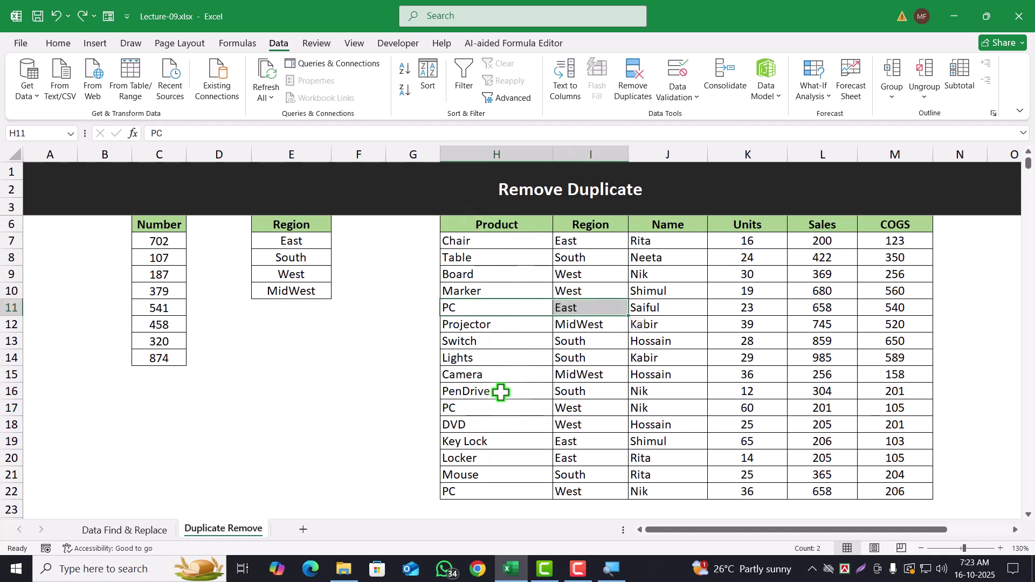
pyautogui.moveTo(478, 409); pyautogui.dragTo(593, 408)
pyautogui.moveTo(507, 488); pyautogui.dragTo(585, 491)
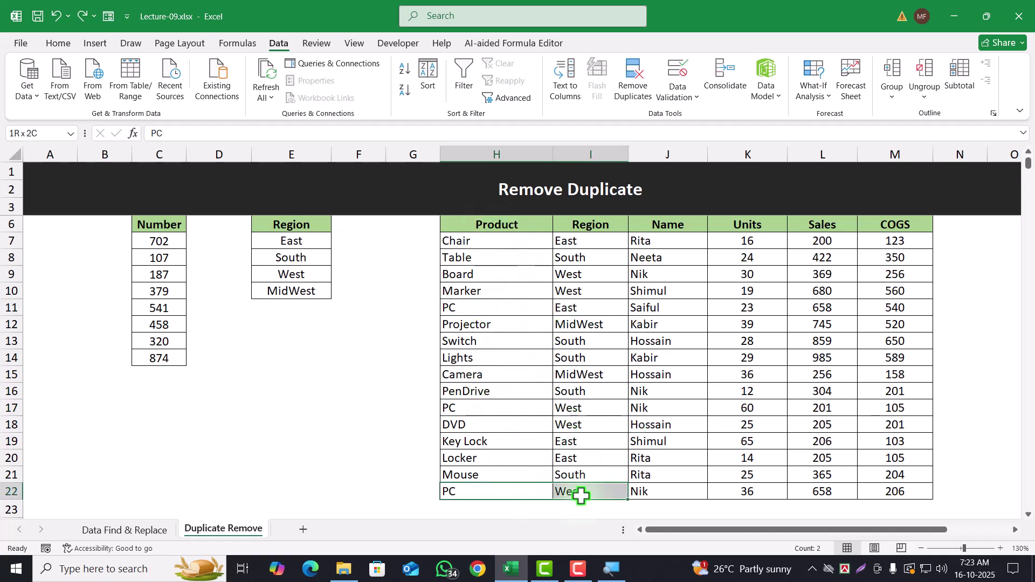
pyautogui.moveTo(475, 409); pyautogui.dragTo(568, 412)
pyautogui.moveTo(492, 489); pyautogui.dragTo(570, 495)
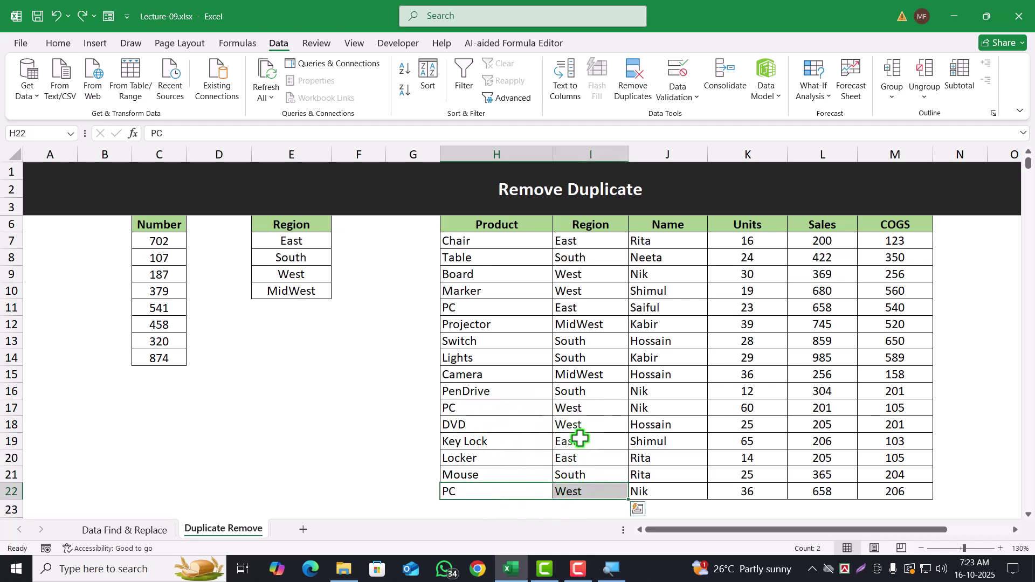
pyautogui.click(536, 386)
# Step: Remove duplicates from H7:H22 with the selection expanded to the whole table, comparing only the Product and Region columns
pyautogui.moveTo(493, 241); pyautogui.dragTo(495, 486)
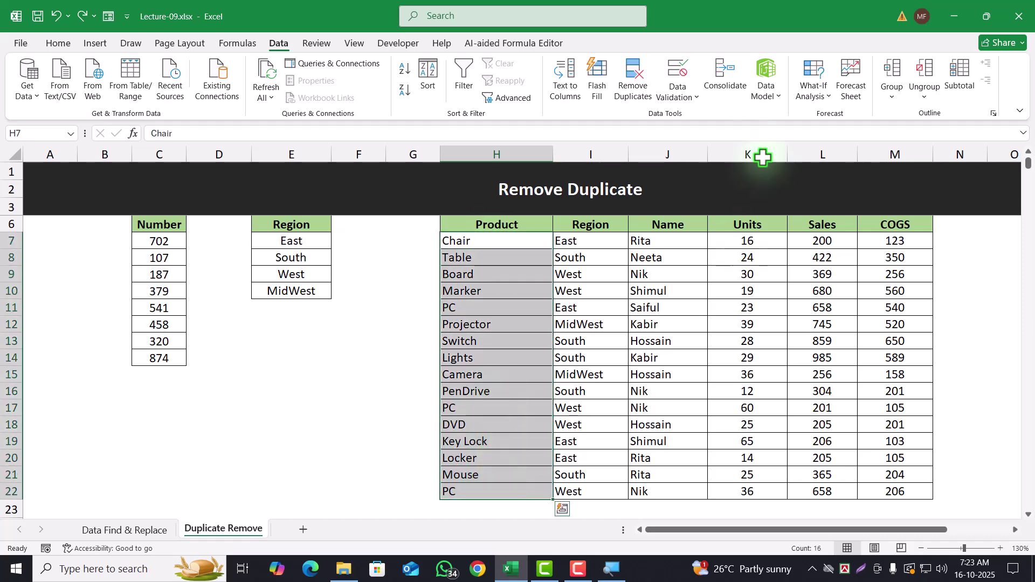
pyautogui.click(629, 88)
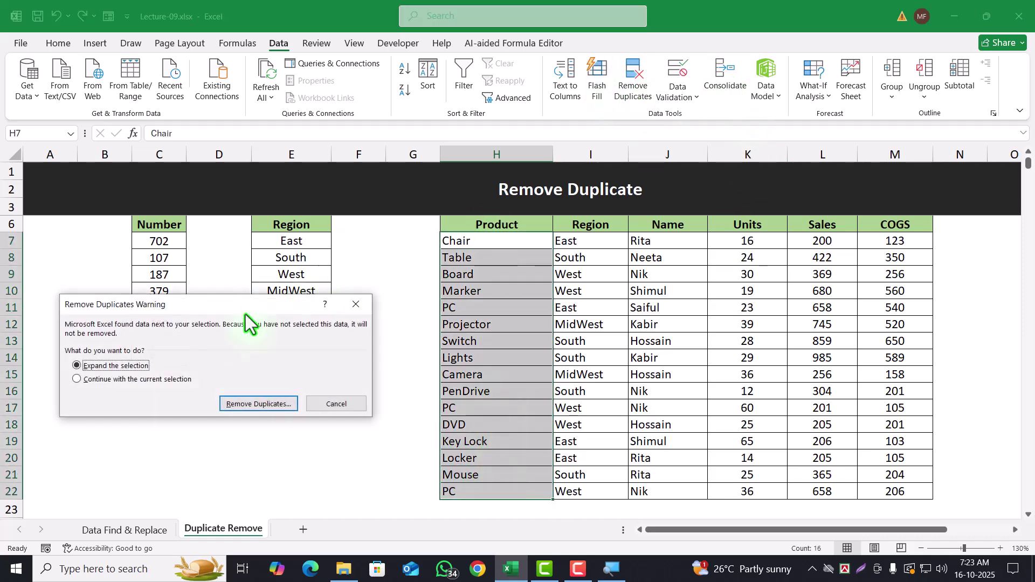
pyautogui.click(254, 402)
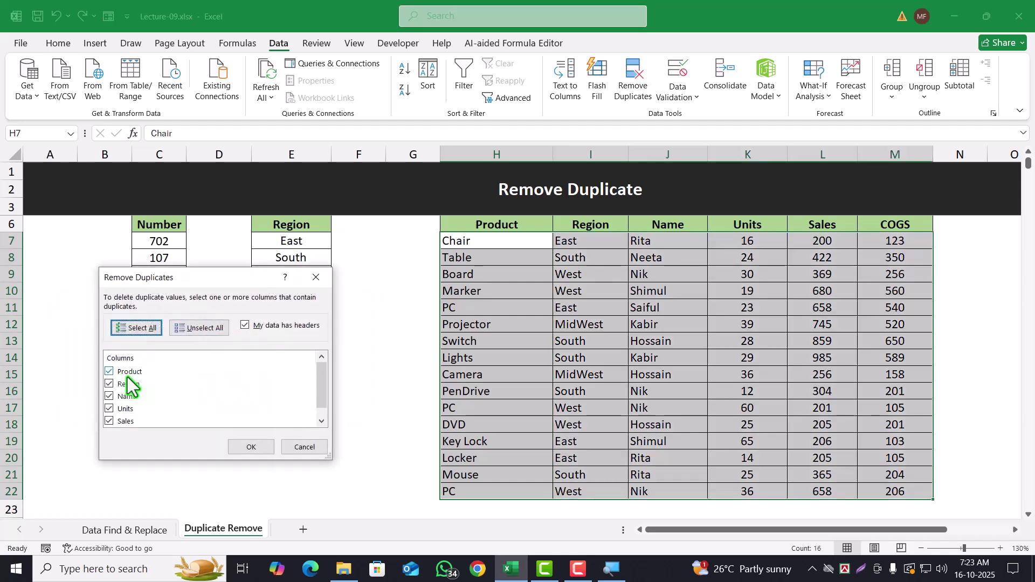
pyautogui.click(109, 396)
pyautogui.click(109, 409)
pyautogui.click(109, 421)
pyautogui.scroll(-1, 130, 413)
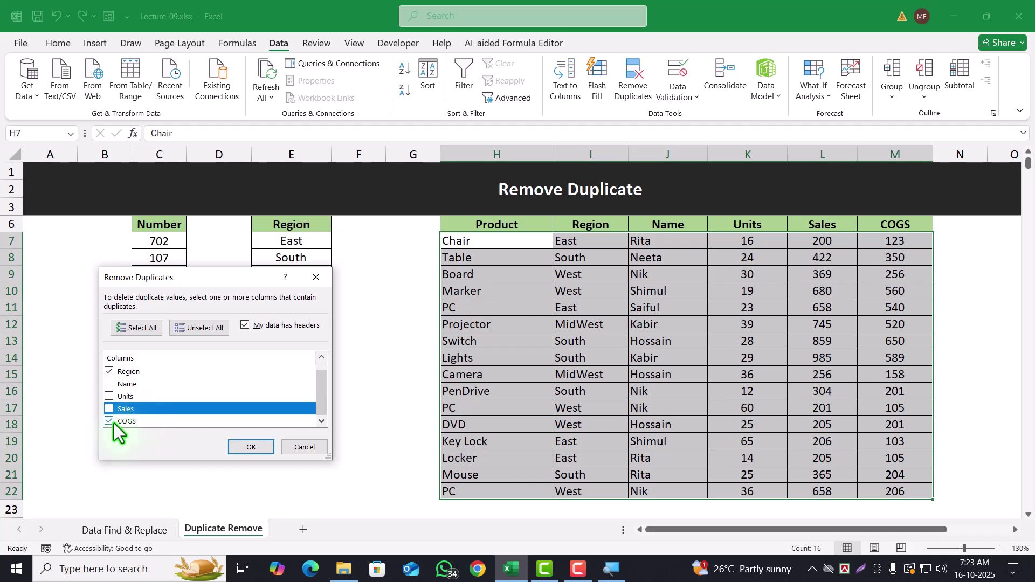
pyautogui.click(110, 422)
pyautogui.scroll(1, 131, 419)
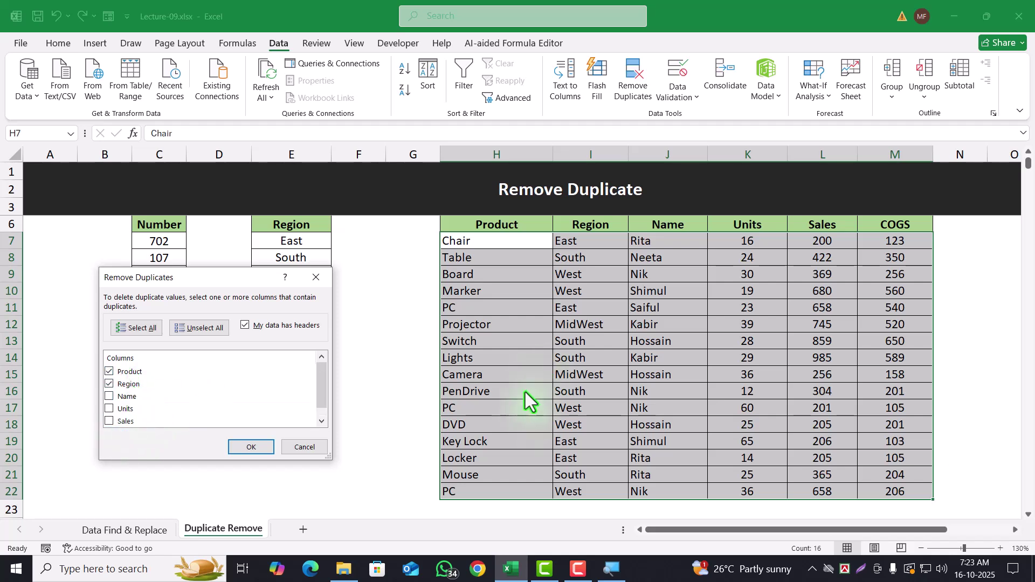
pyautogui.click(249, 448)
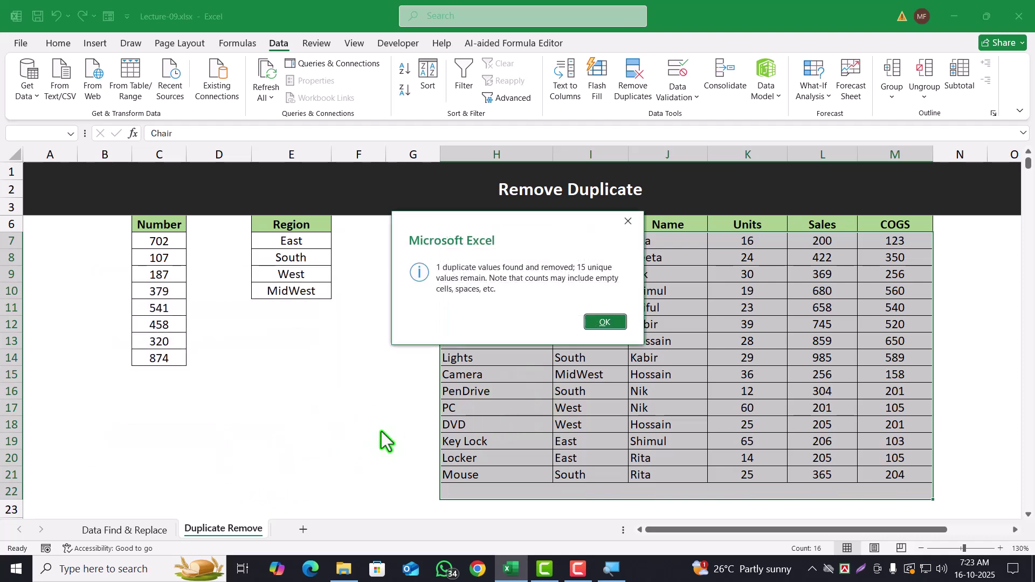
pyautogui.click(604, 323)
# Step: Check row 22 and compare the Product and Region values of the PC records in rows 11 and 17
pyautogui.click(513, 409)
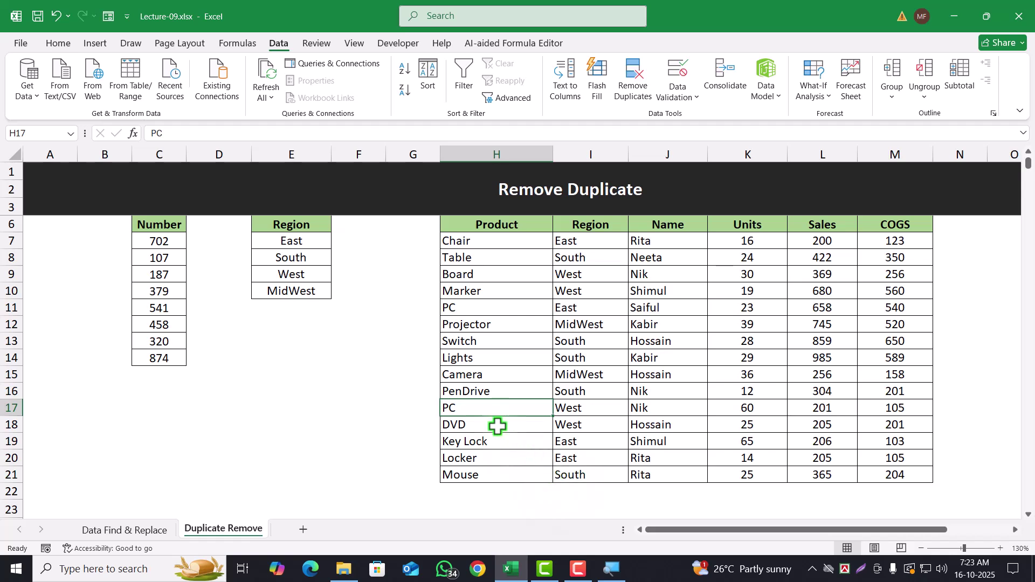
pyautogui.moveTo(513, 490); pyautogui.dragTo(863, 491)
pyautogui.click(472, 308)
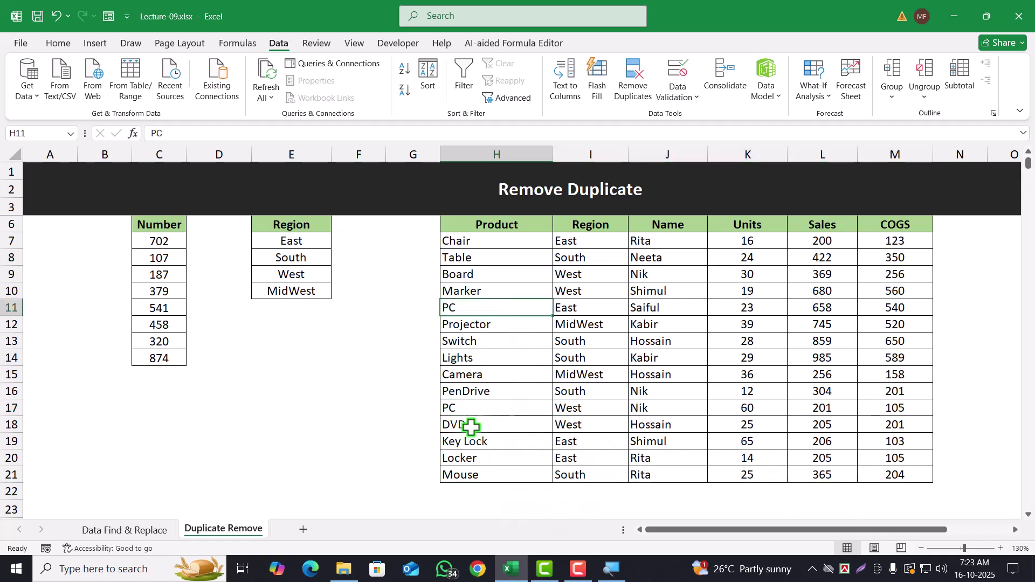
pyautogui.click(464, 408)
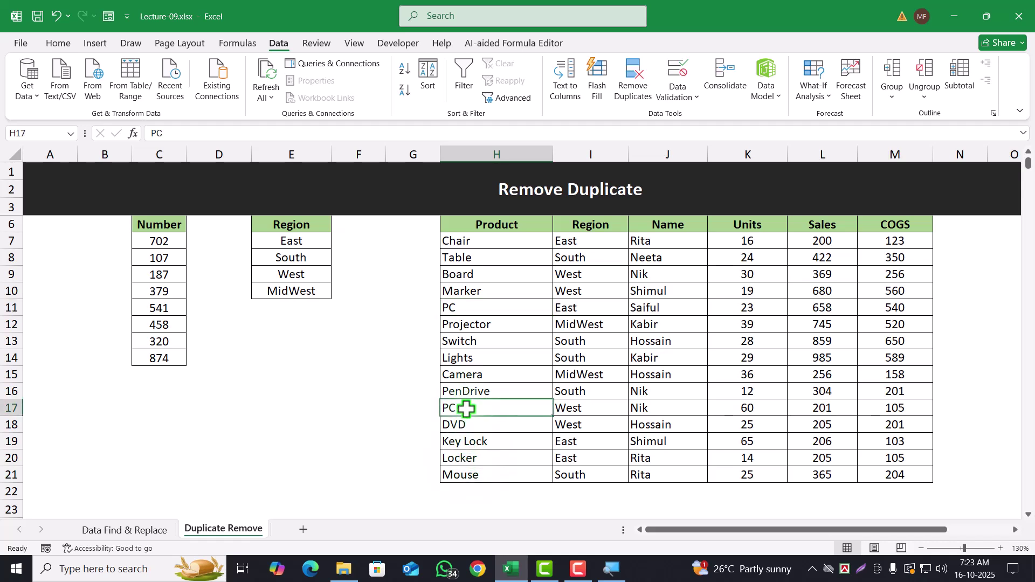
pyautogui.moveTo(517, 308); pyautogui.dragTo(571, 308)
pyautogui.moveTo(522, 407); pyautogui.dragTo(566, 408)
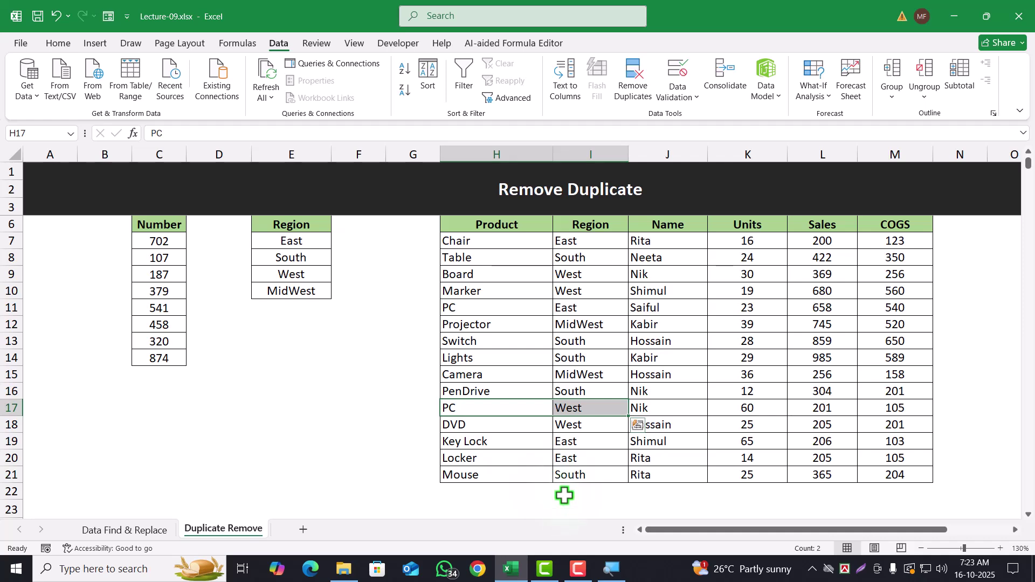
pyautogui.click(566, 458)
pyautogui.scroll(1, 397, 420)
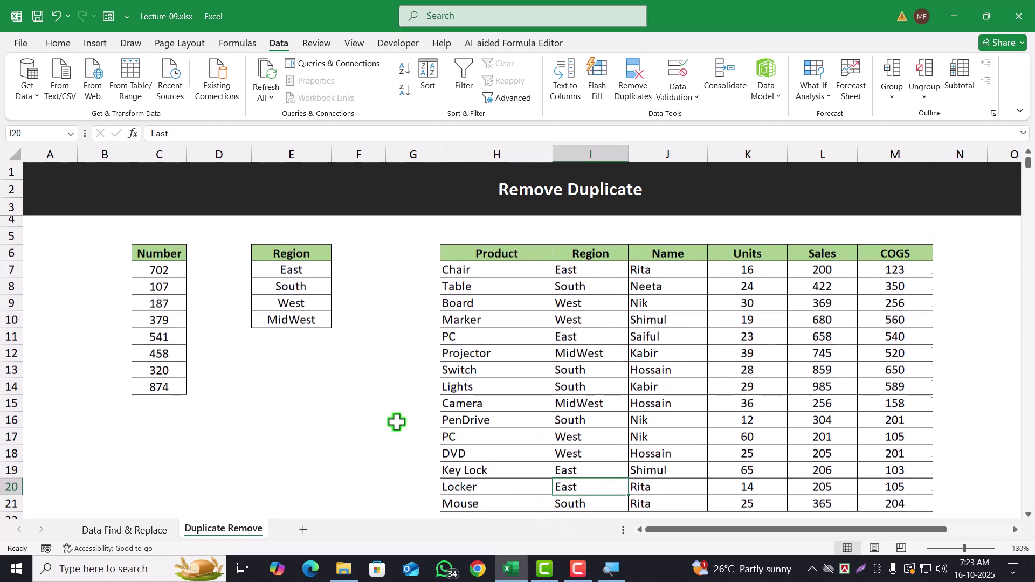